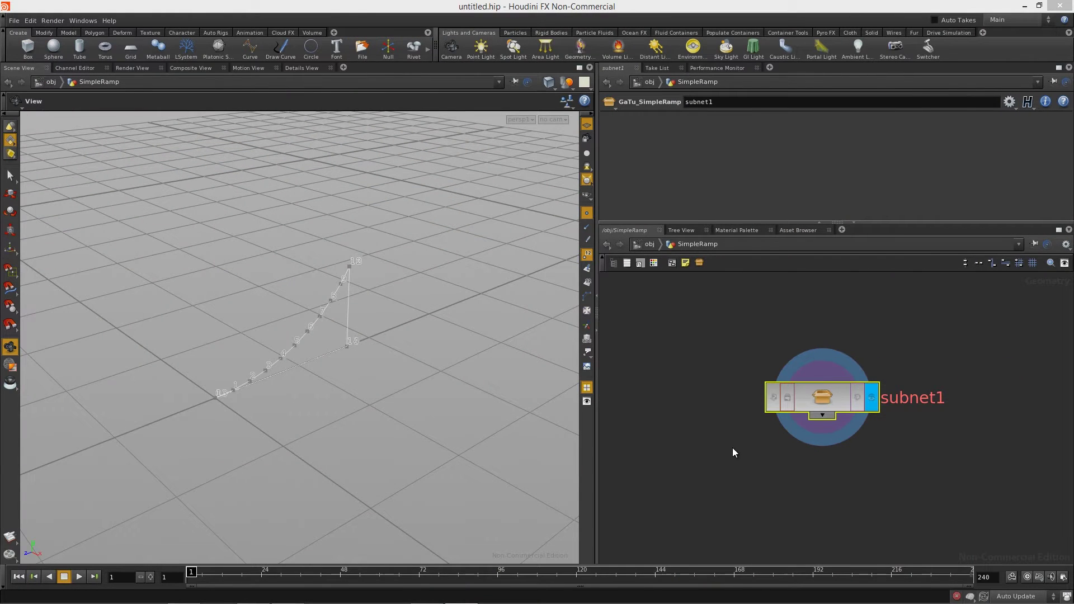
Enter the subnet1 network and examine the ramp profile from several viewing angles
{"action": "middle_click_drag", "start_coordinate": [722, 354], "coordinate": [706, 323]}
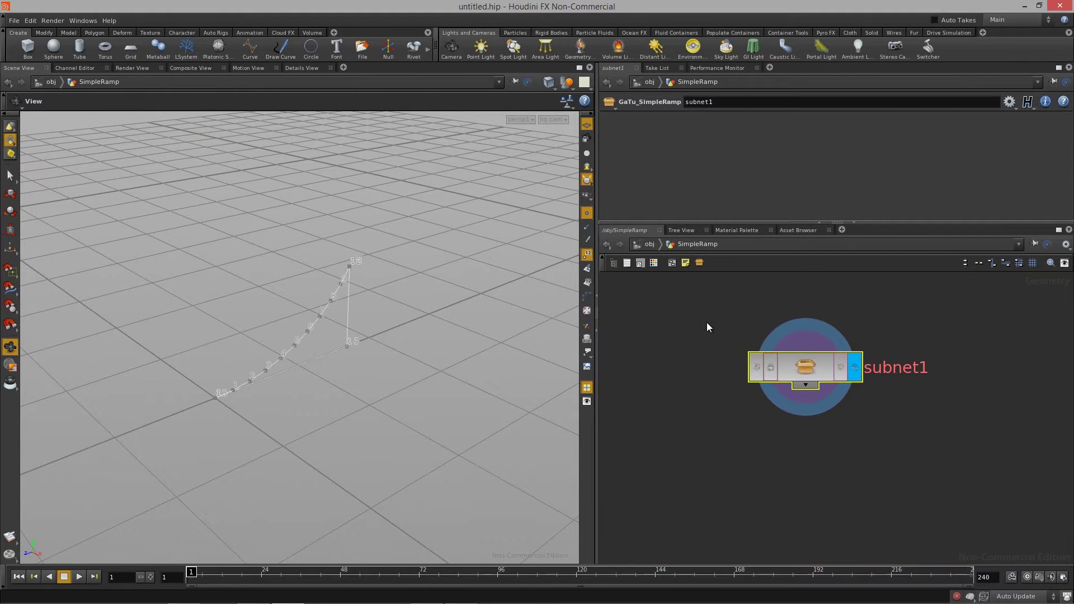
{"action": "double_click", "coordinate": [814, 370]}
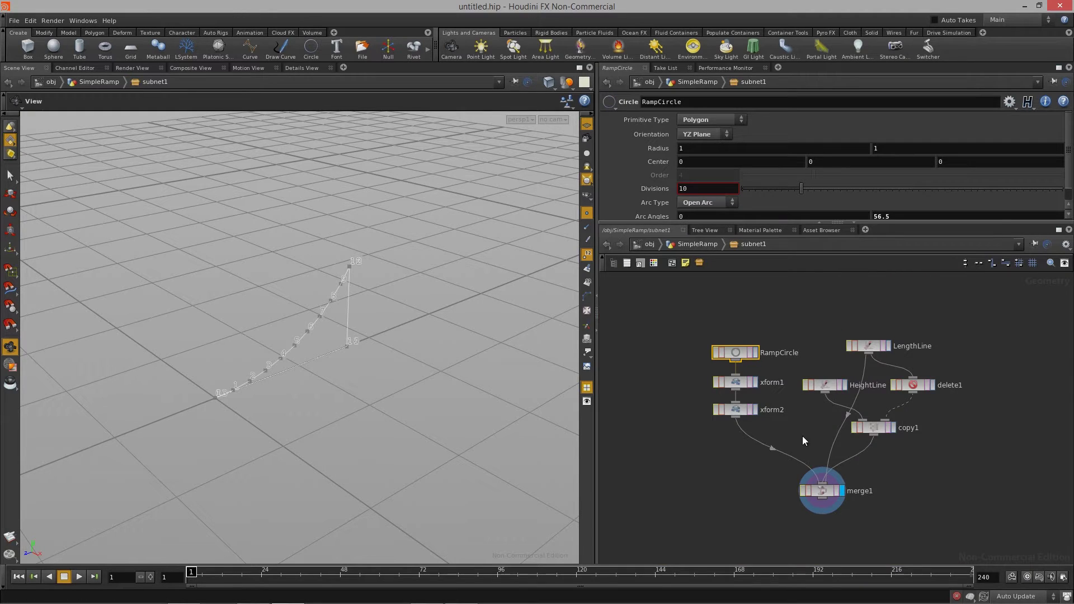
{"action": "left_click_drag", "start_coordinate": [243, 318], "coordinate": [388, 204]}
{"action": "left_click_drag", "start_coordinate": [175, 354], "coordinate": [240, 331]}
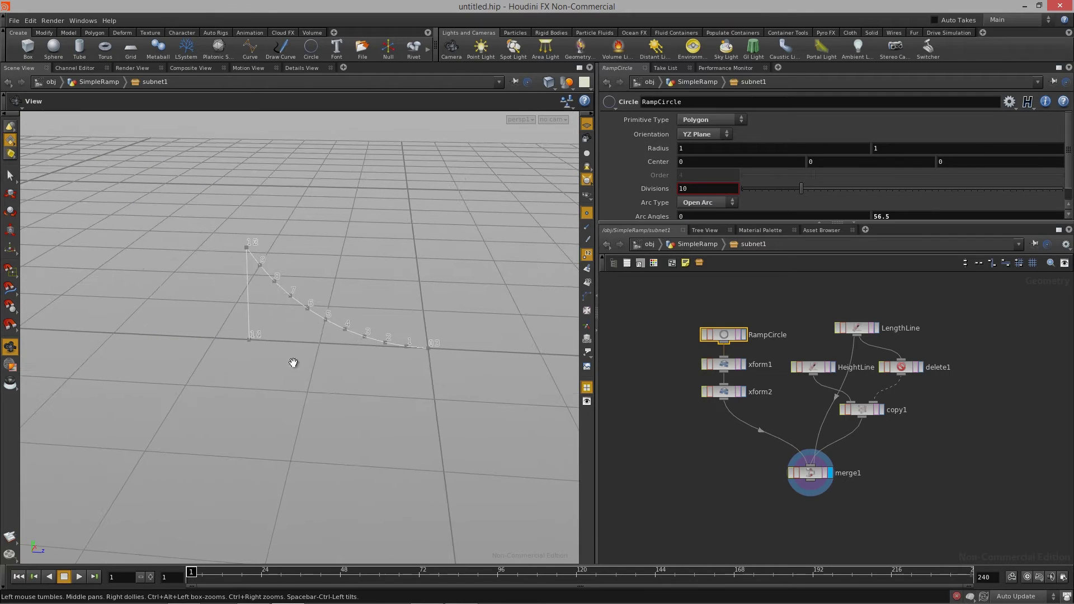
{"action": "left_click_drag", "start_coordinate": [369, 409], "coordinate": [289, 410]}
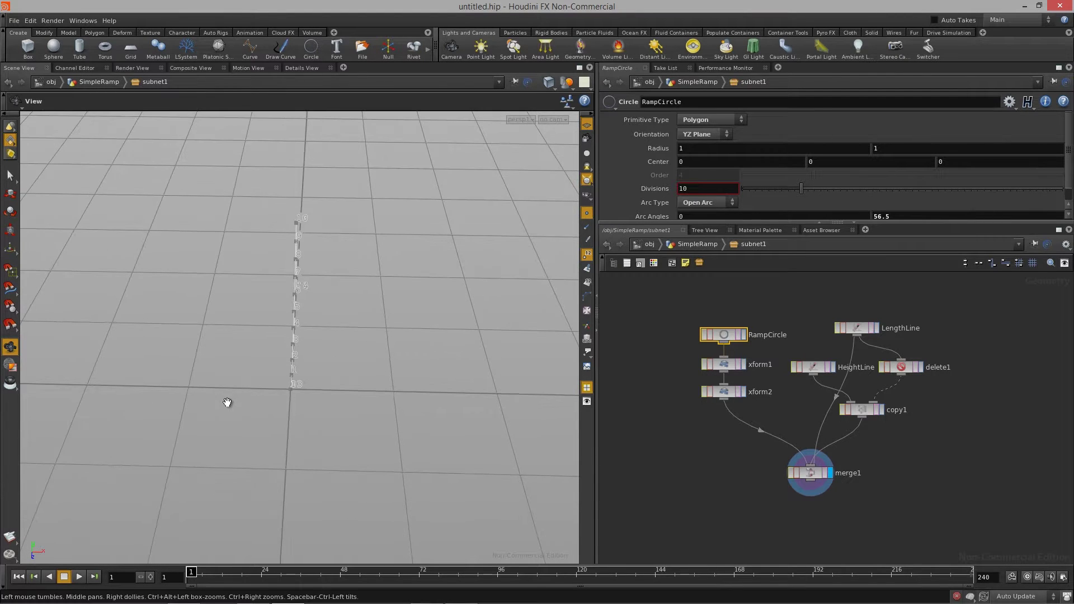
{"action": "middle_click_drag", "start_coordinate": [927, 453], "coordinate": [859, 479]}
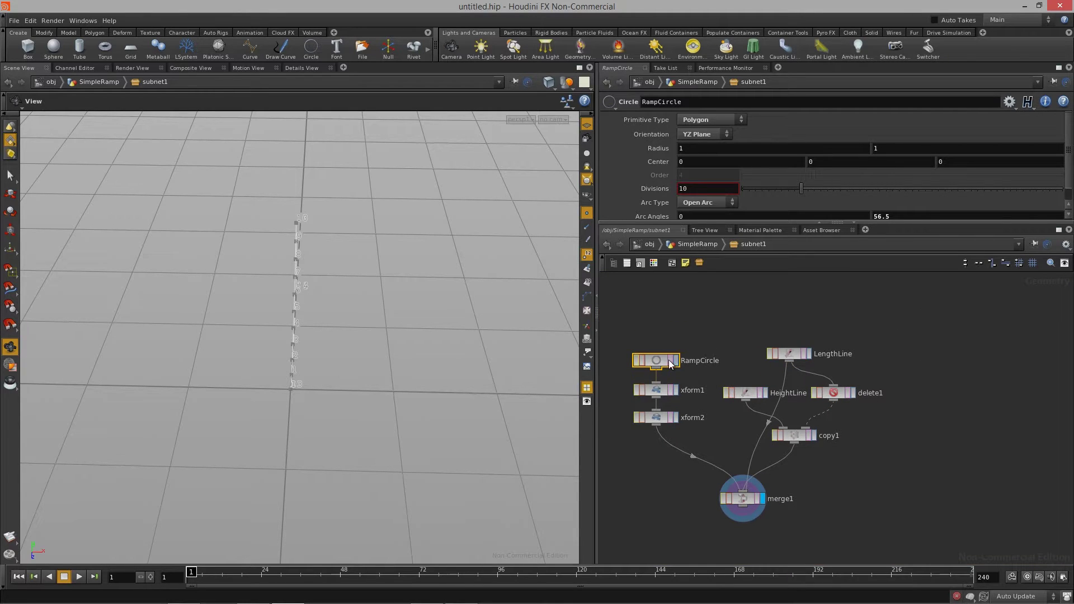
{"action": "middle_click_drag", "start_coordinate": [947, 412], "coordinate": [950, 401]}
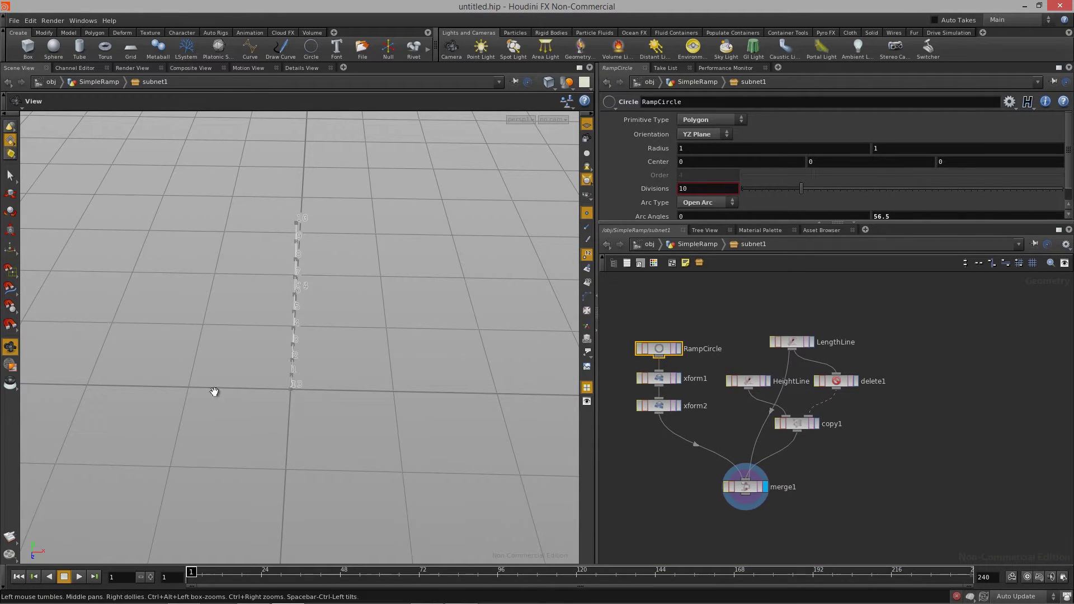
{"action": "middle_click_drag", "start_coordinate": [894, 446], "coordinate": [868, 423]}
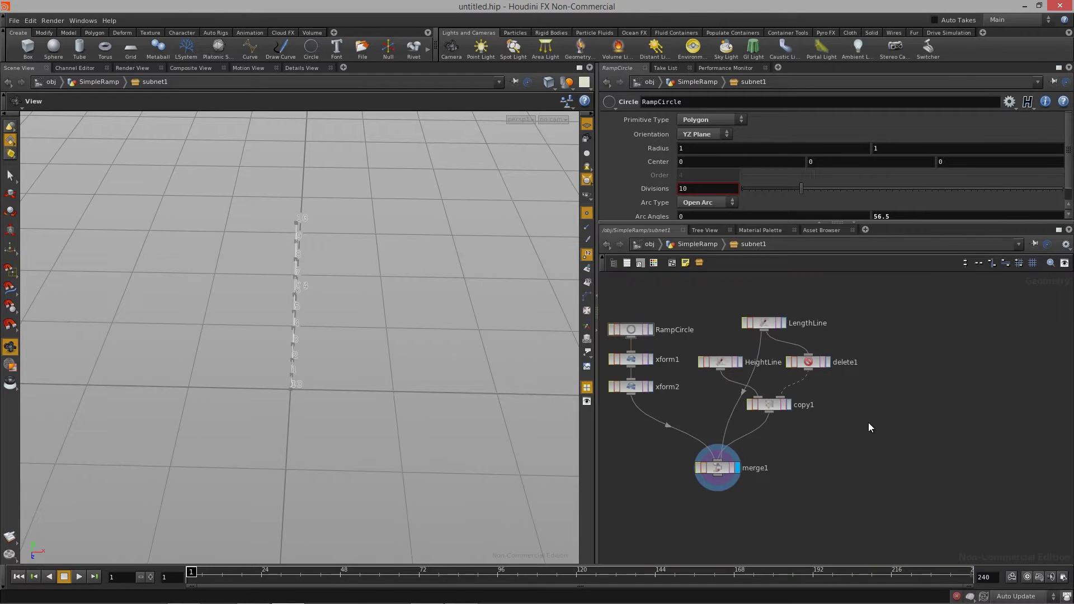
Add a Line node, name it WidthLine, and place it beside merge1
{"action": "key", "text": "Tab"}
{"action": "type", "text": "Line"}
{"action": "left_click", "coordinate": [960, 294]}
{"action": "left_click", "coordinate": [874, 445]}
{"action": "scroll", "coordinate": [897, 456], "scroll_direction": "up", "scroll_amount": 2}
{"action": "double_click", "coordinate": [901, 440]}
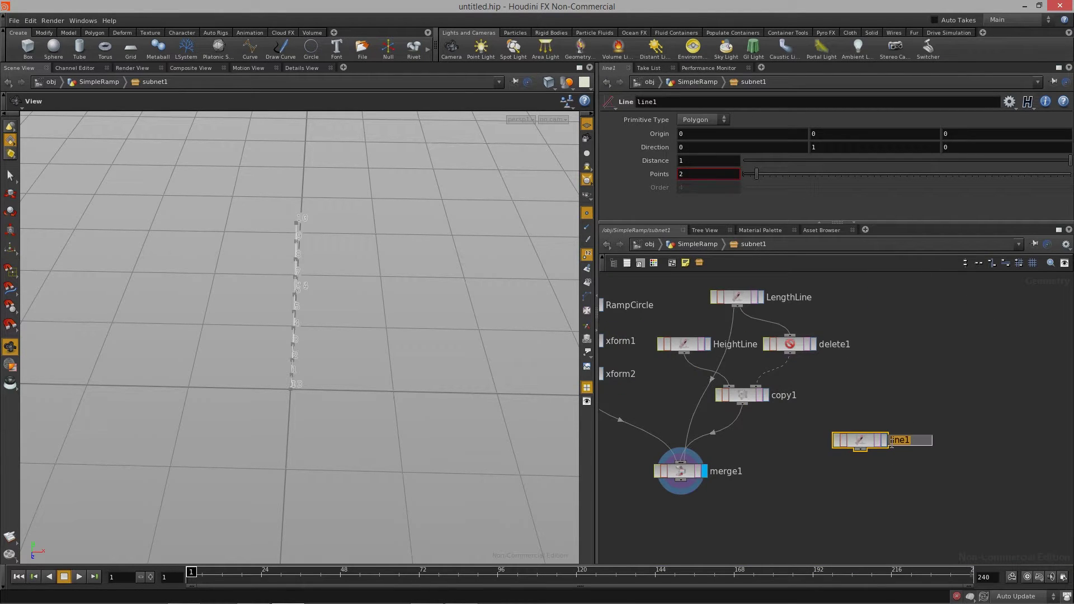
{"action": "type", "text": "WidthLine"}
{"action": "key", "text": "Return"}
{"action": "middle_click_drag", "start_coordinate": [885, 441], "coordinate": [902, 414]}
{"action": "left_click_drag", "start_coordinate": [872, 413], "coordinate": [858, 434]}
{"action": "left_click_drag", "start_coordinate": [854, 437], "coordinate": [851, 447]}
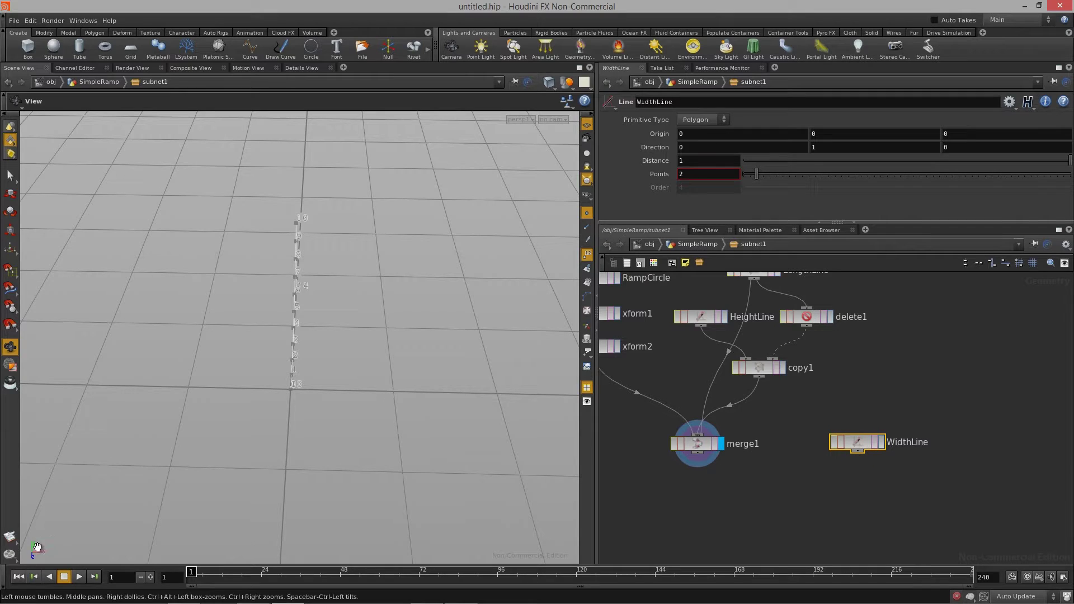
Set WidthLine's direction to 1, 0, 0 and display that node in the viewport
{"action": "middle_click_drag", "start_coordinate": [114, 524], "coordinate": [141, 492]}
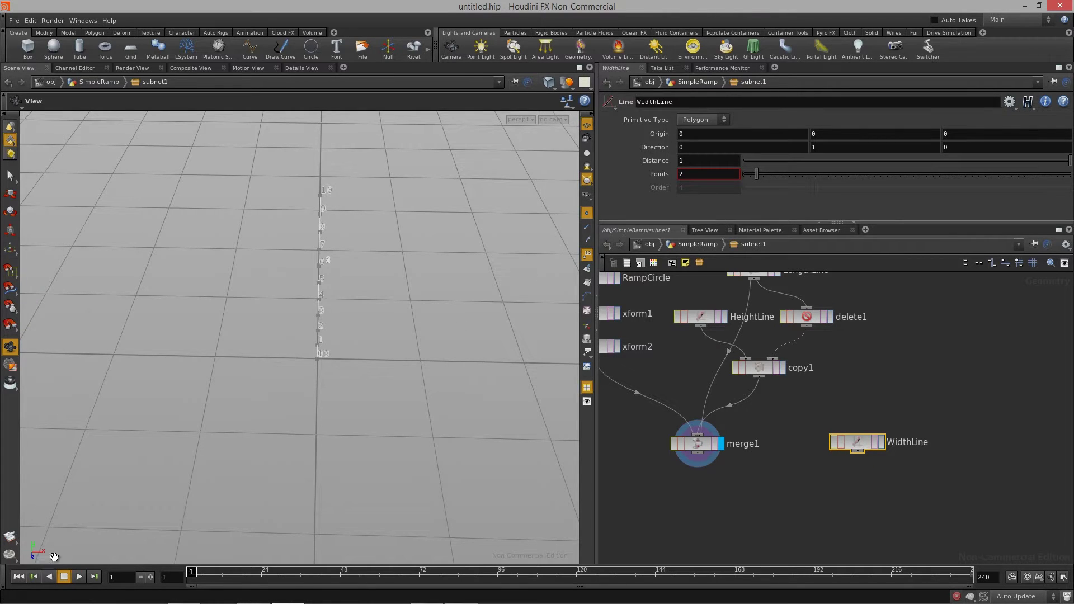
{"action": "middle_click_drag", "start_coordinate": [181, 392], "coordinate": [179, 409]}
{"action": "left_click_drag", "start_coordinate": [326, 373], "coordinate": [462, 252]}
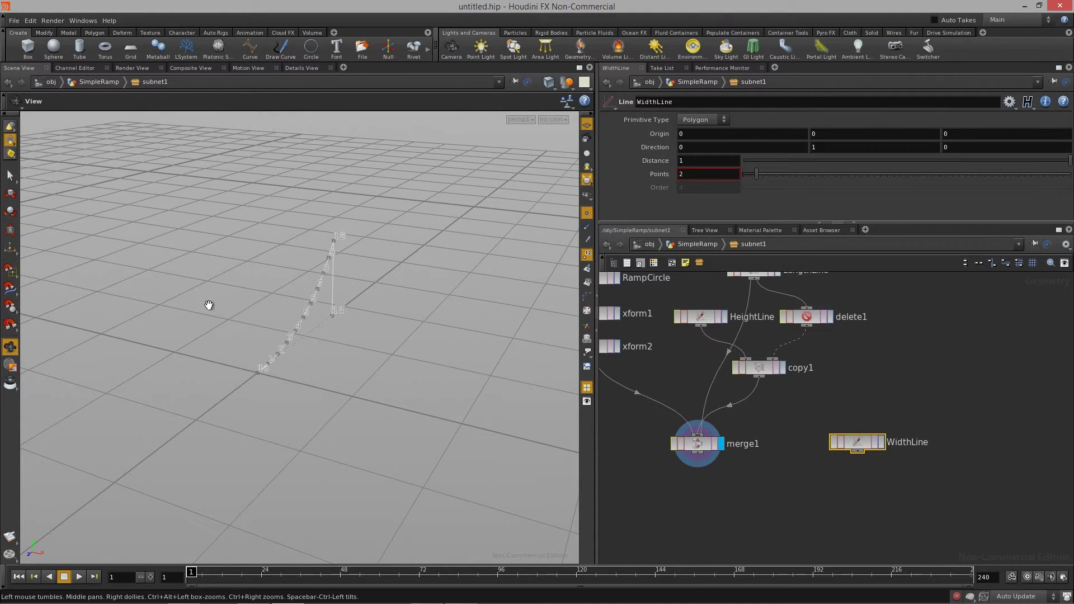
{"action": "left_click_drag", "start_coordinate": [246, 437], "coordinate": [297, 461]}
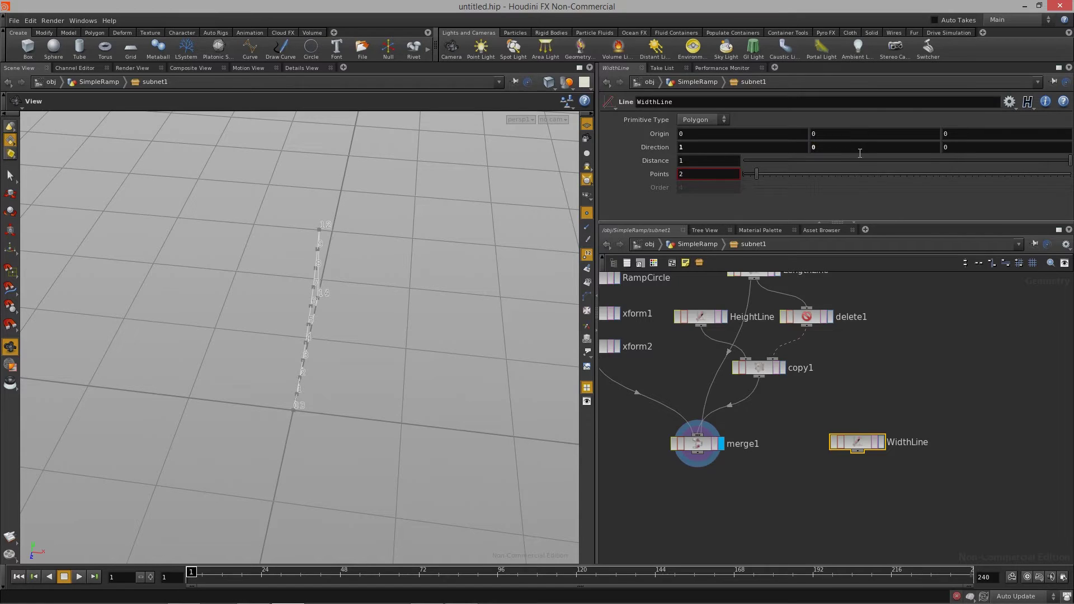
{"action": "left_click", "coordinate": [880, 444]}
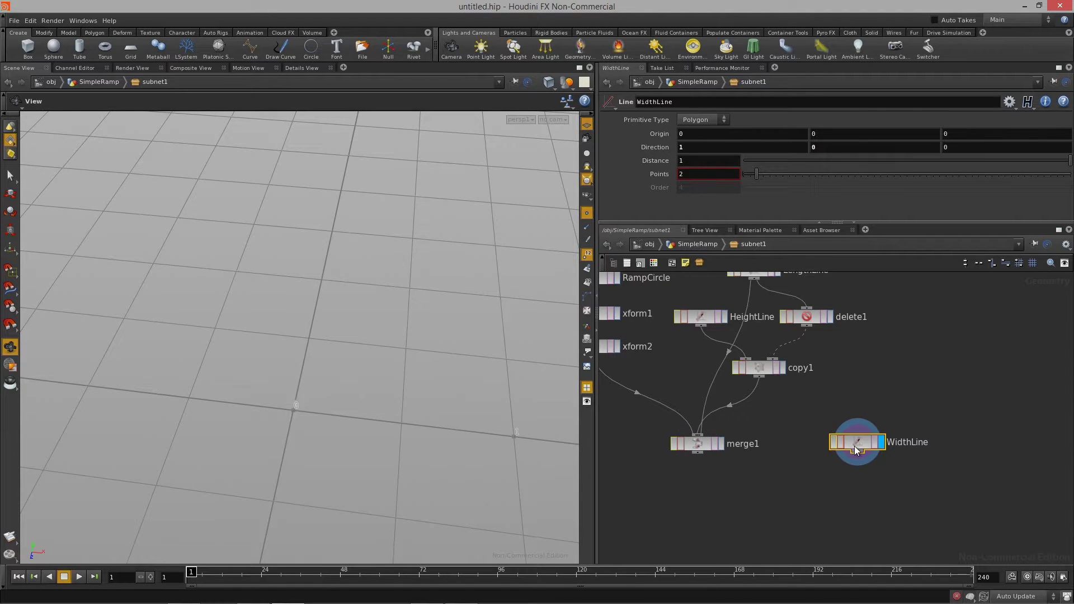
{"action": "left_click_drag", "start_coordinate": [850, 445], "coordinate": [833, 460]}
Inspect the width line from different angles, with the reference grid temporarily hidden
{"action": "left_click_drag", "start_coordinate": [401, 470], "coordinate": [485, 386]}
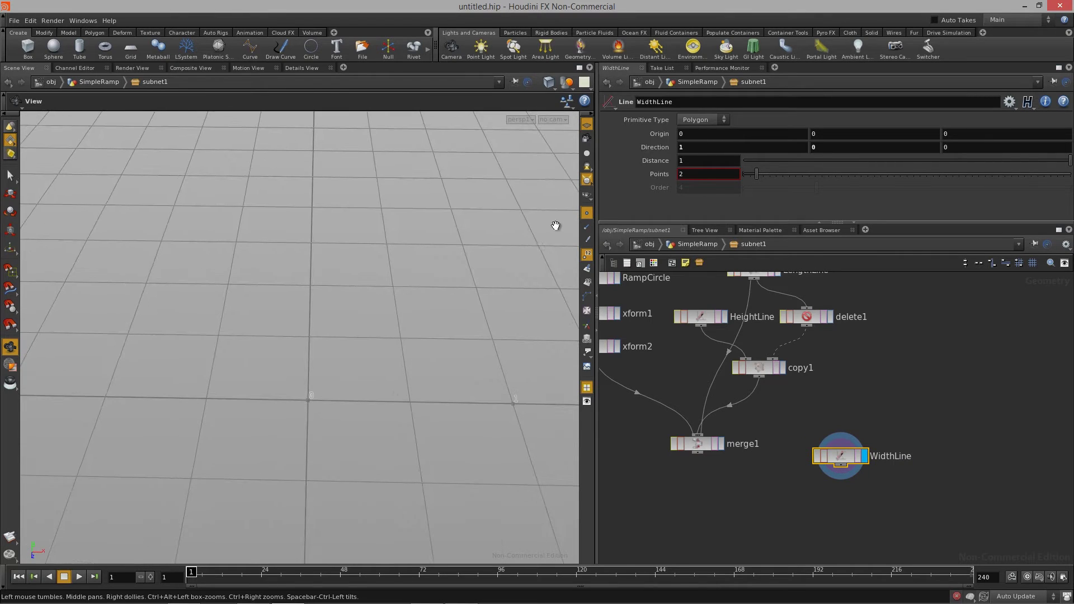
{"action": "left_click_drag", "start_coordinate": [425, 330], "coordinate": [250, 382]}
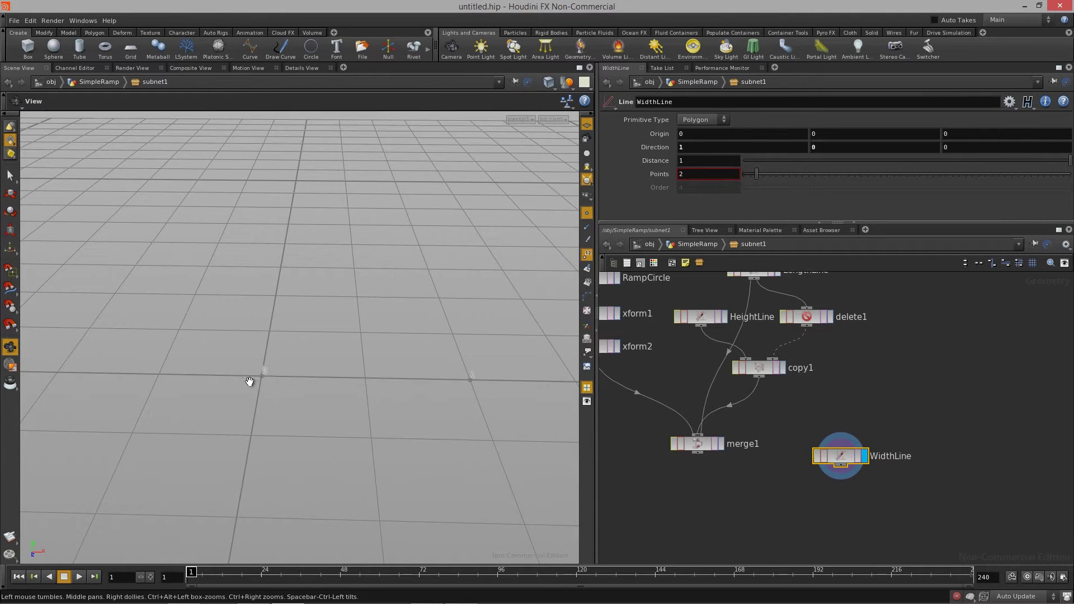
{"action": "left_click", "coordinate": [587, 125]}
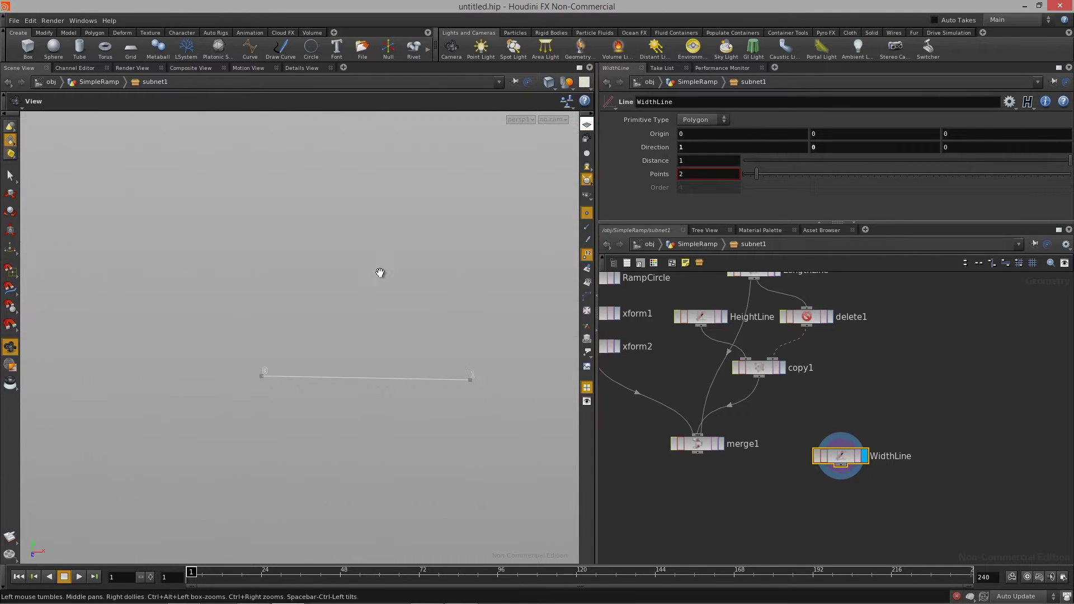
{"action": "middle_click_drag", "start_coordinate": [262, 378], "coordinate": [241, 365]}
{"action": "left_click_drag", "start_coordinate": [410, 375], "coordinate": [386, 383]}
{"action": "left_click_drag", "start_coordinate": [470, 209], "coordinate": [397, 347]}
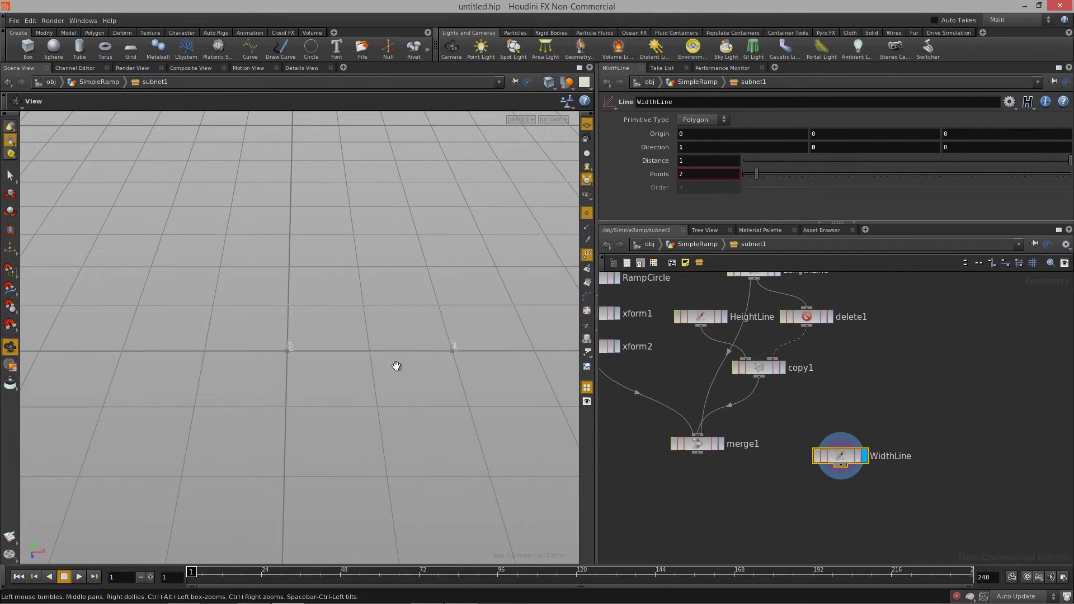
Try out different Distance values on WidthLine and set the Distance back to 1
{"action": "middle_click_drag", "start_coordinate": [700, 161], "coordinate": [744, 163]}
{"action": "mouse_move", "coordinate": [673, 171]}
{"action": "middle_mouse_down"}
{"action": "mouse_move", "coordinate": [703, 170]}
{"action": "mouse_move", "coordinate": [682, 173]}
{"action": "middle_mouse_up"}
{"action": "key", "text": "ctrl+z"}
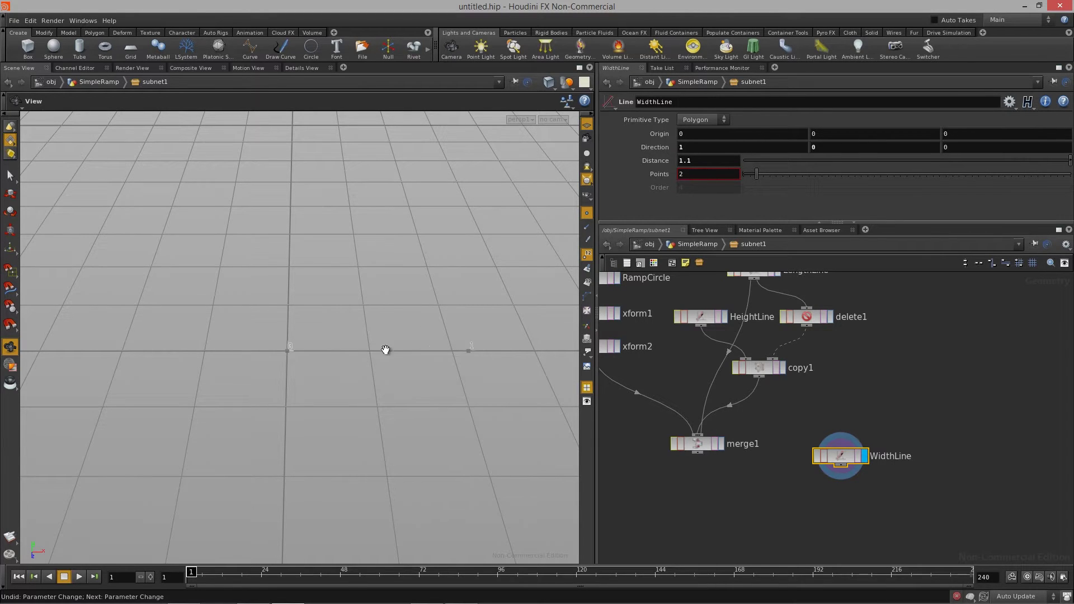
{"action": "left_click_drag", "start_coordinate": [417, 341], "coordinate": [535, 290]}
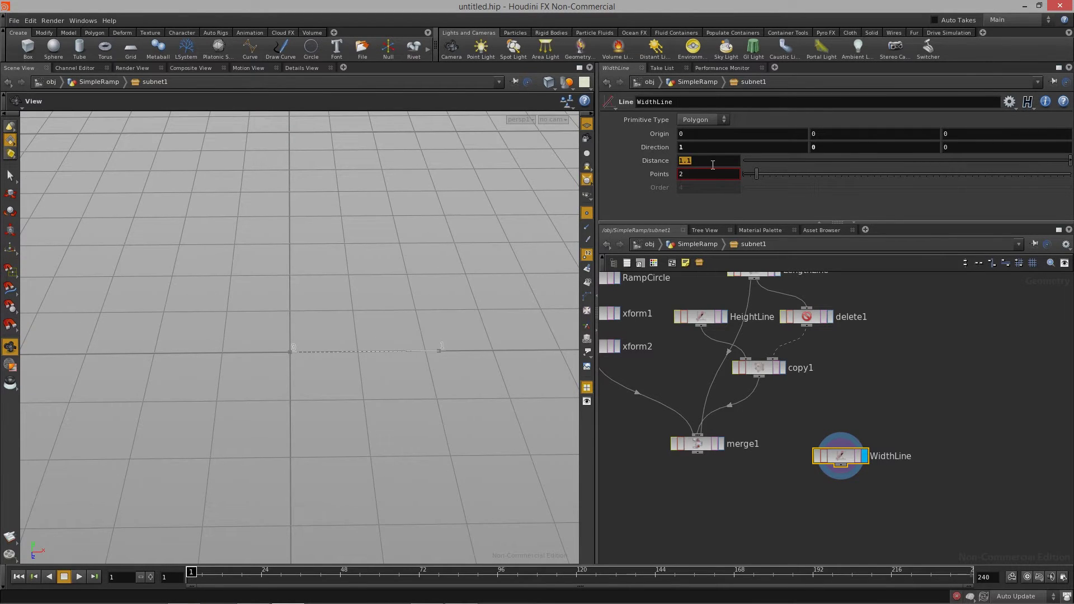
{"action": "left_click_drag", "start_coordinate": [292, 350], "coordinate": [325, 364]}
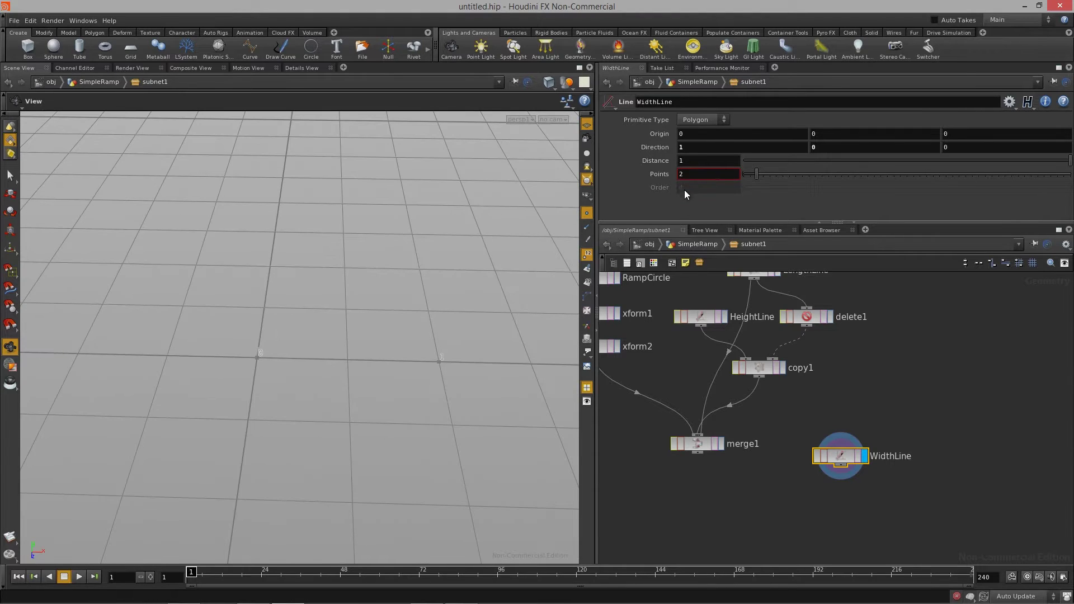
Copy WidthLine's Distance parameter and paste it as a relative reference into the Origin X value
{"action": "right_click", "coordinate": [654, 160]}
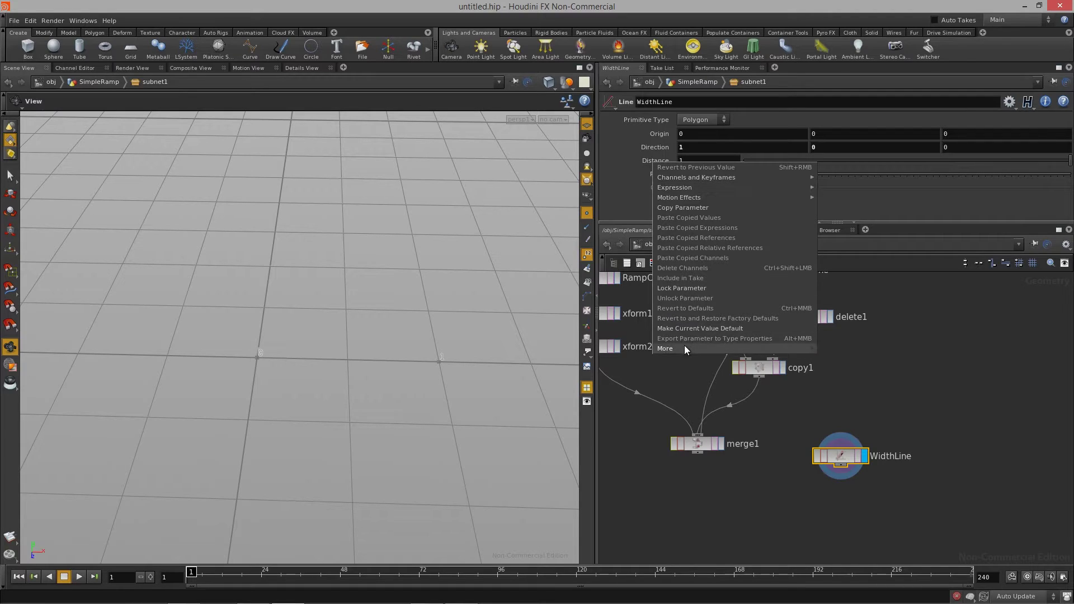
{"action": "left_click", "coordinate": [680, 208]}
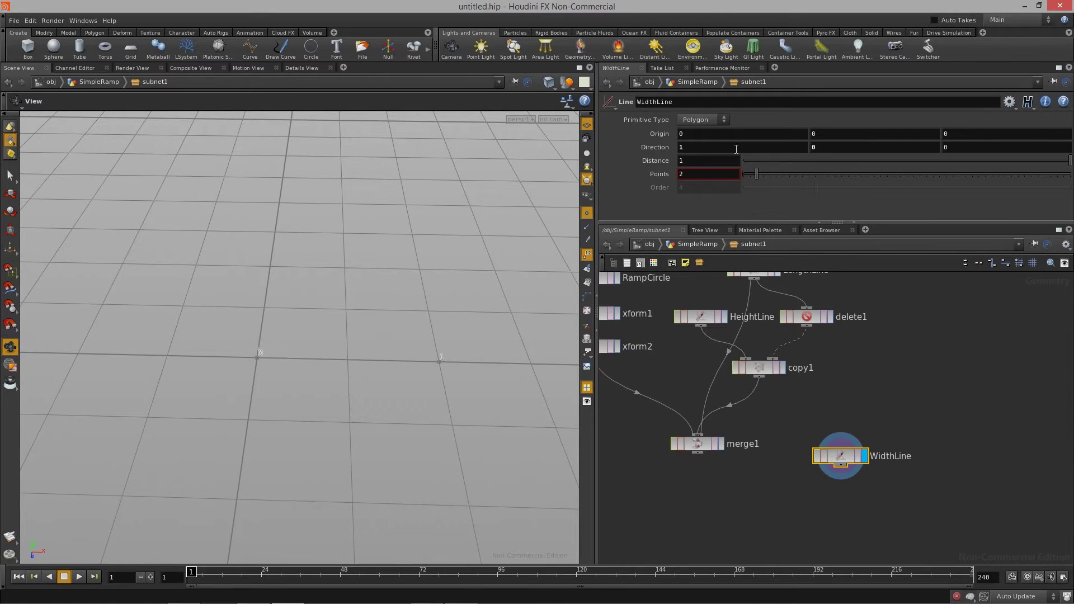
{"action": "right_click", "coordinate": [687, 134]}
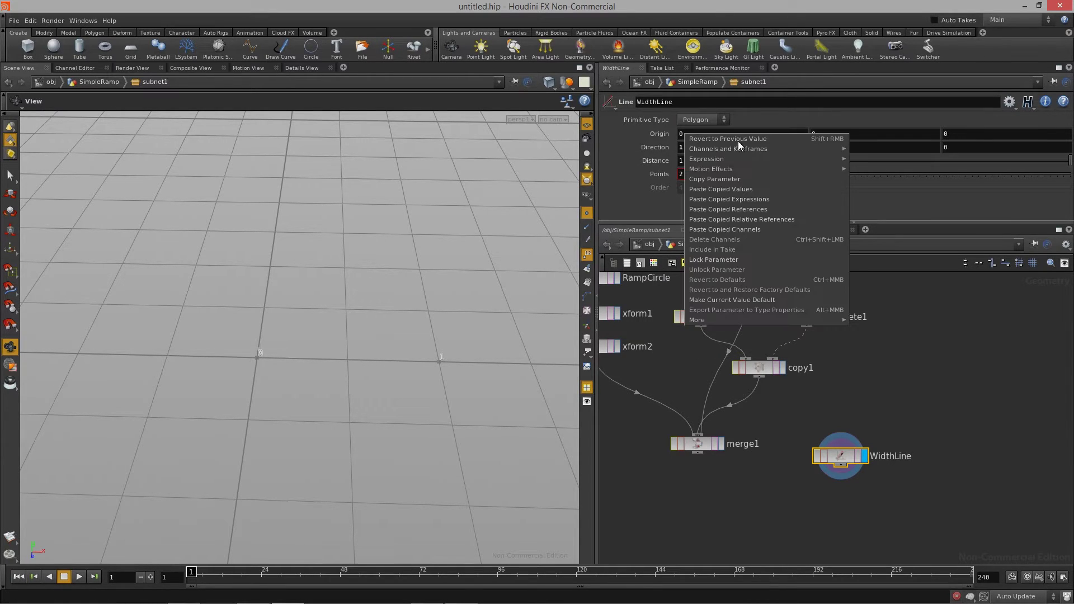
{"action": "left_click", "coordinate": [753, 219]}
{"action": "left_click_drag", "start_coordinate": [555, 326], "coordinate": [377, 349]}
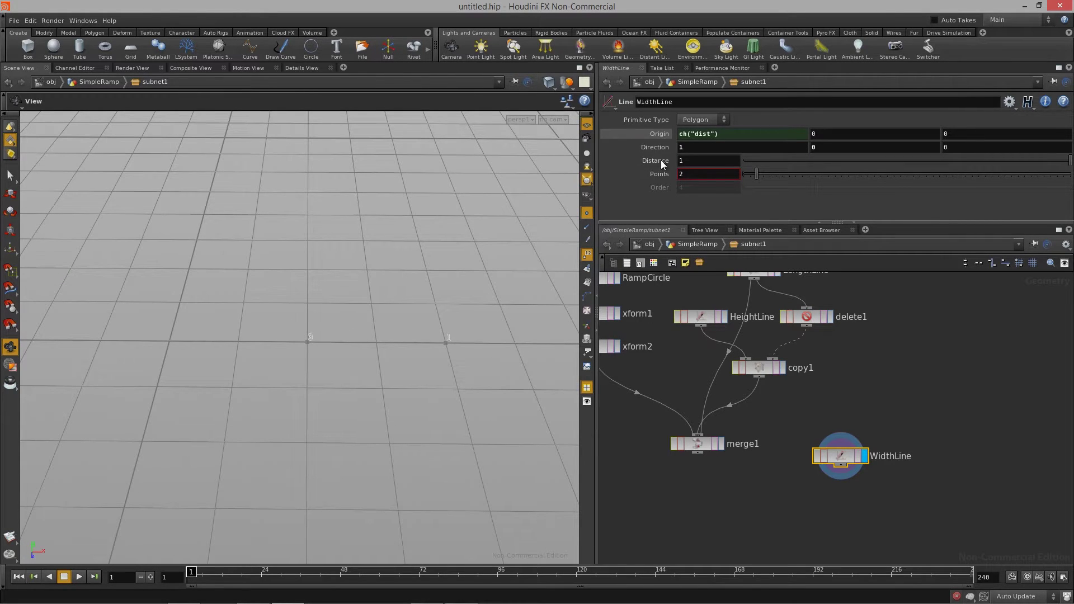
Vary WidthLine's Distance to test the linked origin, and restore the Distance to 1
{"action": "middle_click_drag", "start_coordinate": [695, 161], "coordinate": [746, 160]}
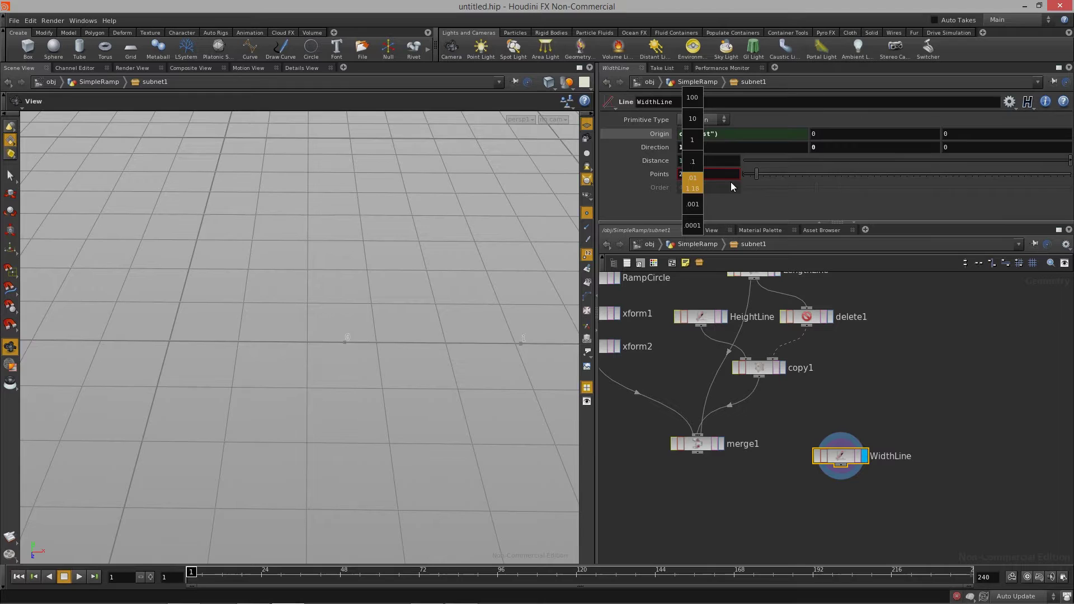
{"action": "middle_click_drag", "start_coordinate": [687, 190], "coordinate": [700, 148]}
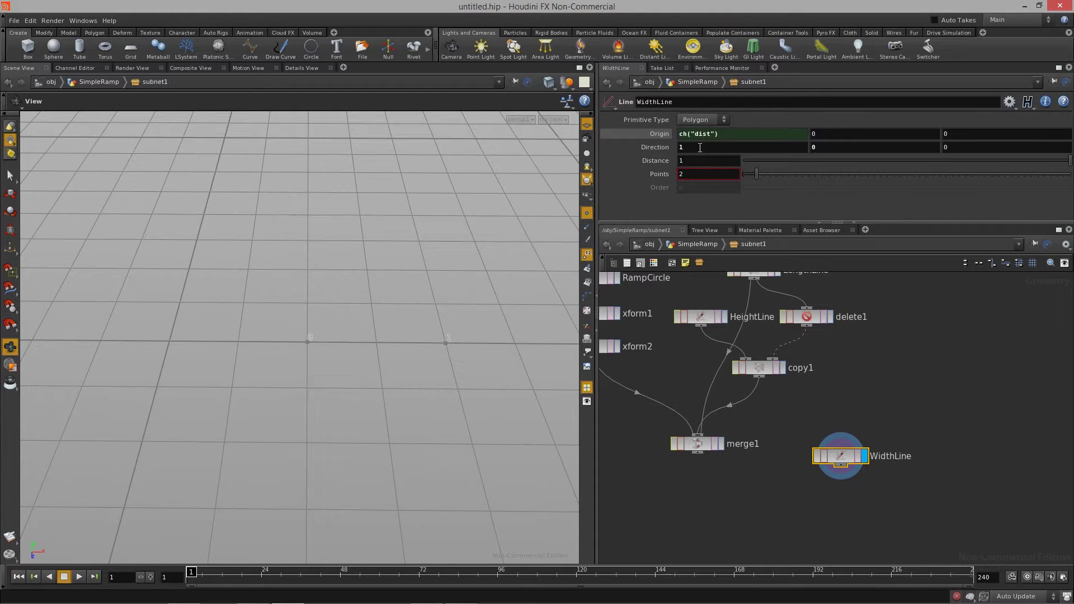
{"action": "left_click_drag", "start_coordinate": [336, 358], "coordinate": [329, 330]}
{"action": "middle_click_drag", "start_coordinate": [295, 339], "coordinate": [307, 347]}
{"action": "left_click_drag", "start_coordinate": [307, 346], "coordinate": [310, 335]}
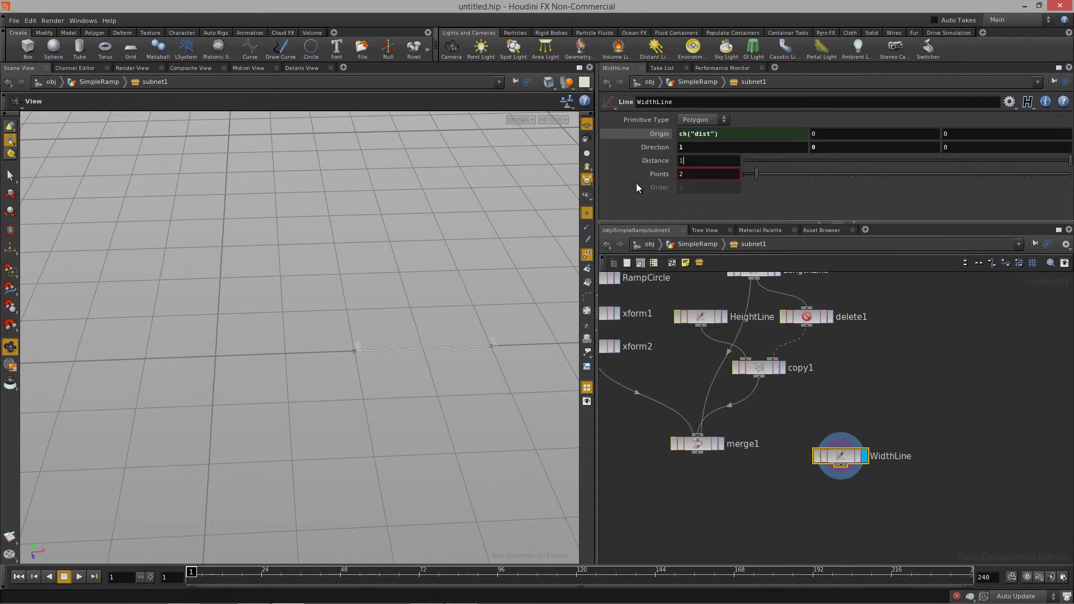
{"action": "middle_click_drag", "start_coordinate": [256, 376], "coordinate": [332, 367]}
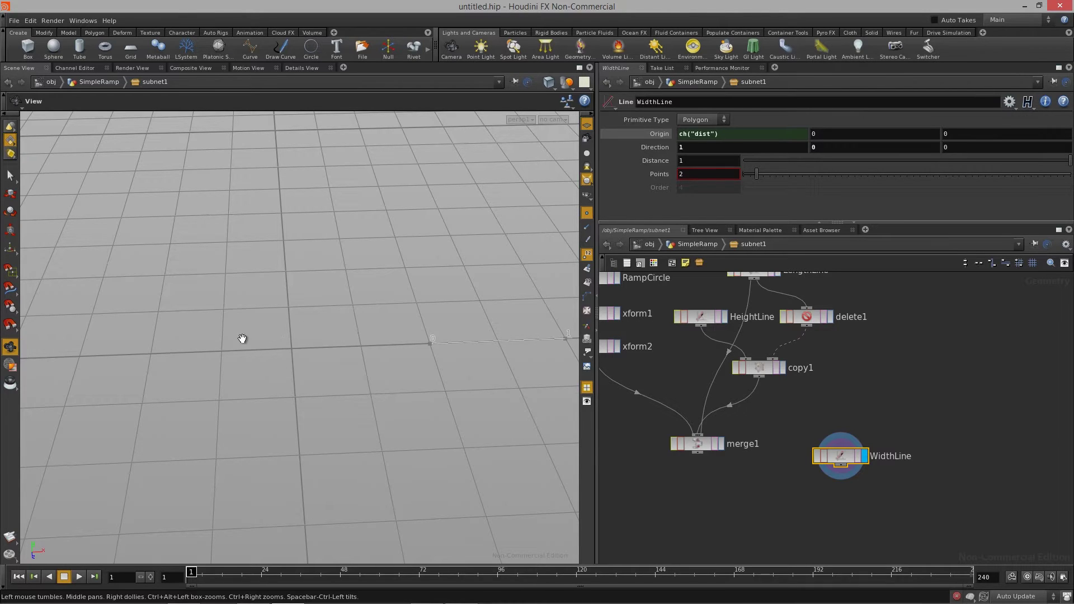
Change WidthLine's Origin X expression to -ch("dist")*0.5 to centre the line on the origin
{"action": "left_click", "coordinate": [745, 136]}
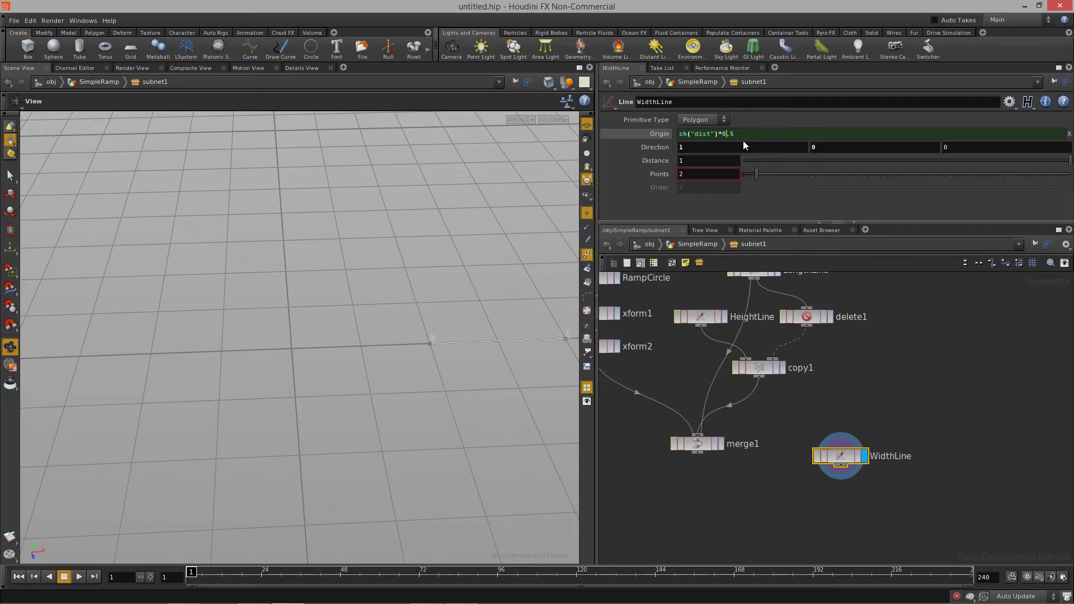
{"action": "type", "text": "-"}
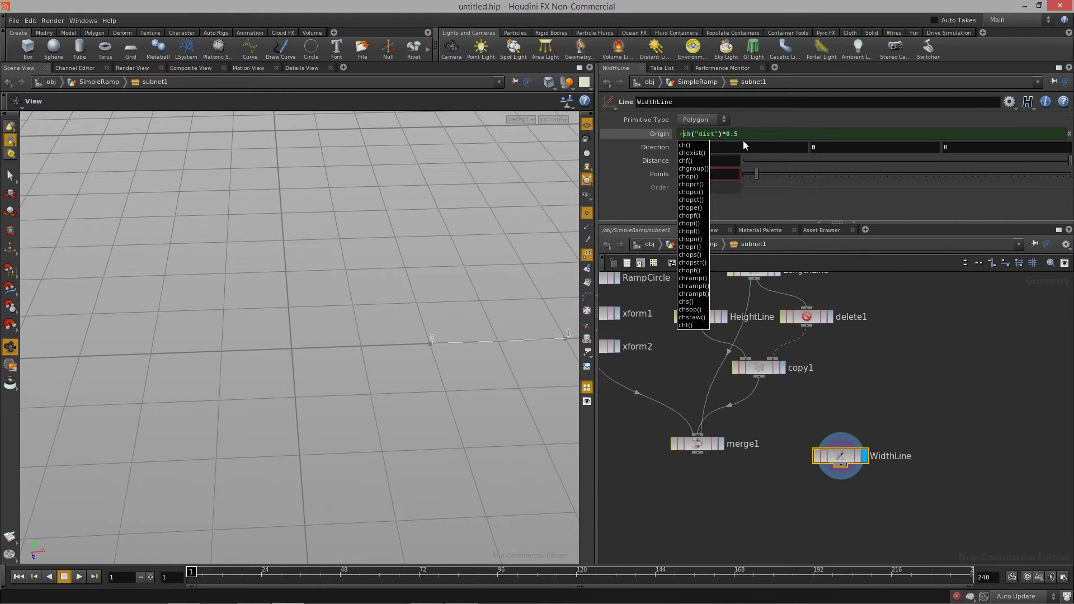
{"action": "key", "text": "Return"}
{"action": "left_click_drag", "start_coordinate": [163, 405], "coordinate": [370, 343]}
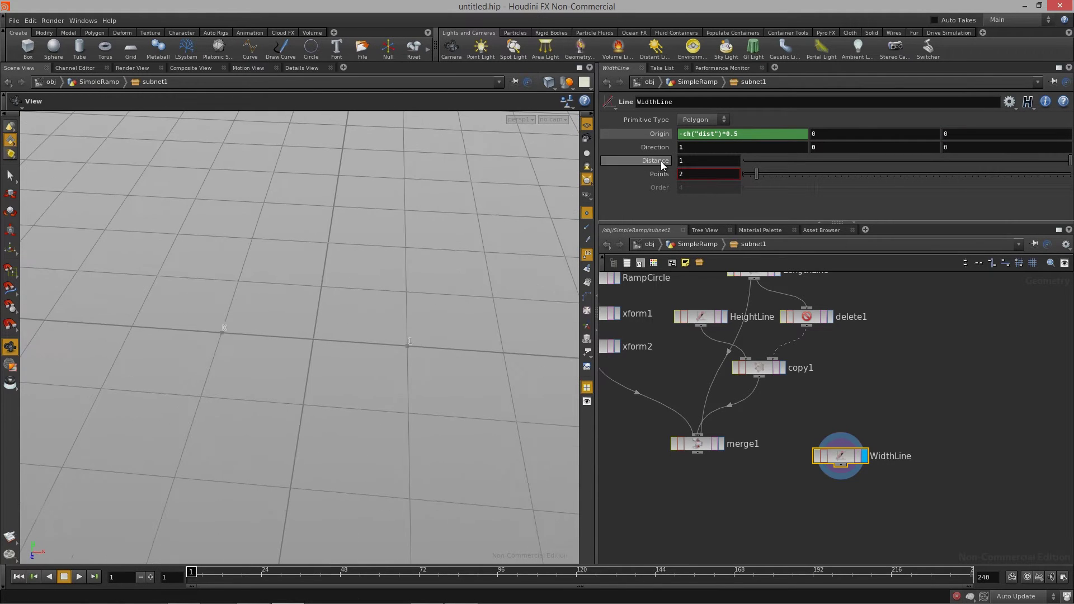
Test the centred width line with another Distance value and return the Distance to 1
{"action": "mouse_move", "coordinate": [688, 161]}
{"action": "middle_mouse_down"}
{"action": "mouse_move", "coordinate": [736, 162]}
{"action": "mouse_move", "coordinate": [635, 171]}
{"action": "mouse_move", "coordinate": [703, 174]}
{"action": "mouse_move", "coordinate": [720, 189]}
{"action": "mouse_move", "coordinate": [694, 195]}
{"action": "mouse_move", "coordinate": [686, 159]}
{"action": "middle_mouse_up"}
{"action": "double_click", "coordinate": [715, 160]}
{"action": "type", "text": "1"}
{"action": "left_click_drag", "start_coordinate": [252, 313], "coordinate": [322, 312]}
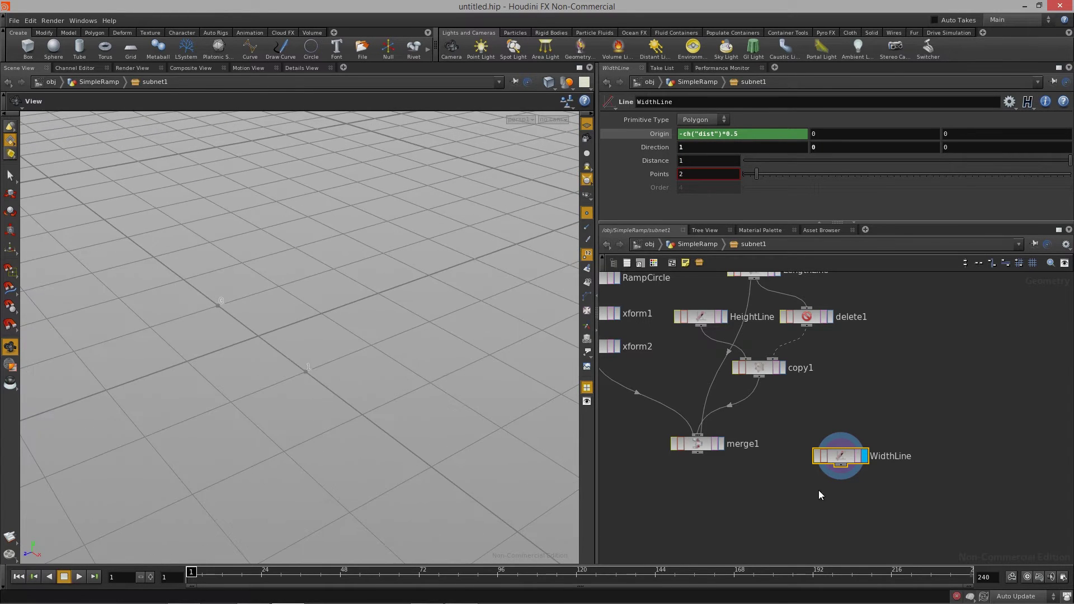
Compare the ramp profile with the width line by alternating the display between merge1 and WidthLine, ending on merge1
{"action": "middle_click_drag", "start_coordinate": [801, 485], "coordinate": [813, 463]}
{"action": "left_click", "coordinate": [732, 425]}
{"action": "left_click", "coordinate": [733, 430]}
{"action": "left_click_drag", "start_coordinate": [393, 304], "coordinate": [324, 386]}
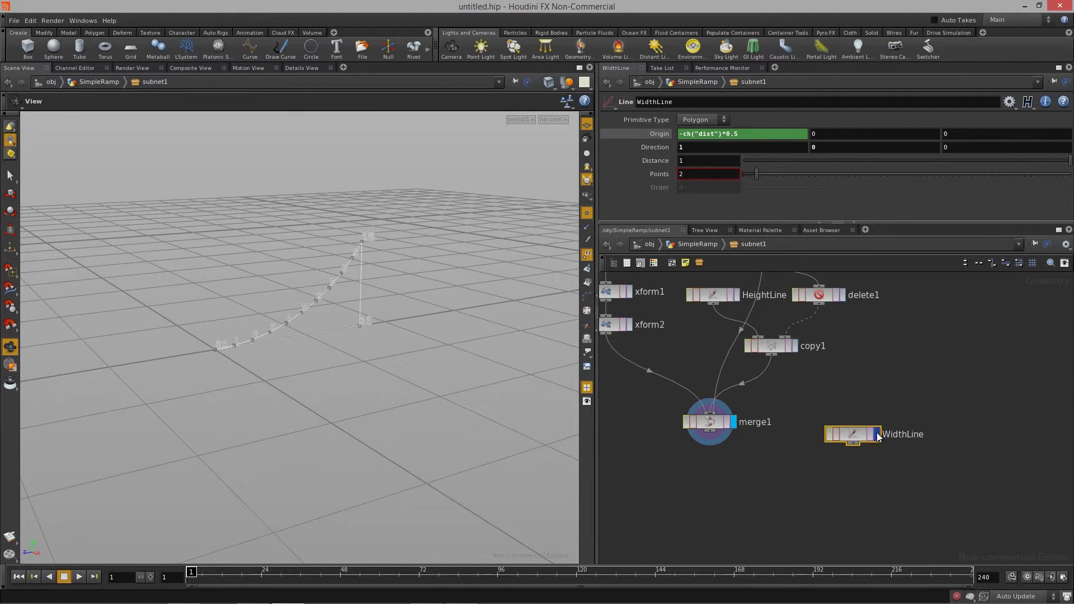
{"action": "left_click", "coordinate": [878, 434]}
{"action": "left_click_drag", "start_coordinate": [844, 434], "coordinate": [844, 427]}
{"action": "left_click_drag", "start_coordinate": [347, 412], "coordinate": [394, 417]}
{"action": "left_click", "coordinate": [781, 351]}
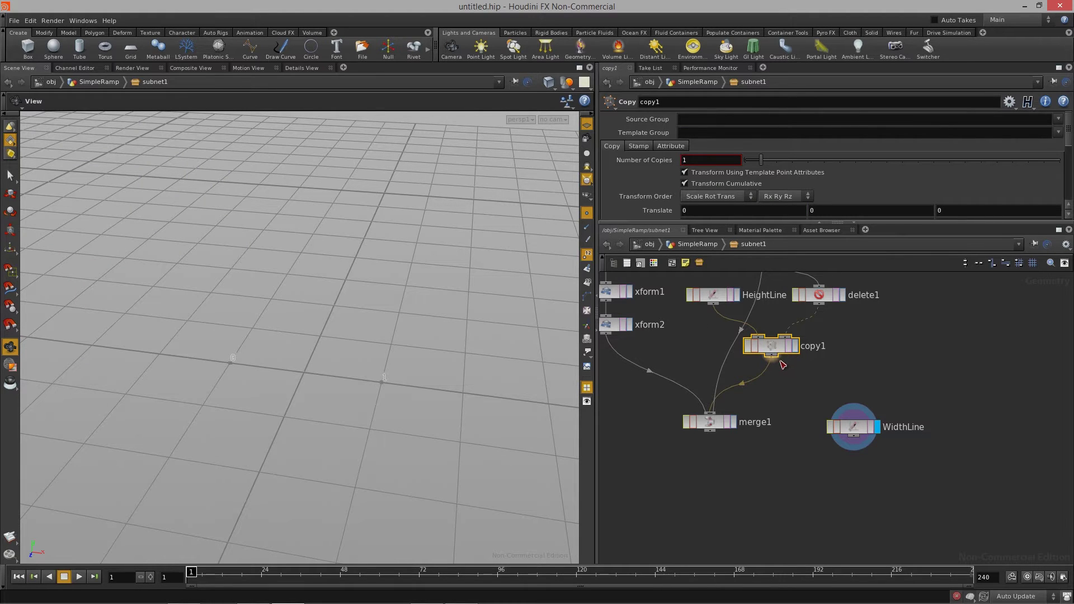
{"action": "left_click", "coordinate": [733, 422]}
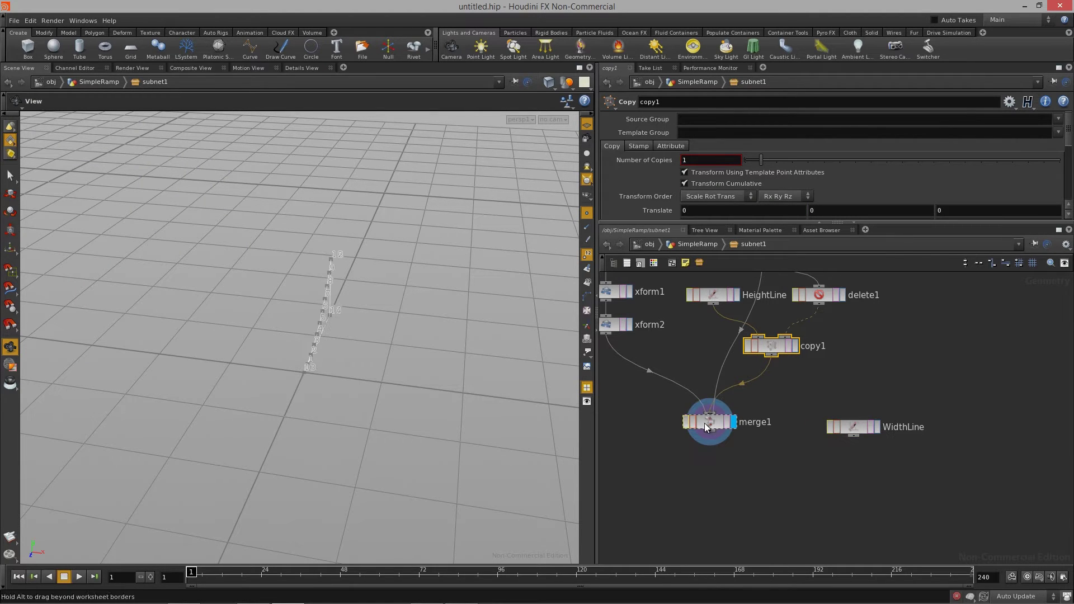
Move merge1 lower in the network, append a Join node to its output and display the joined result
{"action": "left_click", "coordinate": [709, 422]}
{"action": "left_click_drag", "start_coordinate": [323, 362], "coordinate": [197, 379]}
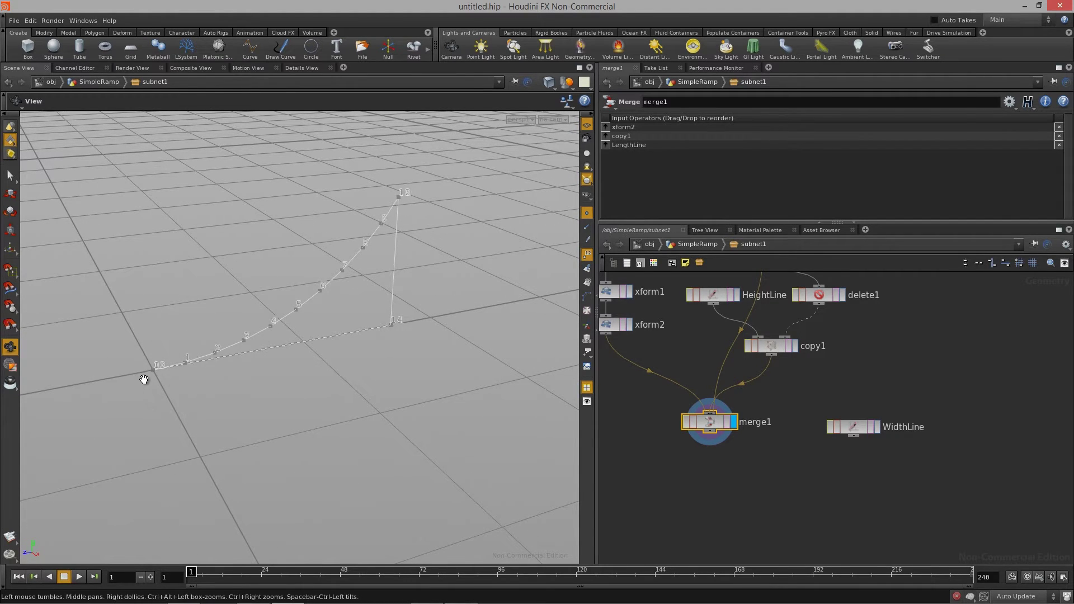
{"action": "middle_click_drag", "start_coordinate": [717, 481], "coordinate": [869, 469]}
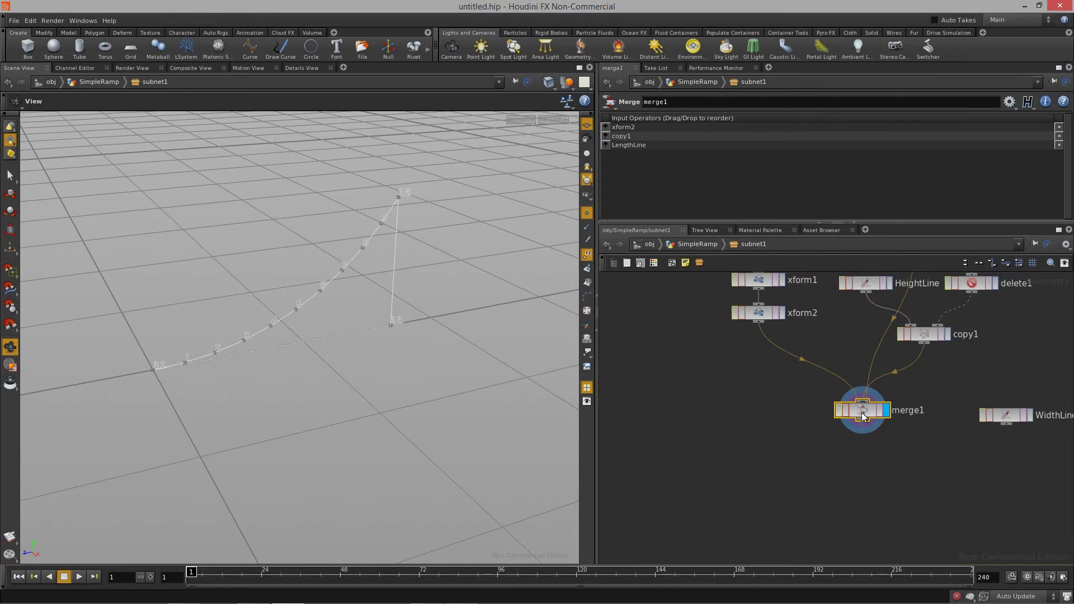
{"action": "left_click_drag", "start_coordinate": [863, 417], "coordinate": [858, 485]}
{"action": "middle_click_drag", "start_coordinate": [806, 478], "coordinate": [756, 443]}
{"action": "key", "text": "Tab"}
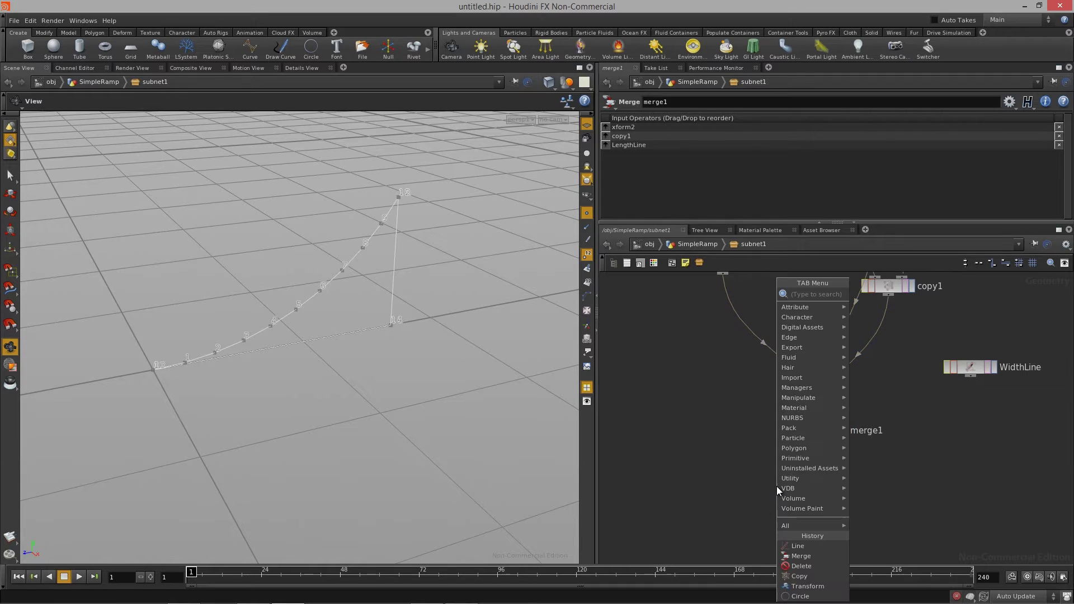
{"action": "type", "text": "Join"}
{"action": "left_click", "coordinate": [863, 297]}
{"action": "left_click", "coordinate": [794, 502]}
{"action": "left_click_drag", "start_coordinate": [815, 456], "coordinate": [818, 504]}
Compare the ramp profile's points and edges between the merge1 and join1 outputs, ending with join1 displayed
{"action": "right_click_drag", "start_coordinate": [365, 333], "coordinate": [280, 387]}
{"action": "middle_click_drag", "start_coordinate": [375, 281], "coordinate": [358, 404]}
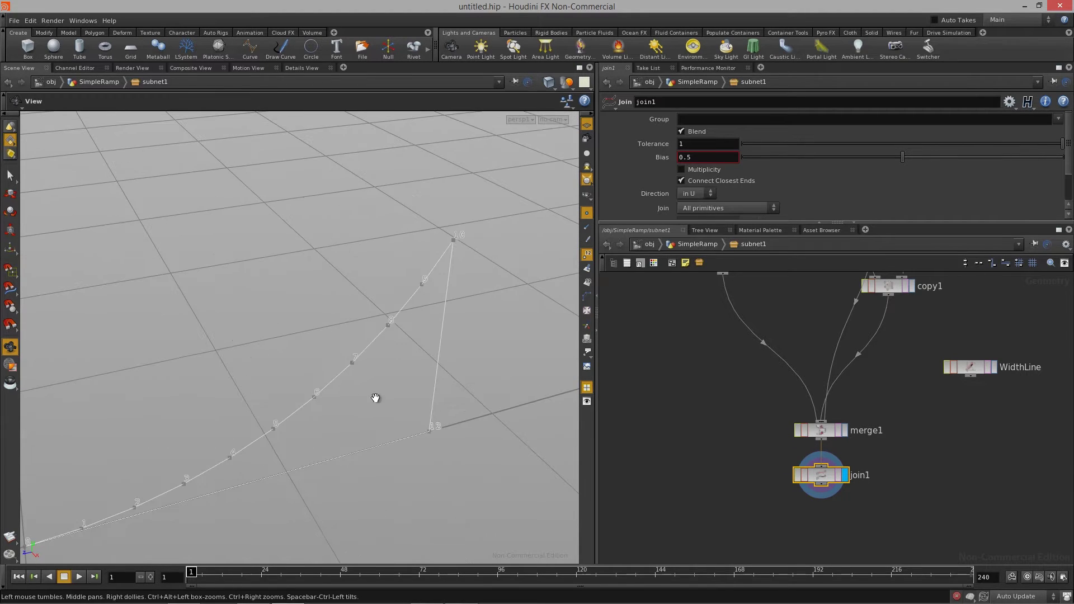
{"action": "middle_click_drag", "start_coordinate": [400, 343], "coordinate": [477, 297]}
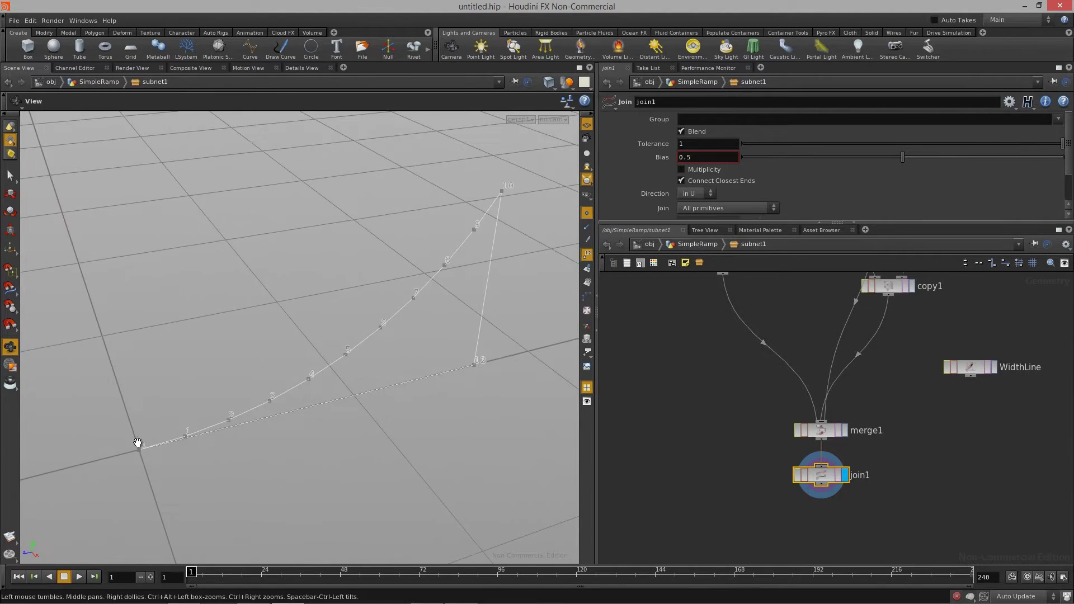
{"action": "left_click", "coordinate": [844, 430]}
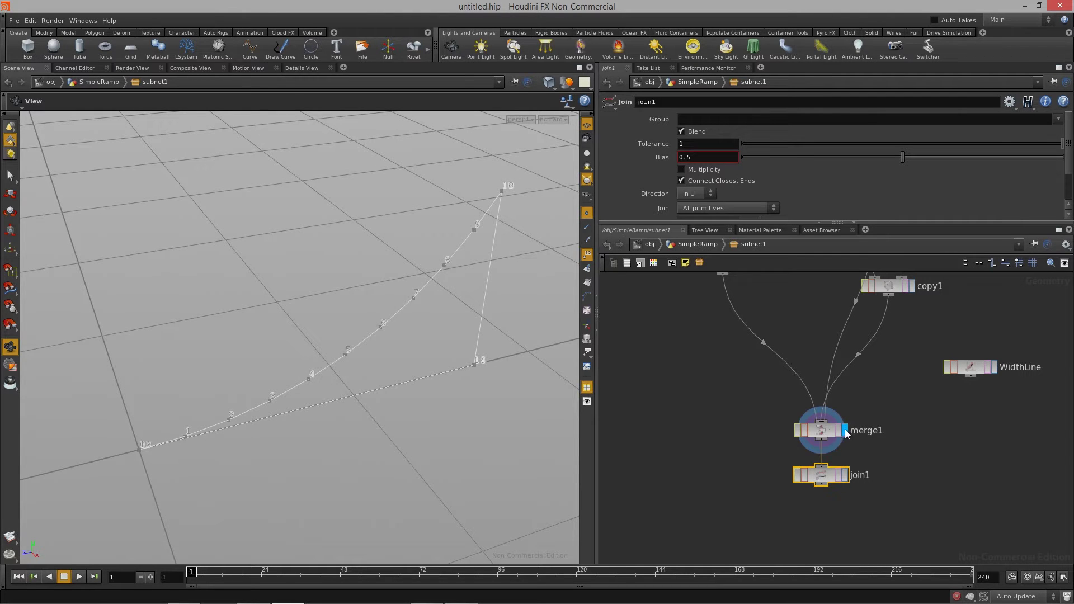
{"action": "middle_click_drag", "start_coordinate": [475, 238], "coordinate": [448, 257]}
{"action": "right_click_drag", "start_coordinate": [448, 257], "coordinate": [475, 269]}
{"action": "middle_click_drag", "start_coordinate": [475, 269], "coordinate": [295, 359]}
{"action": "right_click_drag", "start_coordinate": [453, 271], "coordinate": [330, 344]}
{"action": "left_click_drag", "start_coordinate": [298, 327], "coordinate": [254, 364]}
{"action": "left_click_drag", "start_coordinate": [436, 356], "coordinate": [349, 341]}
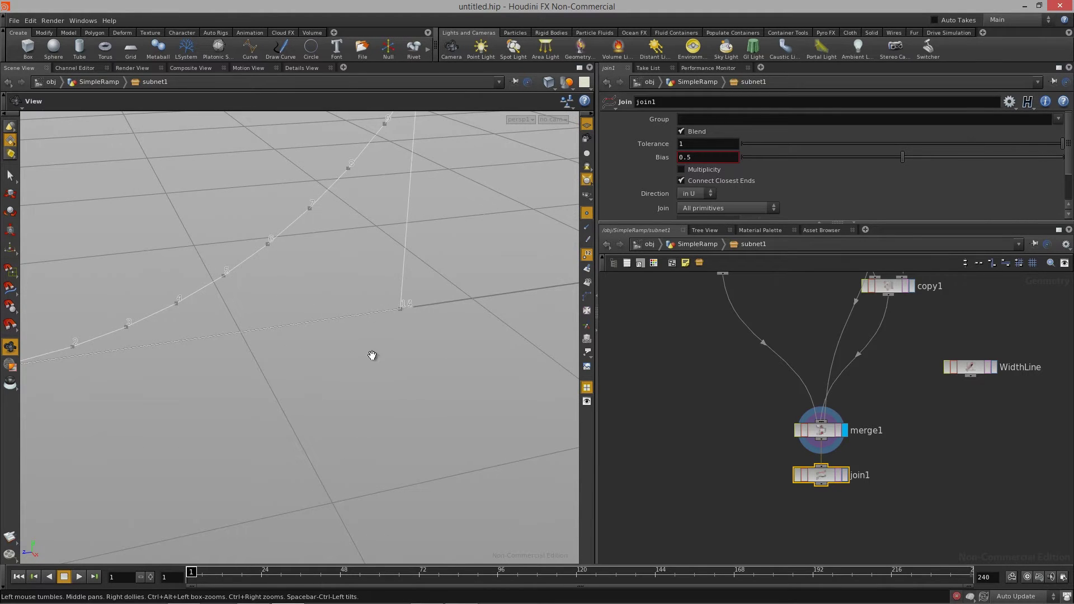
{"action": "left_click", "coordinate": [845, 476]}
{"action": "left_click_drag", "start_coordinate": [380, 336], "coordinate": [355, 233]}
{"action": "left_click_drag", "start_coordinate": [305, 355], "coordinate": [395, 363]}
Append an Add node to join1 and enable Delete Geometry But Keep the Points
{"action": "middle_click_drag", "start_coordinate": [742, 487], "coordinate": [740, 445]}
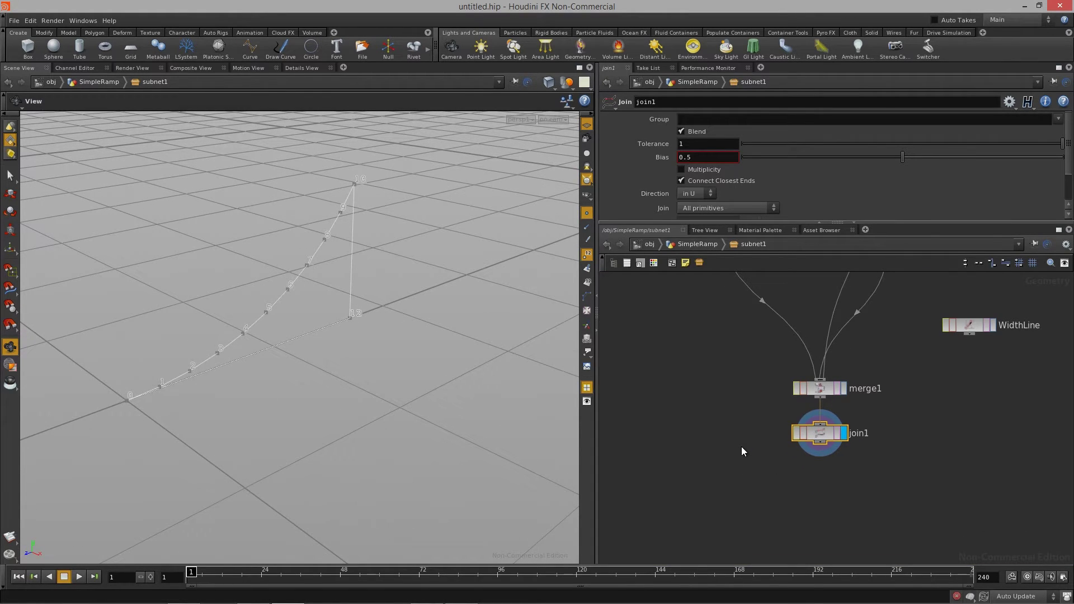
{"action": "key", "text": "Tab"}
{"action": "type", "text": "ad"}
{"action": "key", "text": "Return"}
{"action": "left_click", "coordinate": [823, 488]}
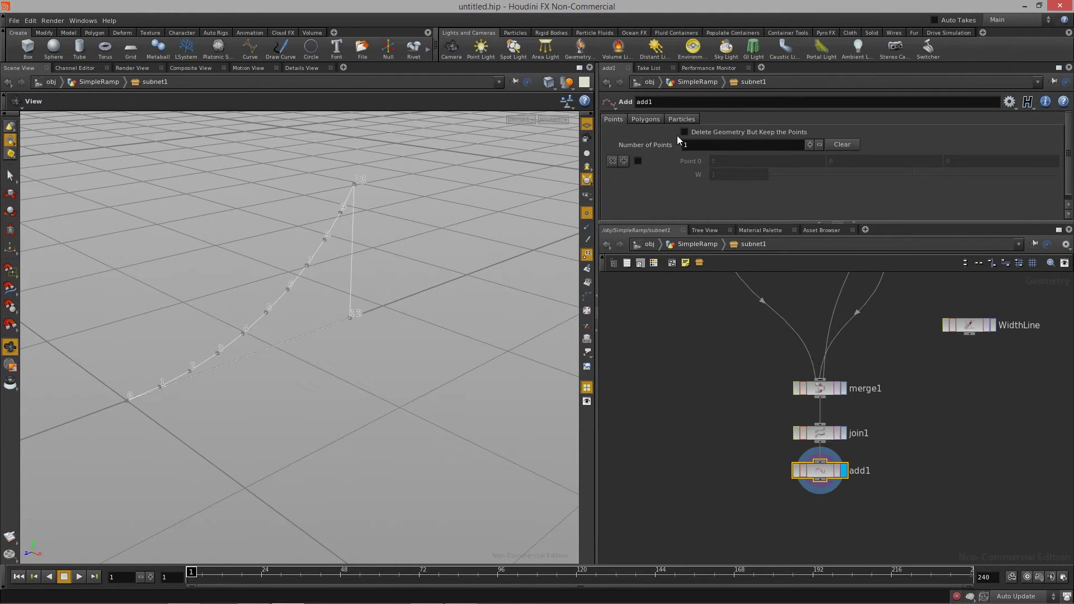
{"action": "left_click", "coordinate": [750, 132]}
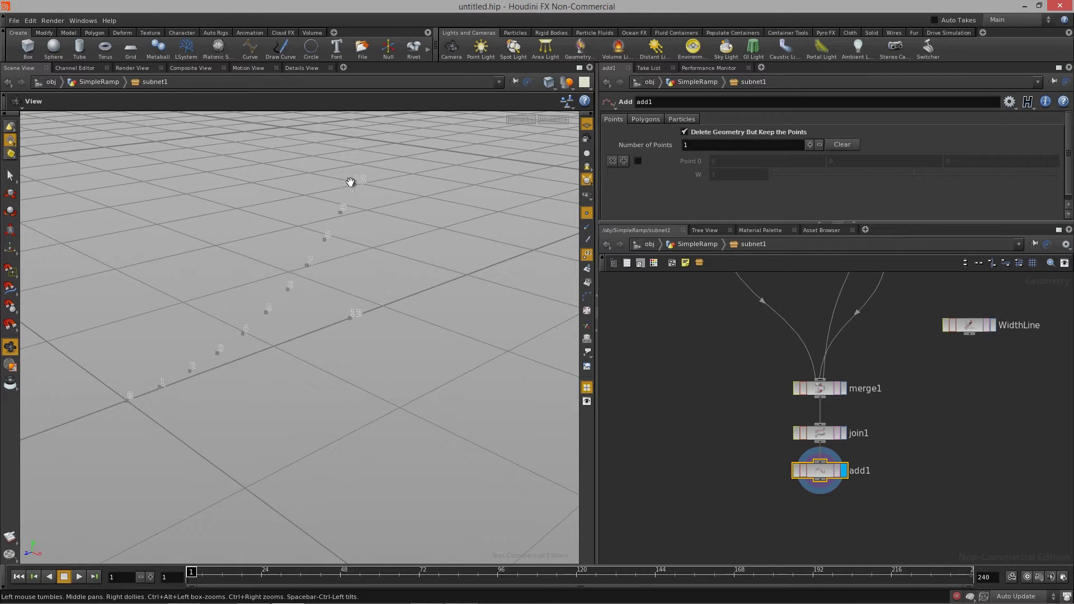
Set the Add node to build polygons By Group from All points, and make the resulting polygon Closed
{"action": "left_click", "coordinate": [646, 119]}
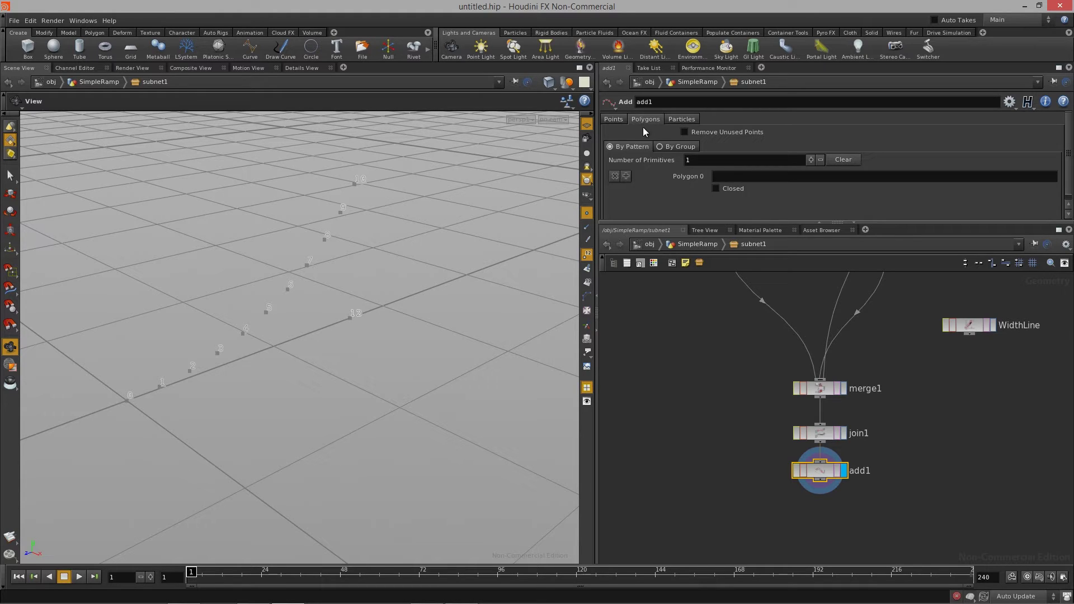
{"action": "left_click", "coordinate": [671, 147]}
{"action": "left_click_drag", "start_coordinate": [325, 313], "coordinate": [305, 316]}
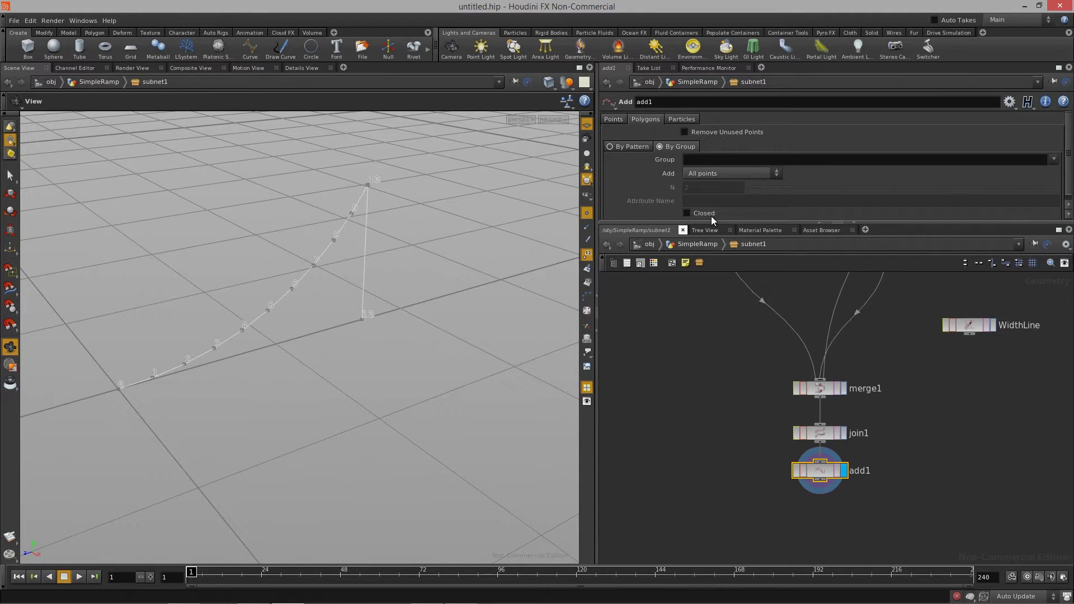
{"action": "scroll", "coordinate": [761, 186], "scroll_direction": "down", "scroll_amount": 1}
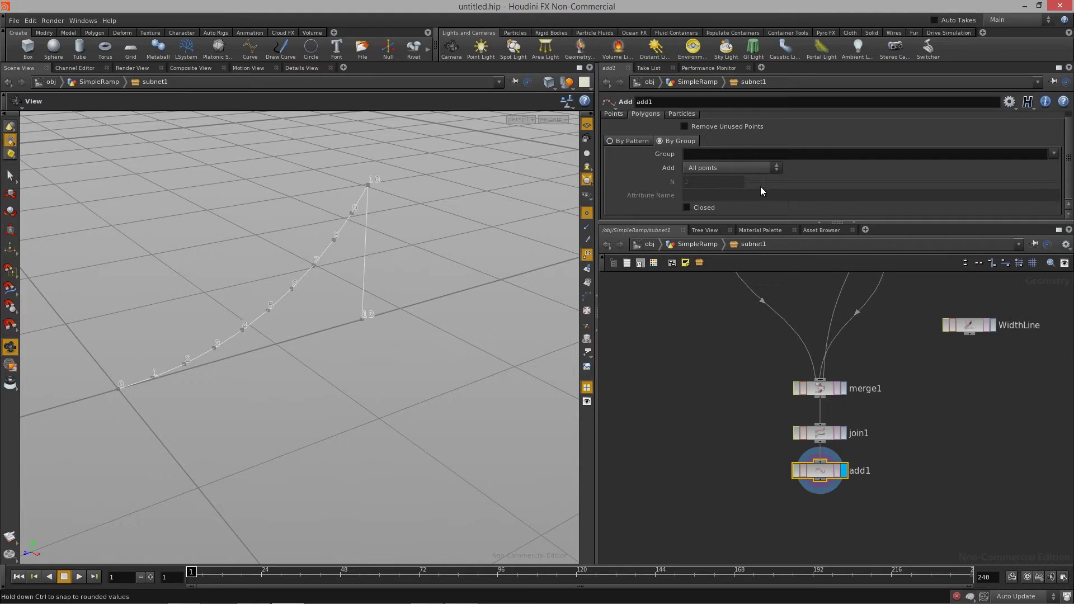
{"action": "left_click", "coordinate": [686, 207]}
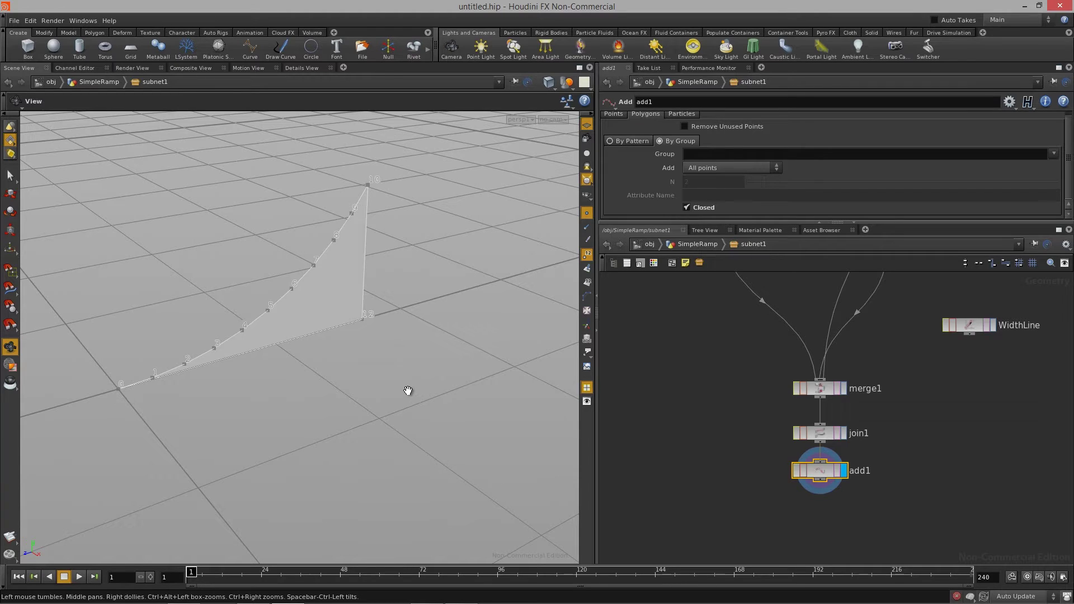
Append a Fuse node to add1 and display the consolidated ramp profile
{"action": "left_click_drag", "start_coordinate": [384, 364], "coordinate": [340, 388]}
{"action": "right_click_drag", "start_coordinate": [271, 340], "coordinate": [408, 374]}
{"action": "right_click_drag", "start_coordinate": [410, 337], "coordinate": [307, 341]}
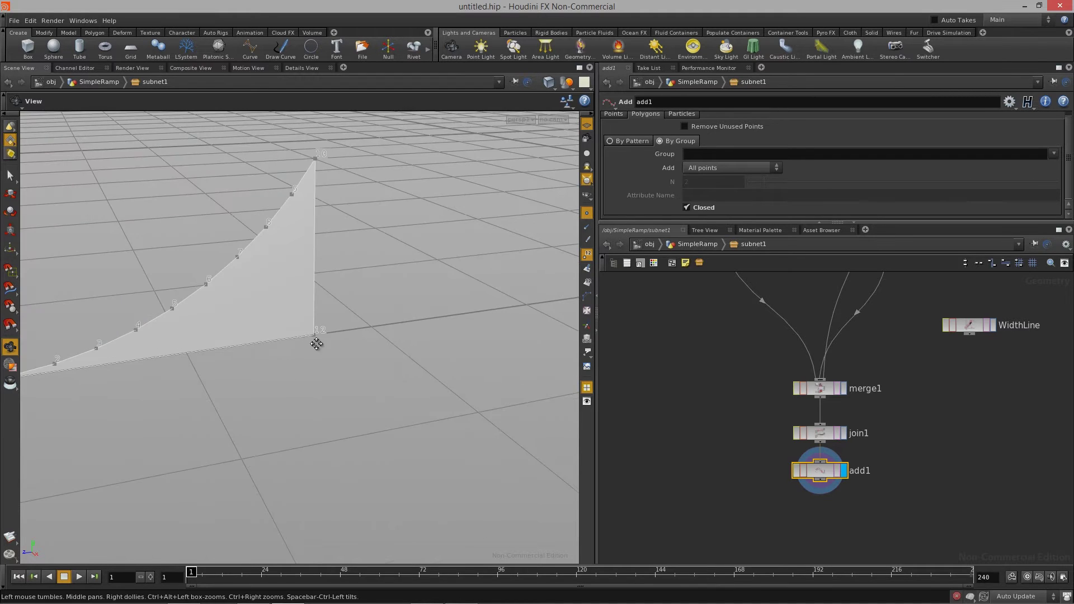
{"action": "left_click_drag", "start_coordinate": [308, 341], "coordinate": [364, 351]}
{"action": "middle_click_drag", "start_coordinate": [364, 351], "coordinate": [410, 352]}
{"action": "middle_click_drag", "start_coordinate": [803, 511], "coordinate": [802, 505]}
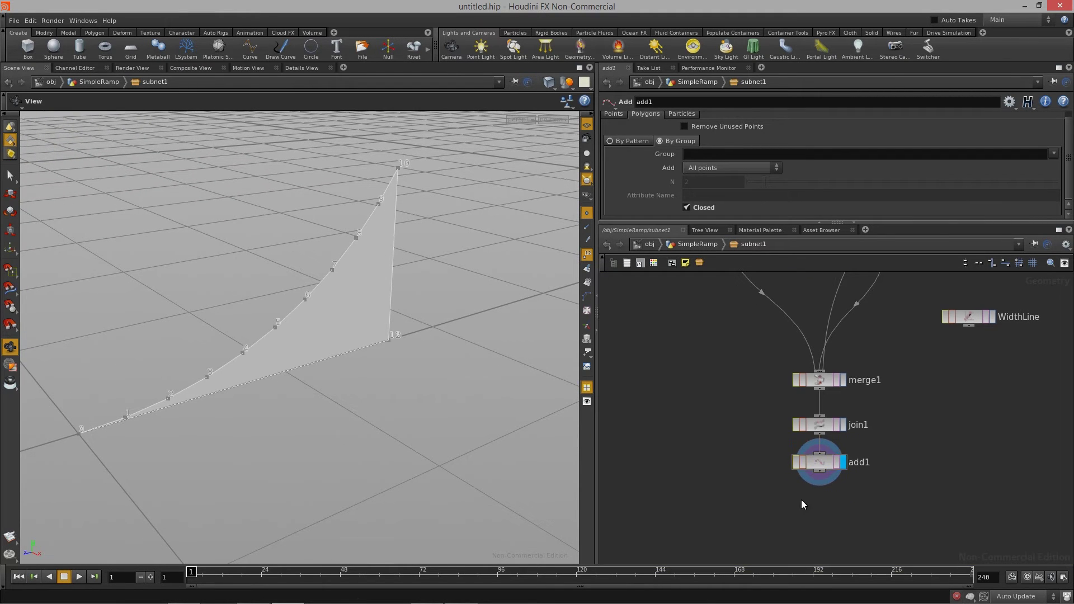
{"action": "key", "text": "Tab"}
{"action": "type", "text": "Fuse"}
{"action": "key", "text": "Return"}
{"action": "left_click", "coordinate": [813, 518]}
{"action": "left_click", "coordinate": [837, 517]}
{"action": "mouse_move", "coordinate": [818, 519]}
{"action": "left_mouse_down"}
{"action": "mouse_move", "coordinate": [827, 503]}
{"action": "mouse_move", "coordinate": [813, 502]}
{"action": "left_mouse_up"}
Move the WidthLine node down in the network so it sits beside fuse1
{"action": "right_click_drag", "start_coordinate": [344, 386], "coordinate": [328, 391]}
{"action": "left_click_drag", "start_coordinate": [328, 392], "coordinate": [354, 391]}
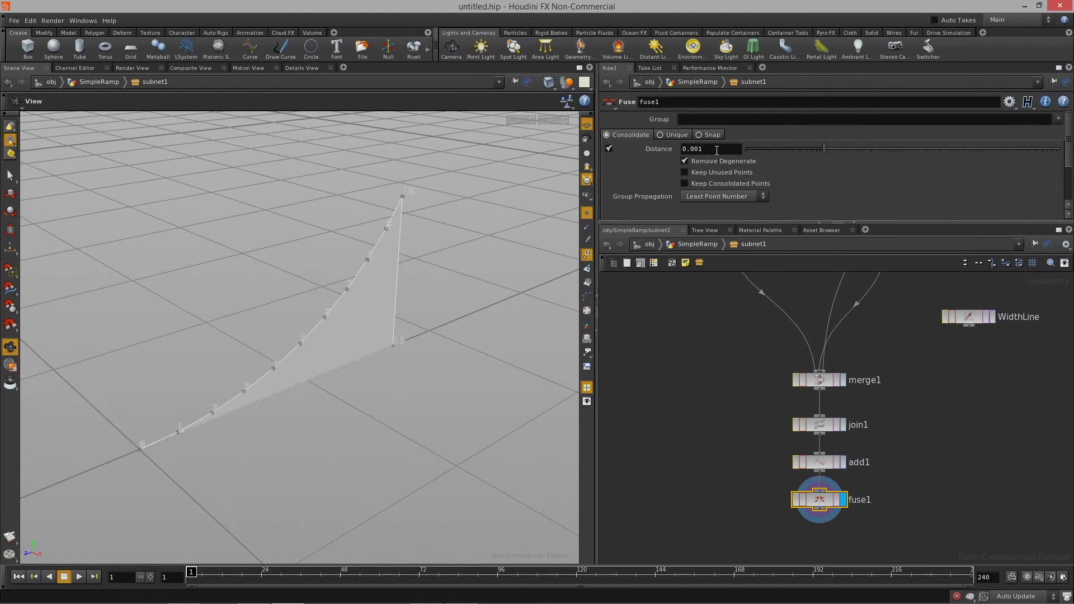
{"action": "left_click_drag", "start_coordinate": [463, 348], "coordinate": [428, 395]}
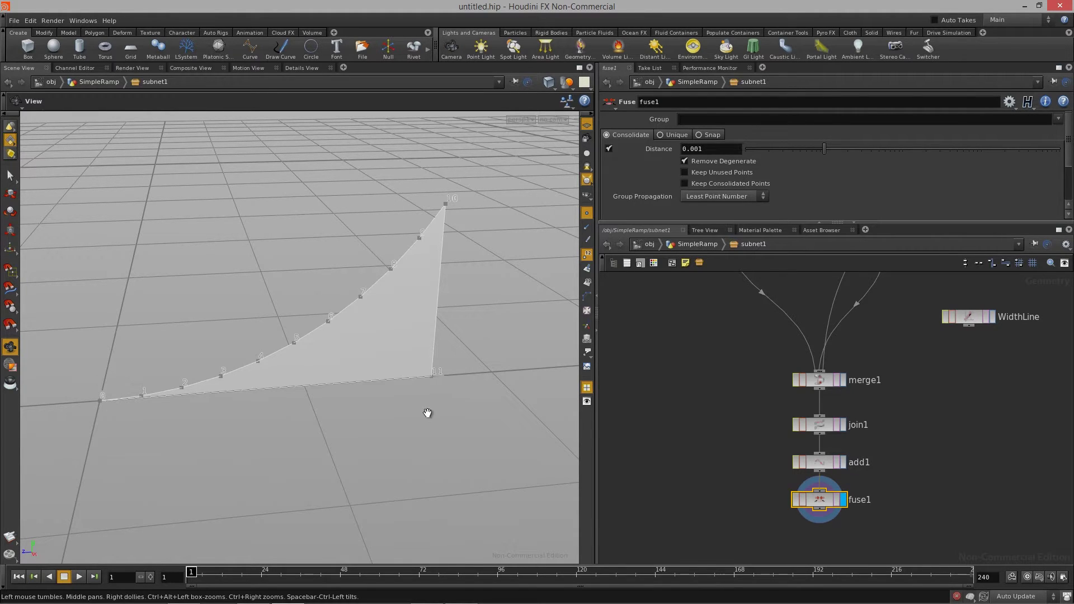
{"action": "right_click_drag", "start_coordinate": [451, 389], "coordinate": [300, 393]}
{"action": "left_click_drag", "start_coordinate": [300, 394], "coordinate": [374, 403]}
{"action": "middle_click_drag", "start_coordinate": [665, 405], "coordinate": [661, 403]}
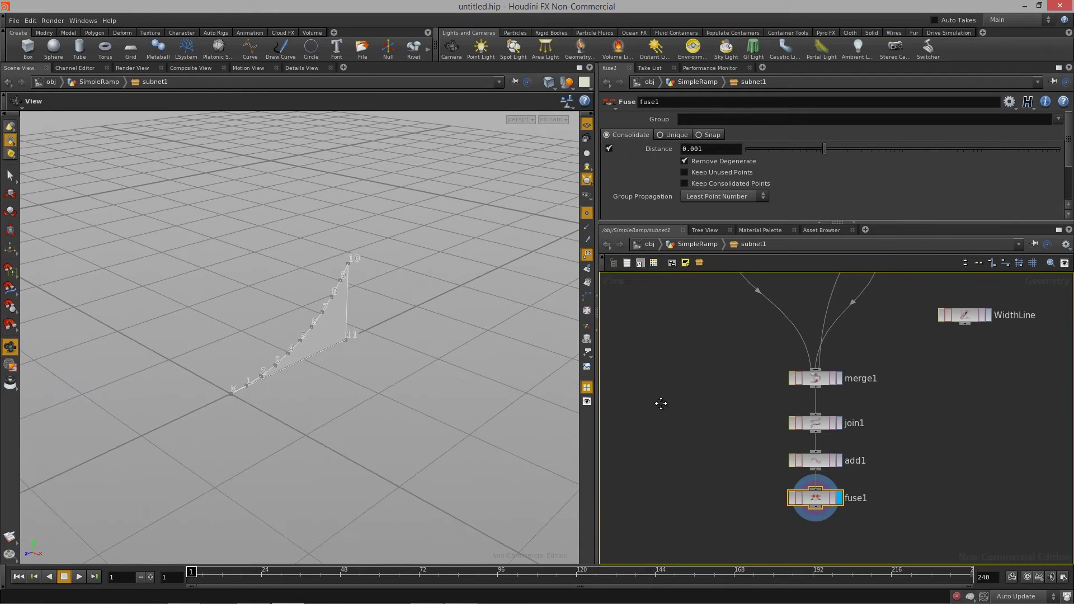
{"action": "scroll", "coordinate": [661, 404], "scroll_direction": "down", "scroll_amount": 2}
{"action": "left_click_drag", "start_coordinate": [833, 342], "coordinate": [823, 421]}
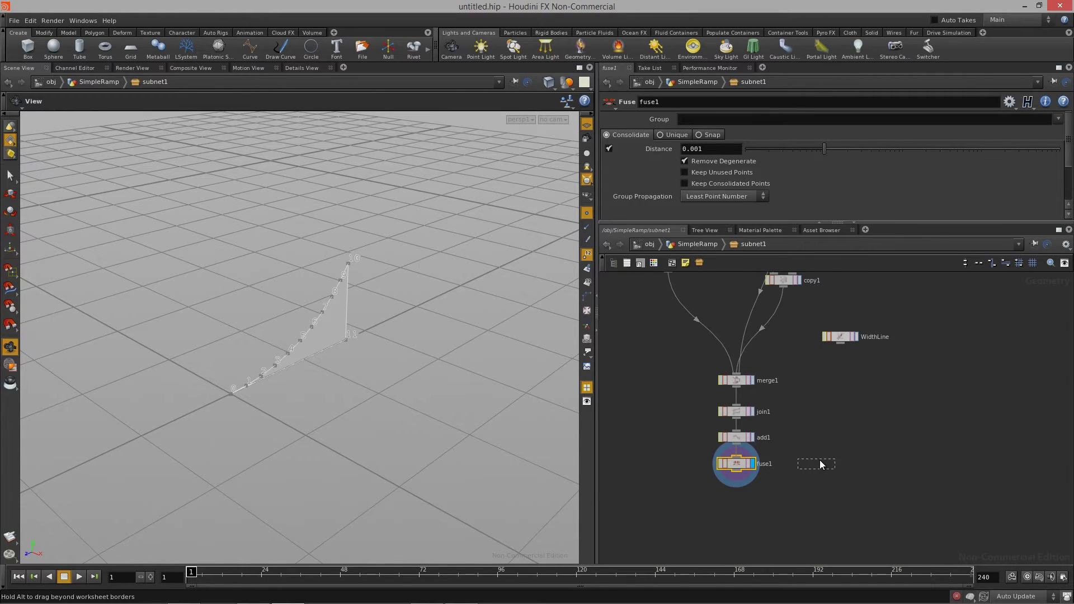
{"action": "left_click_drag", "start_coordinate": [821, 462], "coordinate": [820, 463]}
Place a second Copy node in the network below fuse1 and WidthLine
{"action": "left_click_drag", "start_coordinate": [367, 343], "coordinate": [285, 399]}
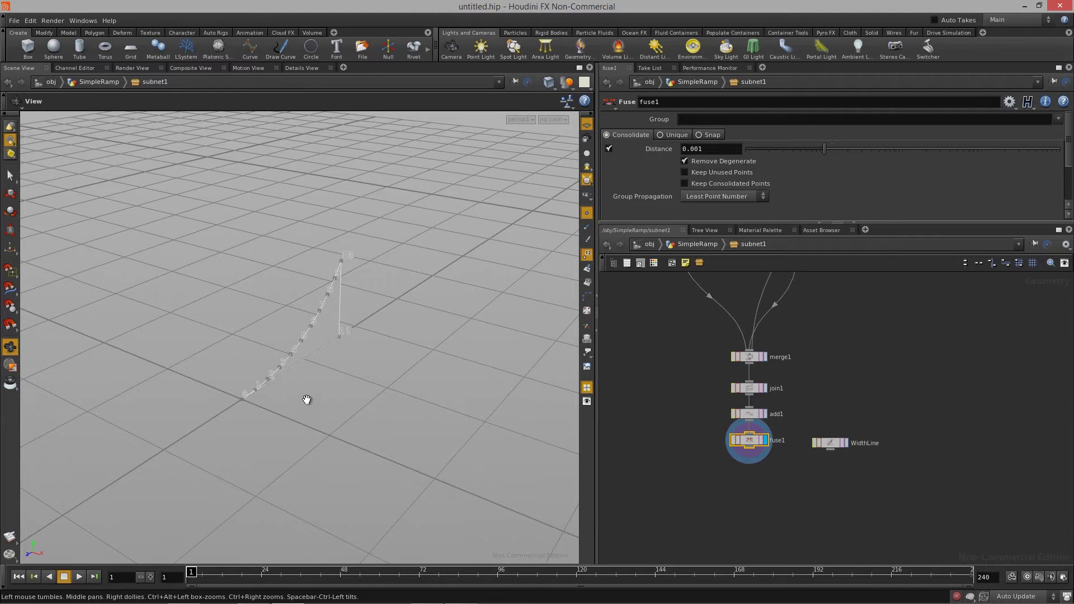
{"action": "middle_click_drag", "start_coordinate": [822, 391], "coordinate": [821, 347]}
{"action": "scroll", "coordinate": [820, 348], "scroll_direction": "up", "scroll_amount": 2}
{"action": "left_click_drag", "start_coordinate": [835, 407], "coordinate": [836, 404]}
{"action": "scroll", "coordinate": [792, 444], "scroll_direction": "up", "scroll_amount": 1}
{"action": "key", "text": "Tab"}
{"action": "type", "text": "copy"}
{"action": "left_click", "coordinate": [886, 307]}
{"action": "left_click", "coordinate": [790, 471]}
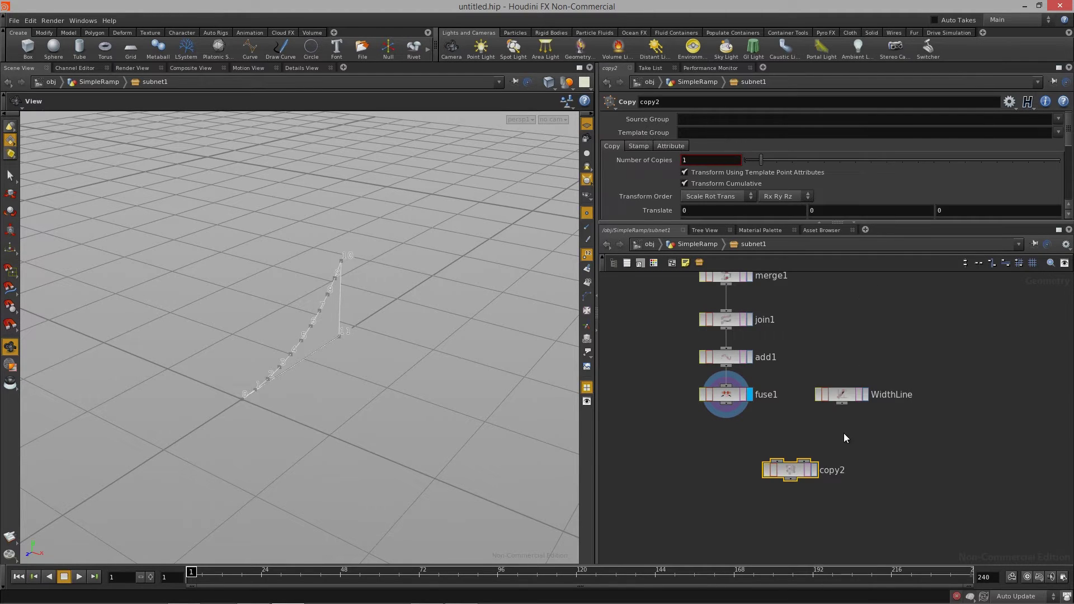
{"action": "scroll", "coordinate": [849, 423], "scroll_direction": "up", "scroll_amount": 1}
Connect fuse1 to copy2's source input and WidthLine to its template input, and display the copied profiles
{"action": "left_click", "coordinate": [868, 387]}
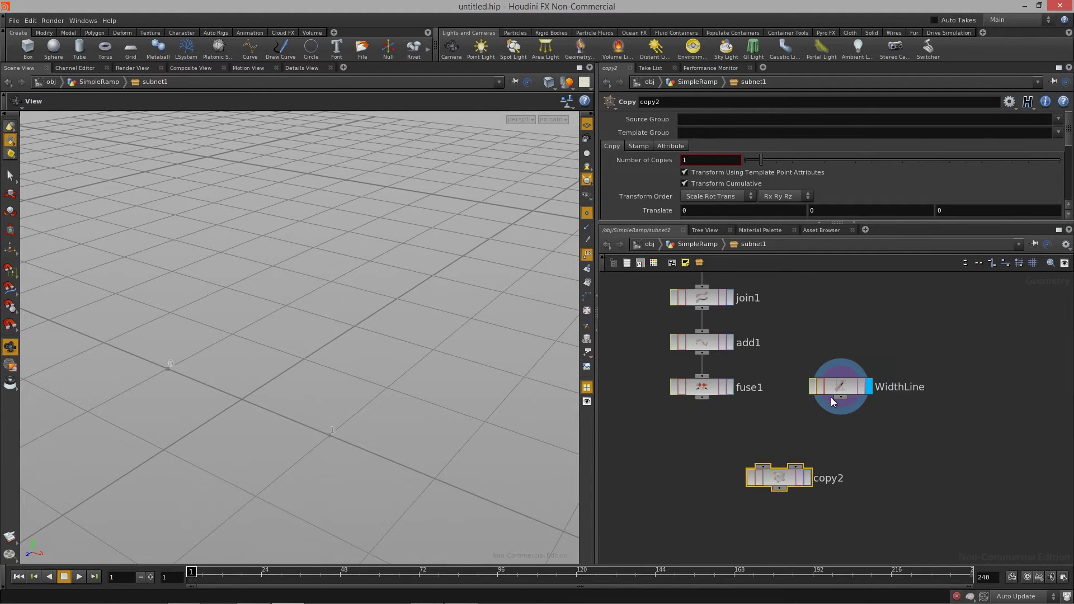
{"action": "middle_click_drag", "start_coordinate": [324, 427], "coordinate": [356, 422]}
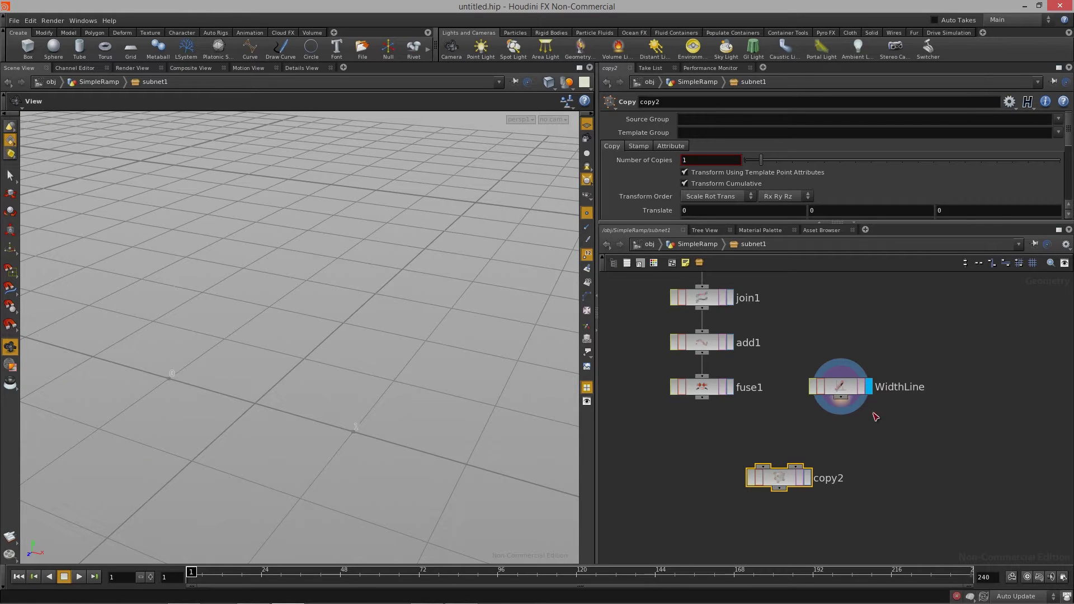
{"action": "left_click_drag", "start_coordinate": [841, 397], "coordinate": [808, 472]}
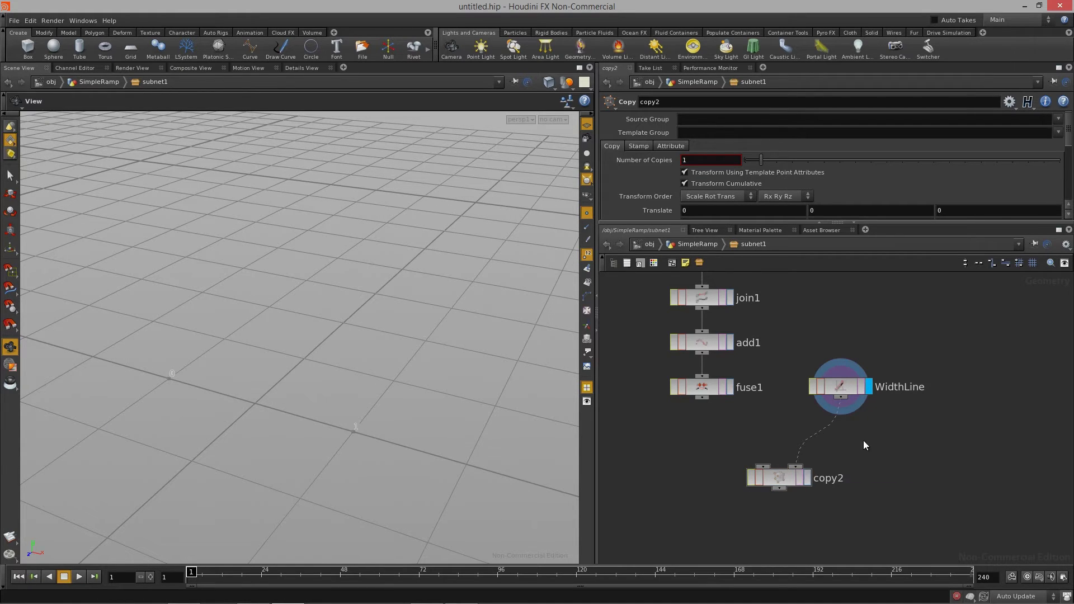
{"action": "middle_click_drag", "start_coordinate": [846, 446], "coordinate": [860, 437]}
{"action": "left_click", "coordinate": [745, 380]}
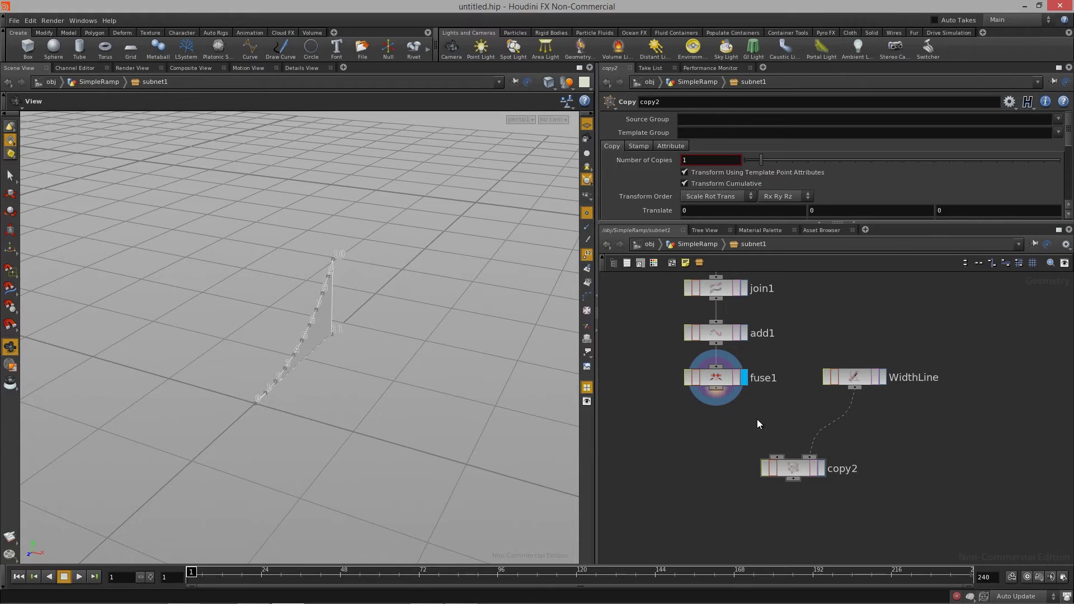
{"action": "left_click", "coordinate": [821, 468]}
{"action": "mouse_move", "coordinate": [369, 417]}
{"action": "left_mouse_down"}
{"action": "mouse_move", "coordinate": [224, 391]}
{"action": "mouse_move", "coordinate": [425, 391]}
{"action": "mouse_move", "coordinate": [422, 405]}
{"action": "mouse_move", "coordinate": [209, 409]}
{"action": "mouse_move", "coordinate": [287, 396]}
{"action": "mouse_move", "coordinate": [317, 408]}
{"action": "mouse_move", "coordinate": [264, 413]}
{"action": "mouse_move", "coordinate": [338, 405]}
{"action": "mouse_move", "coordinate": [227, 420]}
{"action": "mouse_move", "coordinate": [238, 444]}
{"action": "mouse_move", "coordinate": [266, 444]}
{"action": "mouse_move", "coordinate": [242, 427]}
{"action": "mouse_move", "coordinate": [281, 440]}
{"action": "mouse_move", "coordinate": [235, 429]}
{"action": "mouse_move", "coordinate": [314, 436]}
{"action": "left_mouse_up"}
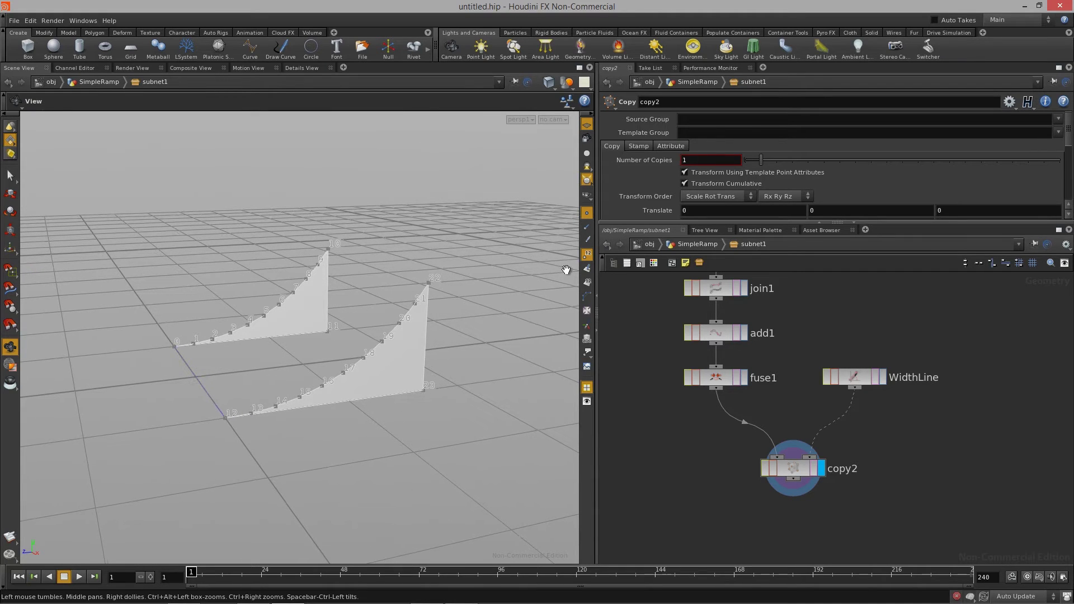
Hide the point numbers and examine the two ramp profiles from several angles
{"action": "left_click", "coordinate": [588, 258]}
{"action": "left_click_drag", "start_coordinate": [184, 358], "coordinate": [455, 338]}
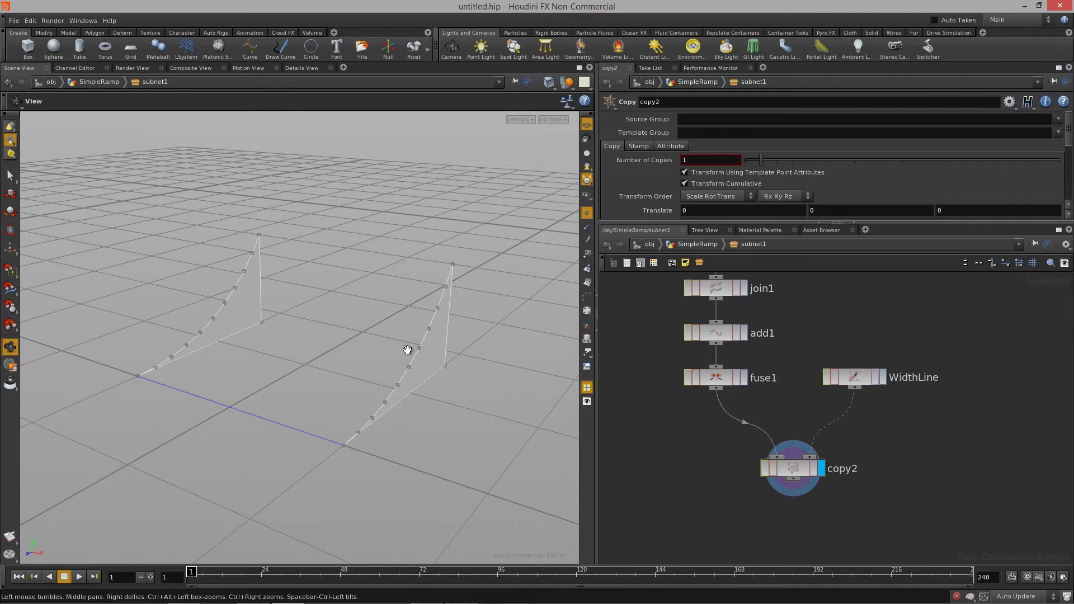
{"action": "left_click_drag", "start_coordinate": [327, 374], "coordinate": [229, 310]}
{"action": "left_click_drag", "start_coordinate": [466, 360], "coordinate": [246, 324]}
{"action": "left_click_drag", "start_coordinate": [359, 383], "coordinate": [236, 378]}
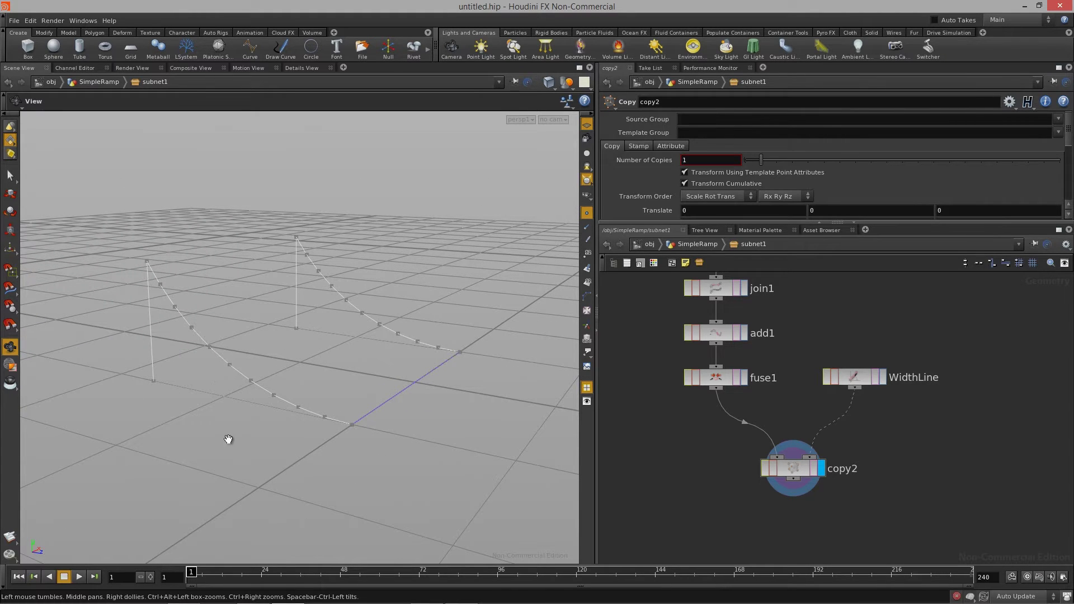
{"action": "left_click_drag", "start_coordinate": [279, 357], "coordinate": [440, 342]}
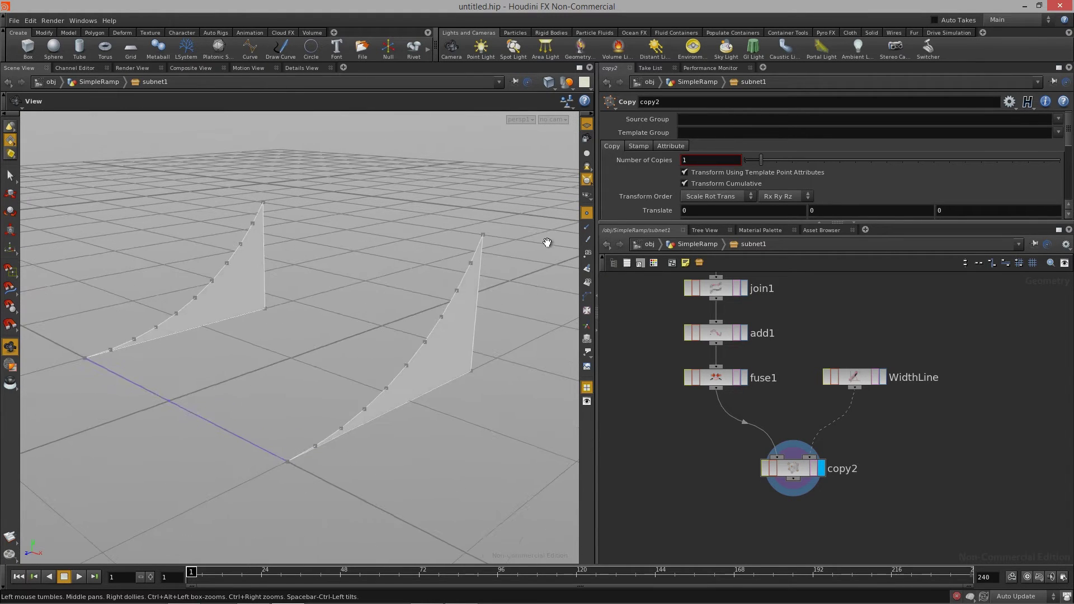
Toggle the point numbers on and off, turn on primitive numbers and inspect the numbering of the two profile faces
{"action": "left_click", "coordinate": [589, 257]}
{"action": "left_click", "coordinate": [589, 257]}
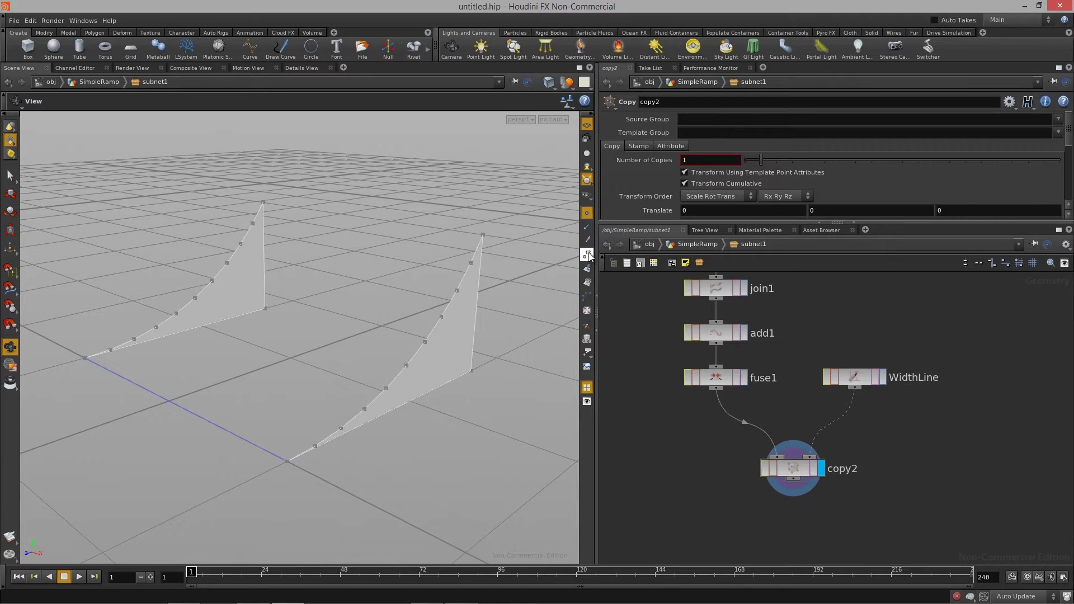
{"action": "left_click", "coordinate": [587, 285]}
{"action": "middle_click_drag", "start_coordinate": [547, 316], "coordinate": [539, 318]}
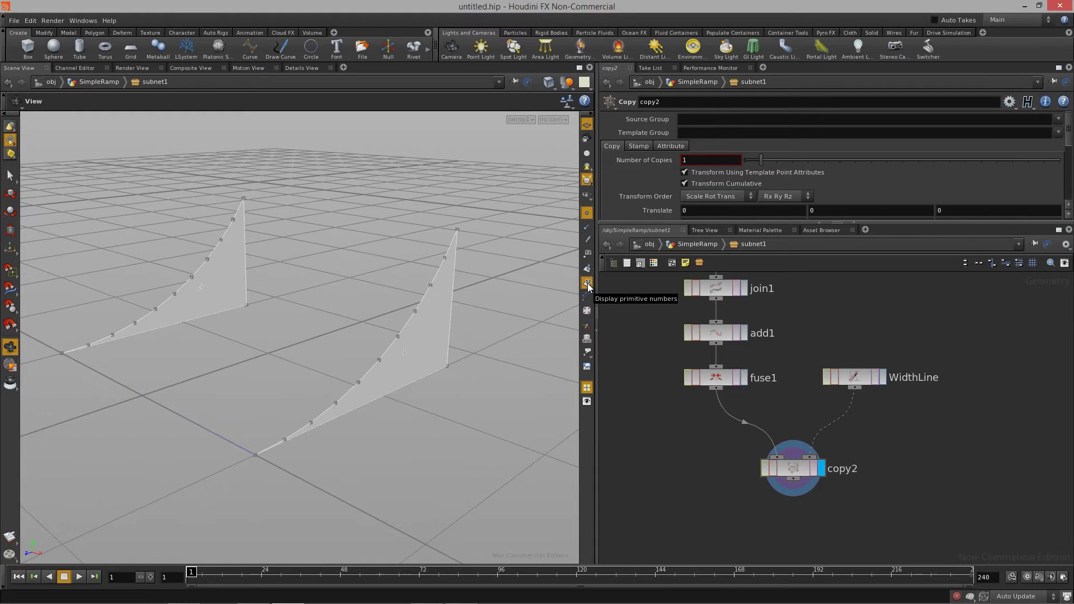
{"action": "left_click_drag", "start_coordinate": [389, 388], "coordinate": [295, 353]}
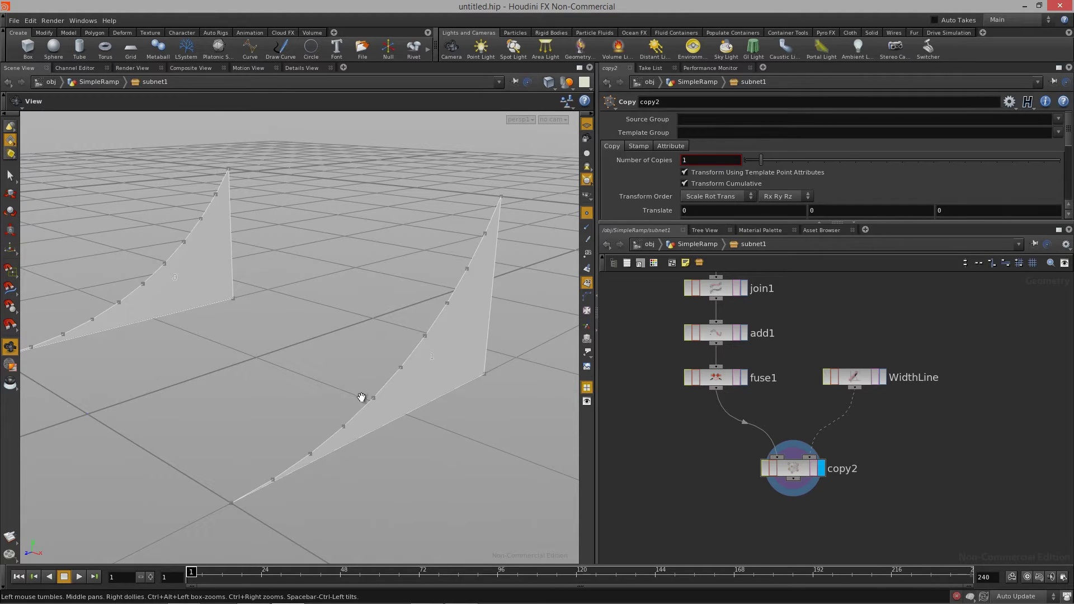
{"action": "right_click_drag", "start_coordinate": [376, 387], "coordinate": [295, 388]}
{"action": "left_click_drag", "start_coordinate": [294, 387], "coordinate": [356, 397]}
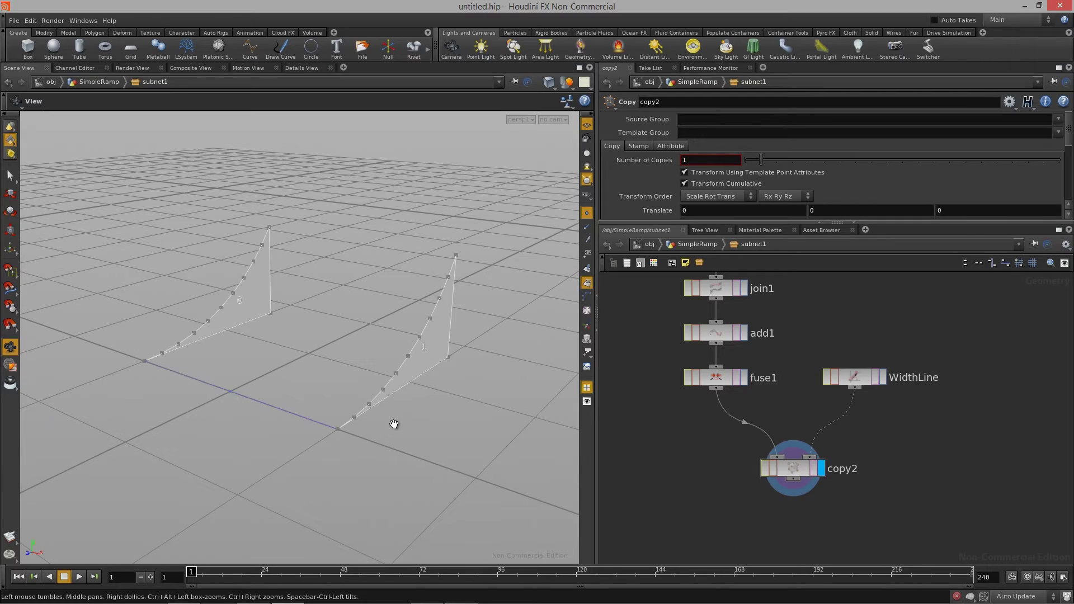
Review the node chain from LengthLine and HeightLine down to copy2 and examine the two copied ramp profiles
{"action": "scroll", "coordinate": [843, 311], "scroll_direction": "down", "scroll_amount": 3}
{"action": "middle_click_drag", "start_coordinate": [844, 311], "coordinate": [832, 403]}
{"action": "middle_click_drag", "start_coordinate": [765, 305], "coordinate": [814, 402]}
{"action": "scroll", "coordinate": [879, 368], "scroll_direction": "up", "scroll_amount": 4}
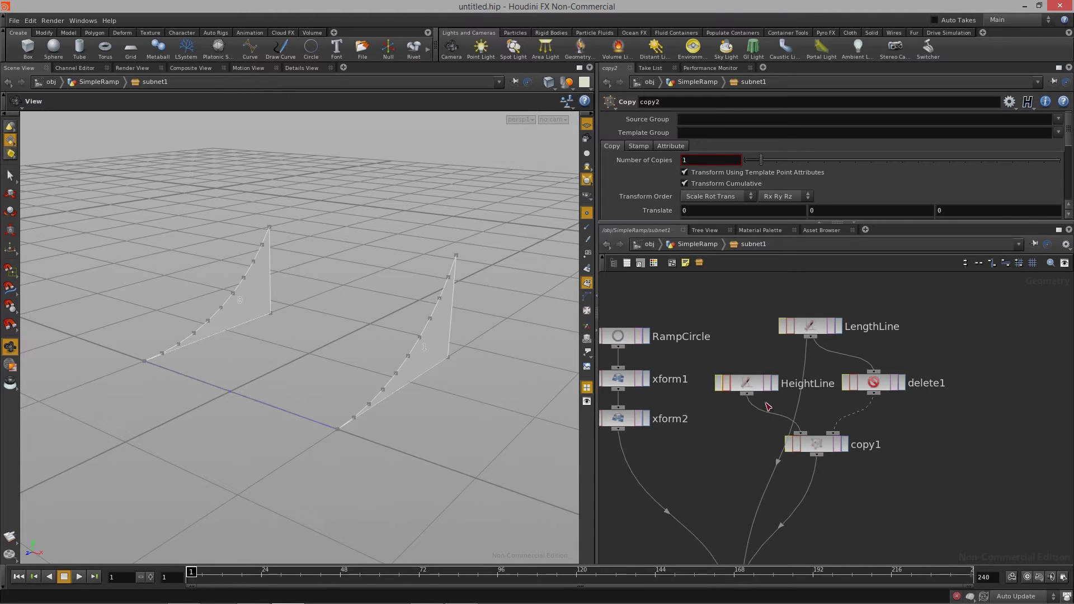
{"action": "middle_click_drag", "start_coordinate": [866, 498], "coordinate": [865, 373]}
{"action": "middle_click_drag", "start_coordinate": [871, 436], "coordinate": [897, 221]}
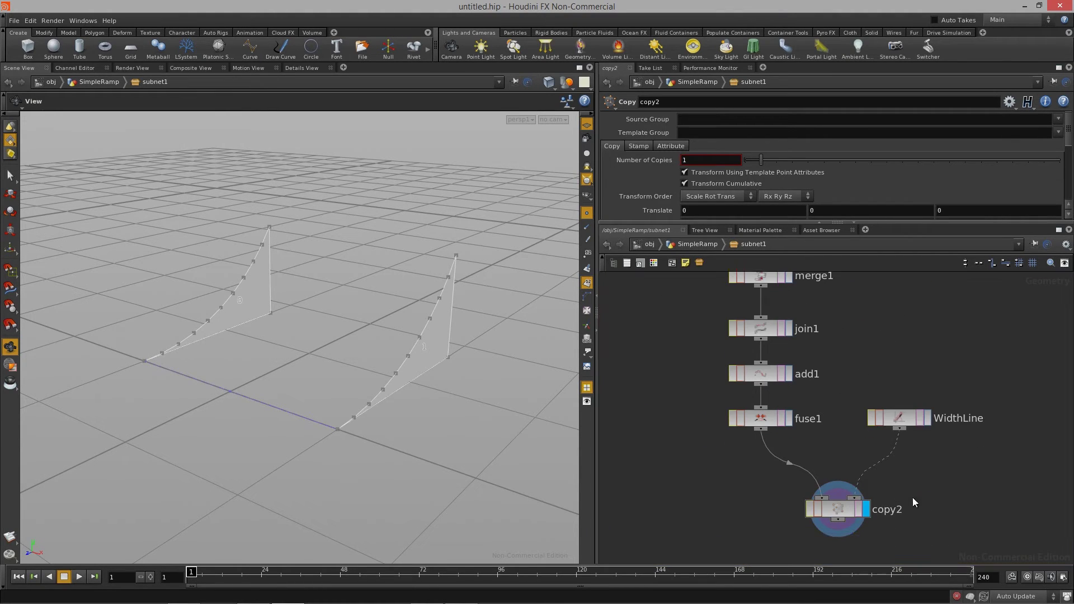
{"action": "middle_click_drag", "start_coordinate": [904, 495], "coordinate": [889, 424]}
{"action": "left_click_drag", "start_coordinate": [837, 441], "coordinate": [828, 434]}
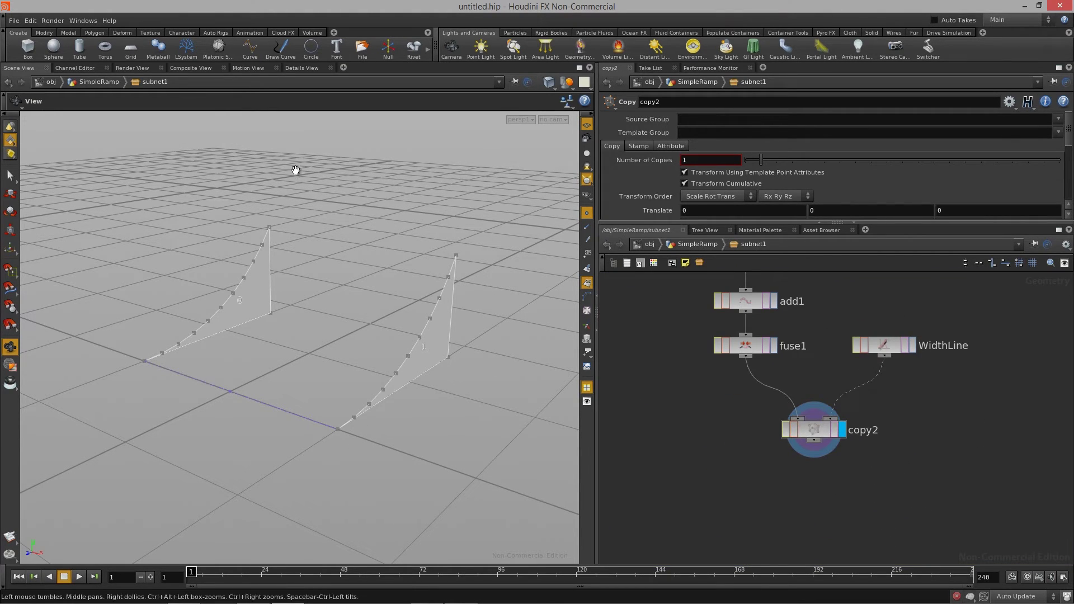
{"action": "left_click_drag", "start_coordinate": [260, 338], "coordinate": [251, 389]}
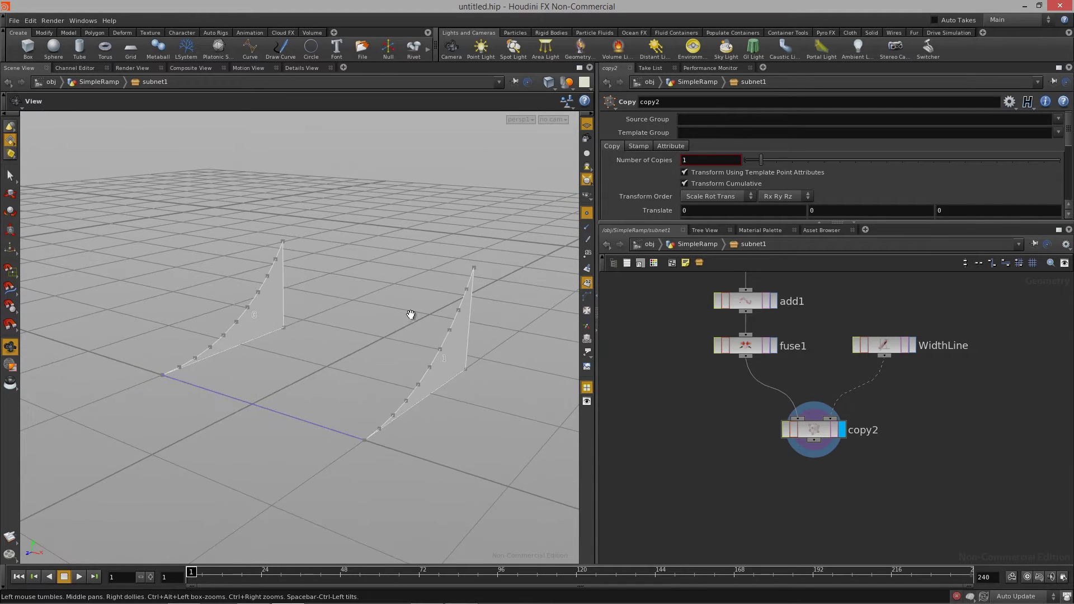
{"action": "left_click_drag", "start_coordinate": [383, 427], "coordinate": [389, 336]}
Add a Delete node below copy2, connect it to copy2's output and display it
{"action": "middle_click_drag", "start_coordinate": [766, 475], "coordinate": [763, 468]}
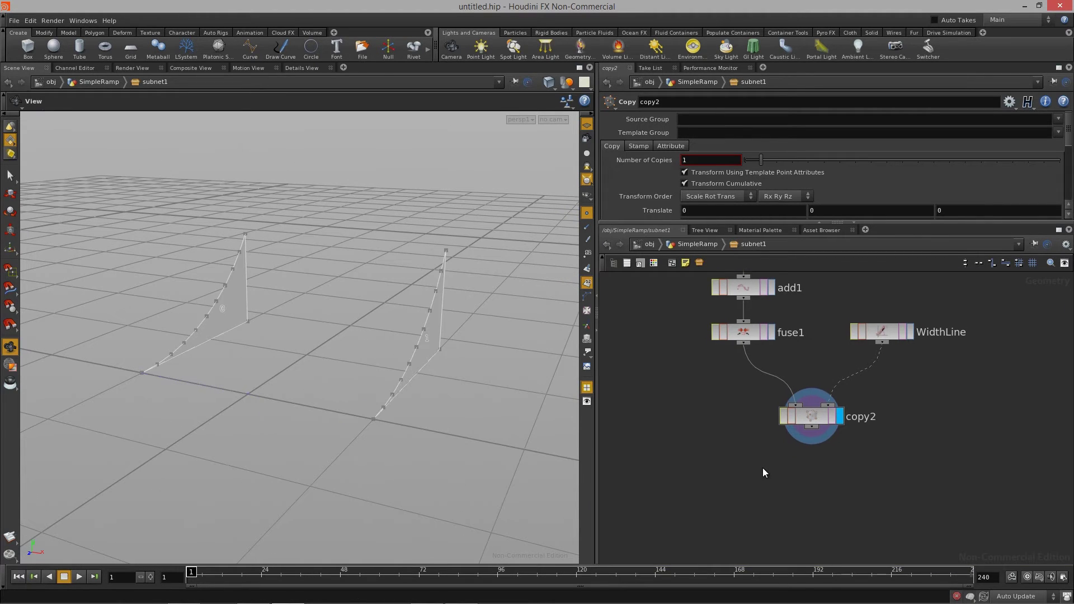
{"action": "key", "text": "Tab"}
{"action": "type", "text": "delete"}
{"action": "key", "text": "Return"}
{"action": "left_click", "coordinate": [780, 472]}
{"action": "left_click_drag", "start_coordinate": [803, 434], "coordinate": [770, 478]}
{"action": "left_click", "coordinate": [796, 477]}
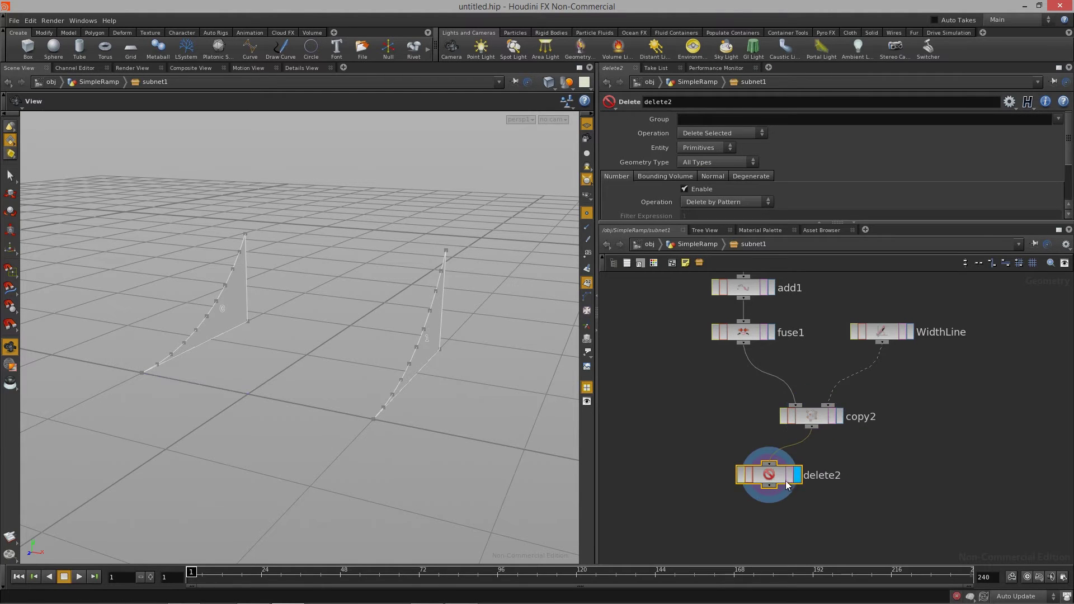
Set delete2's pattern to 1 to remove the second profile face, and check which way the remaining face points
{"action": "mouse_move", "coordinate": [430, 347]}
{"action": "left_mouse_down"}
{"action": "mouse_move", "coordinate": [402, 384]}
{"action": "mouse_move", "coordinate": [425, 355]}
{"action": "left_mouse_up"}
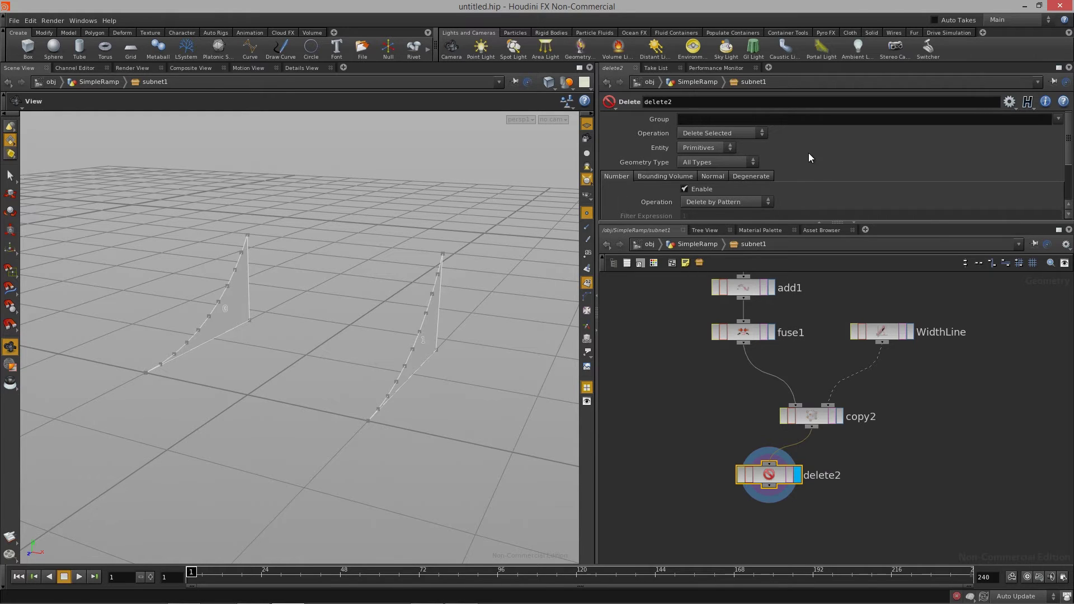
{"action": "scroll", "coordinate": [723, 202], "scroll_direction": "down", "scroll_amount": 2}
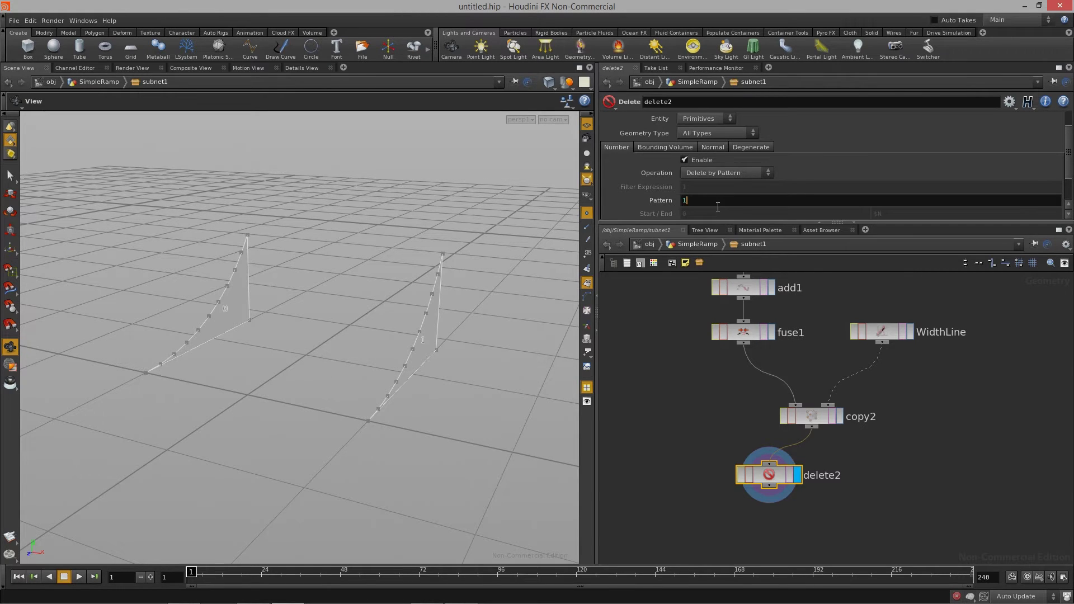
{"action": "key", "text": "Return"}
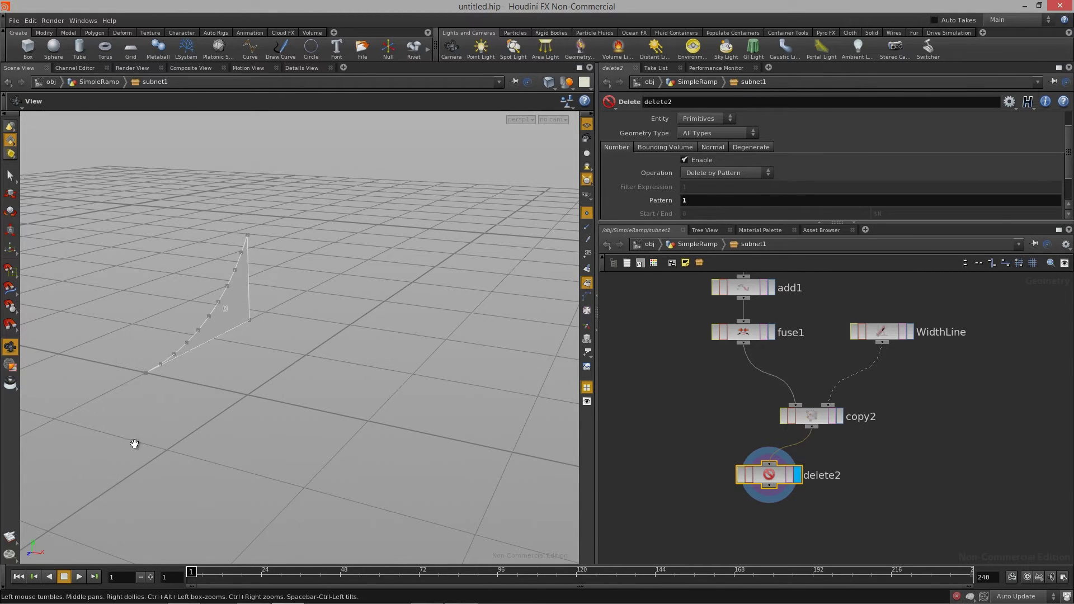
{"action": "left_click_drag", "start_coordinate": [392, 358], "coordinate": [332, 350]}
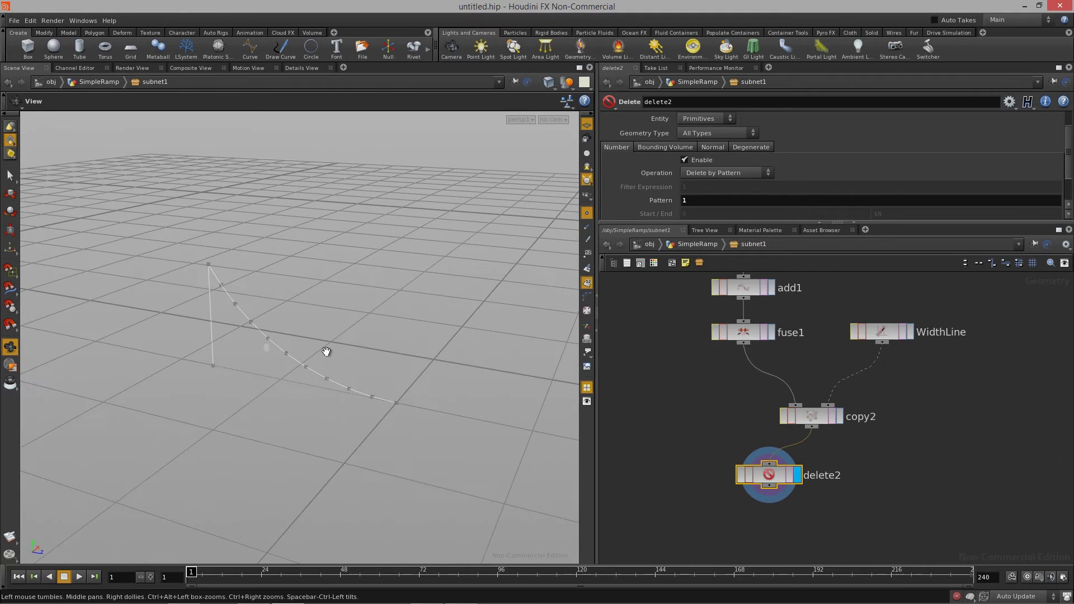
{"action": "left_click_drag", "start_coordinate": [331, 410], "coordinate": [302, 398]}
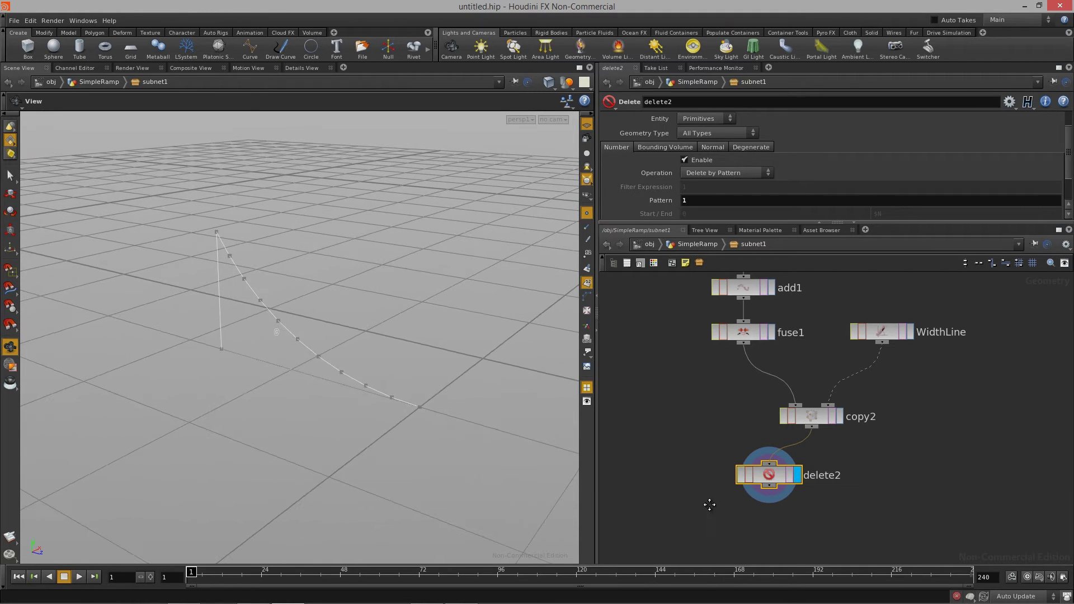
Add a Reverse node directly below delete2, wired to its output, and display the flipped profile face
{"action": "middle_click_drag", "start_coordinate": [710, 505], "coordinate": [696, 471]}
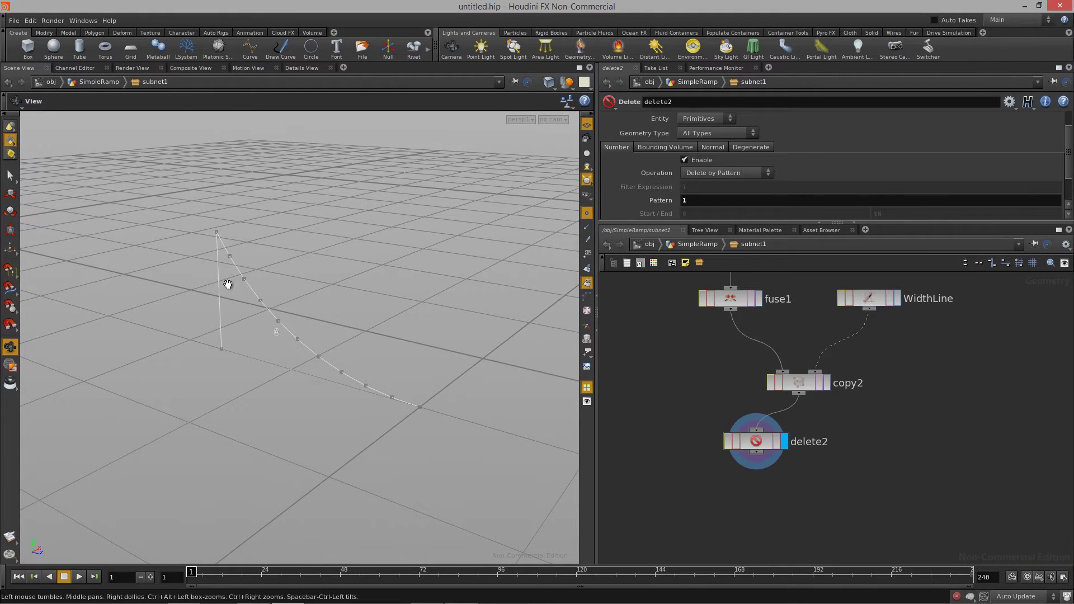
{"action": "key", "text": "Tab"}
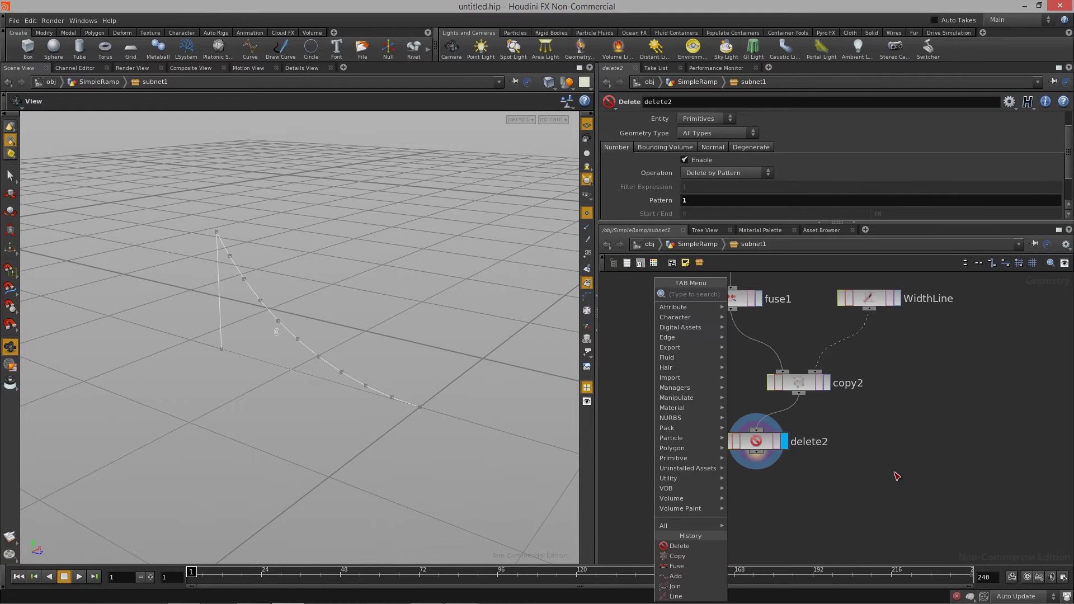
{"action": "key", "text": "Return"}
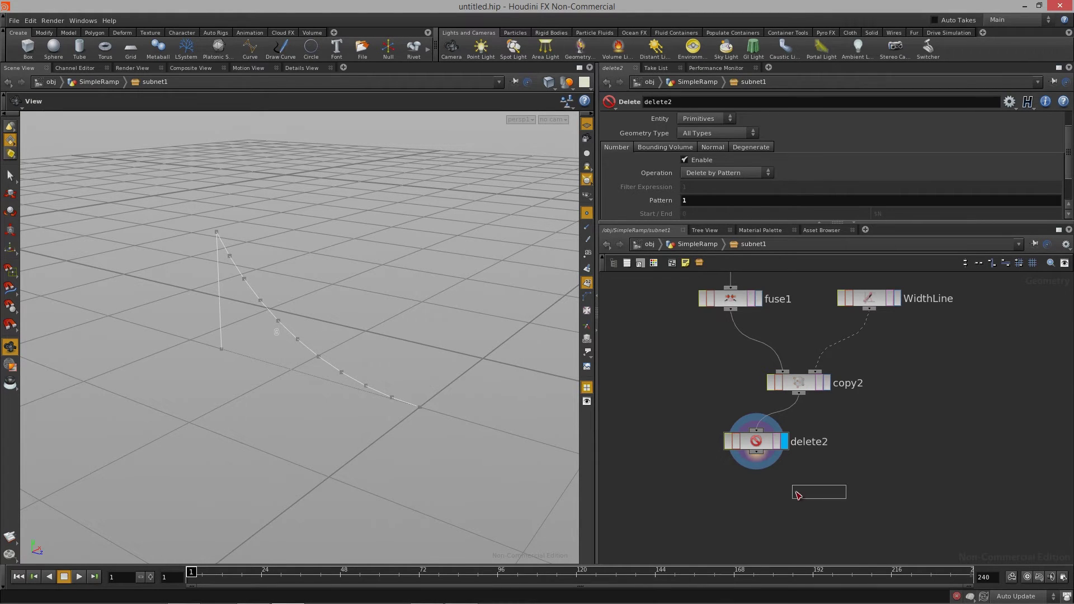
{"action": "left_click", "coordinate": [757, 503]}
{"action": "left_click_drag", "start_coordinate": [762, 498], "coordinate": [763, 479]}
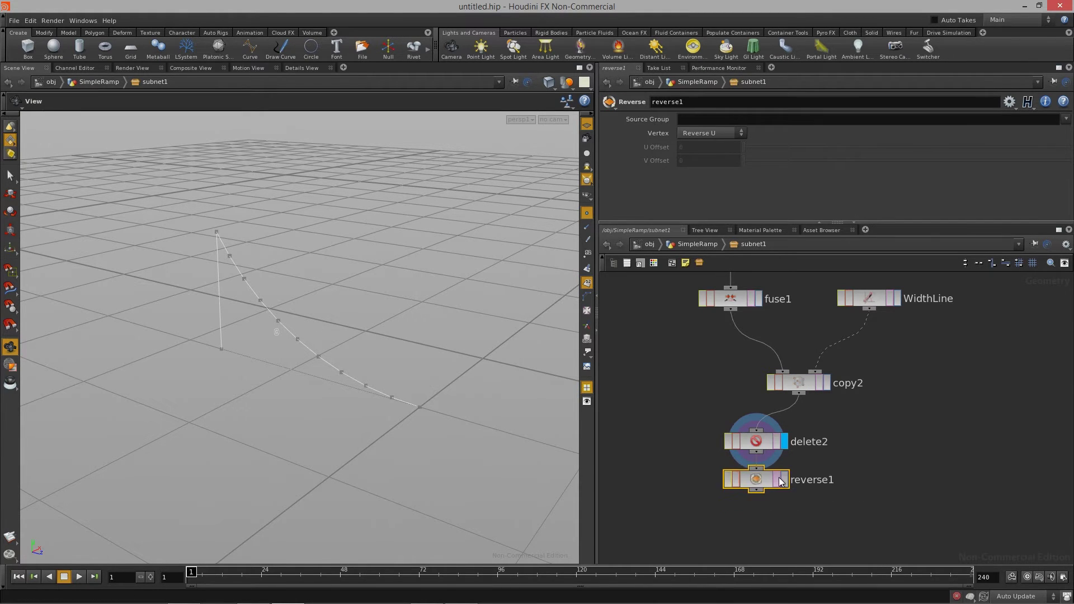
{"action": "left_click", "coordinate": [783, 480]}
{"action": "mouse_move", "coordinate": [407, 386]}
{"action": "left_mouse_down"}
{"action": "mouse_move", "coordinate": [208, 396]}
{"action": "mouse_move", "coordinate": [371, 391]}
{"action": "mouse_move", "coordinate": [350, 388]}
{"action": "mouse_move", "coordinate": [362, 403]}
{"action": "mouse_move", "coordinate": [305, 395]}
{"action": "mouse_move", "coordinate": [364, 379]}
{"action": "mouse_move", "coordinate": [264, 372]}
{"action": "mouse_move", "coordinate": [367, 360]}
{"action": "mouse_move", "coordinate": [349, 369]}
{"action": "left_mouse_up"}
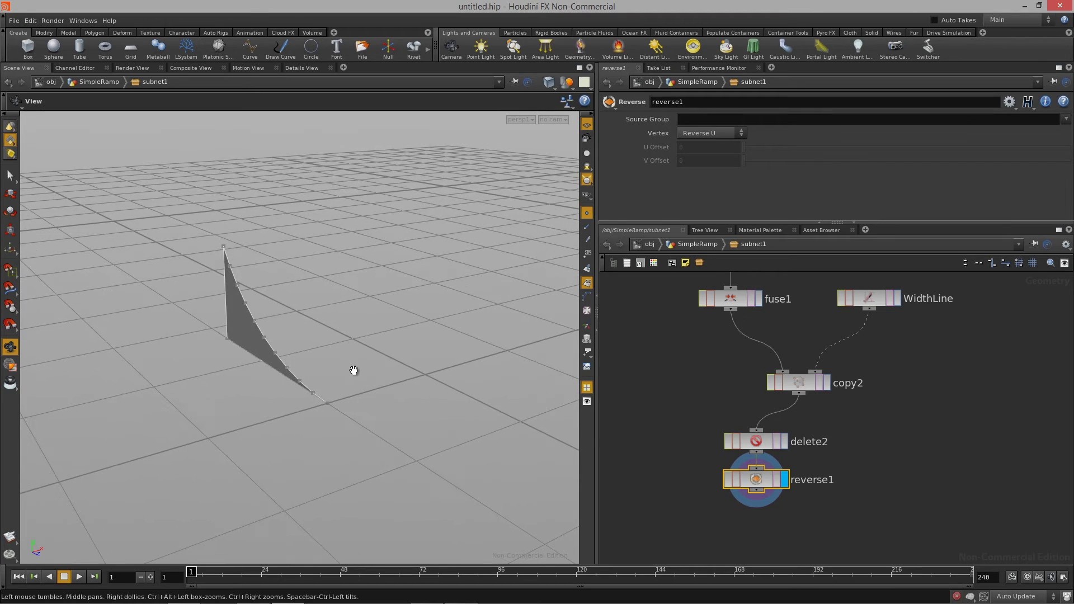
Duplicate delete2, place the copy beside it as a second branch from copy2 and display it
{"action": "middle_click_drag", "start_coordinate": [910, 465], "coordinate": [907, 450]}
{"action": "left_click", "coordinate": [754, 432]}
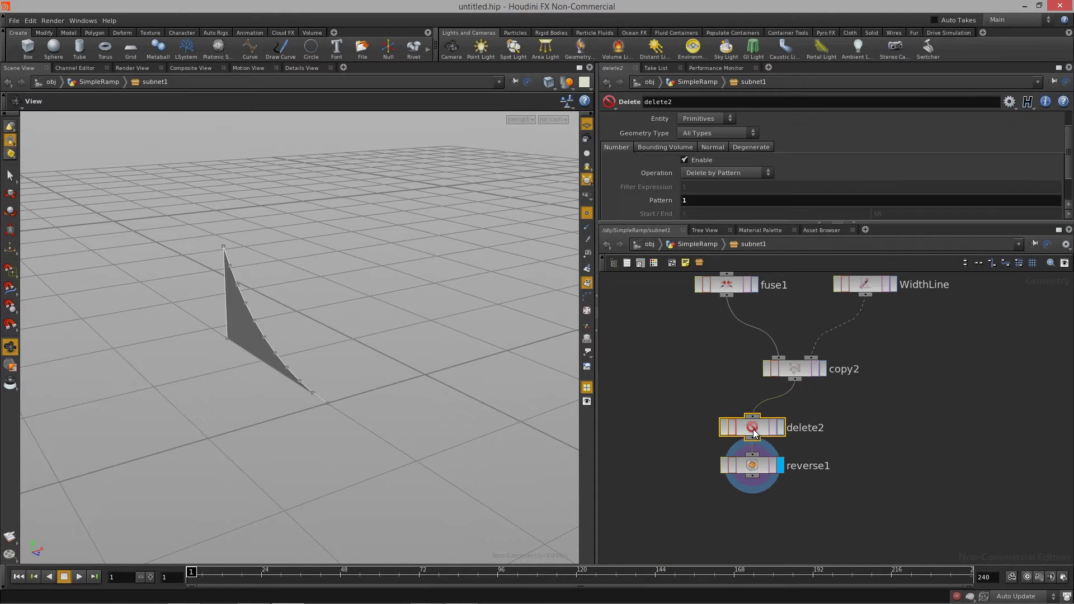
{"action": "key", "text": "ctrl+v"}
{"action": "left_click_drag", "start_coordinate": [821, 466], "coordinate": [851, 428]}
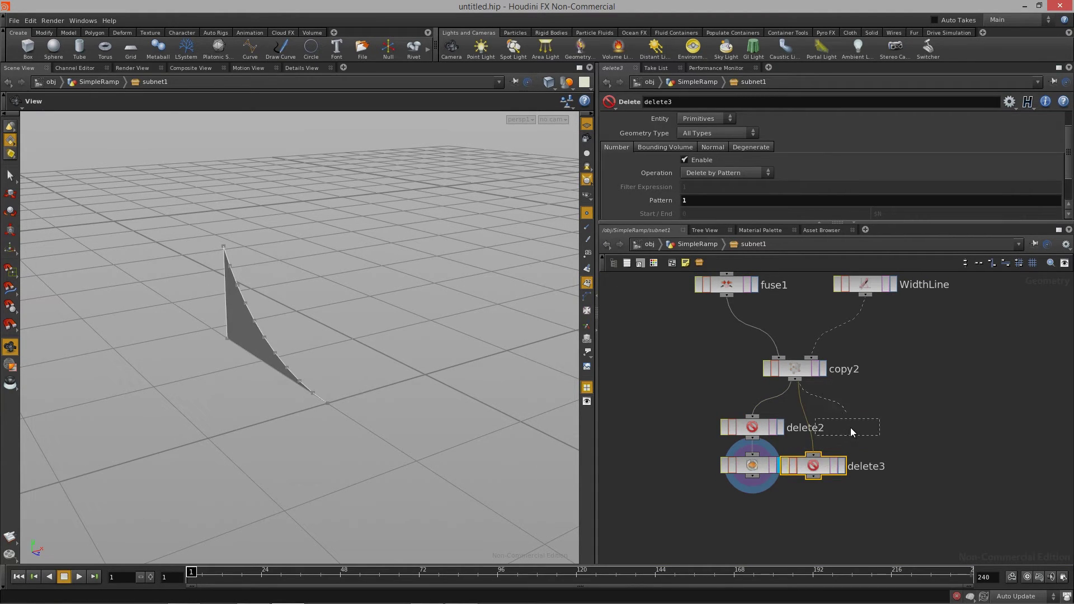
{"action": "left_click", "coordinate": [876, 428]}
{"action": "left_click_drag", "start_coordinate": [358, 364], "coordinate": [246, 289]}
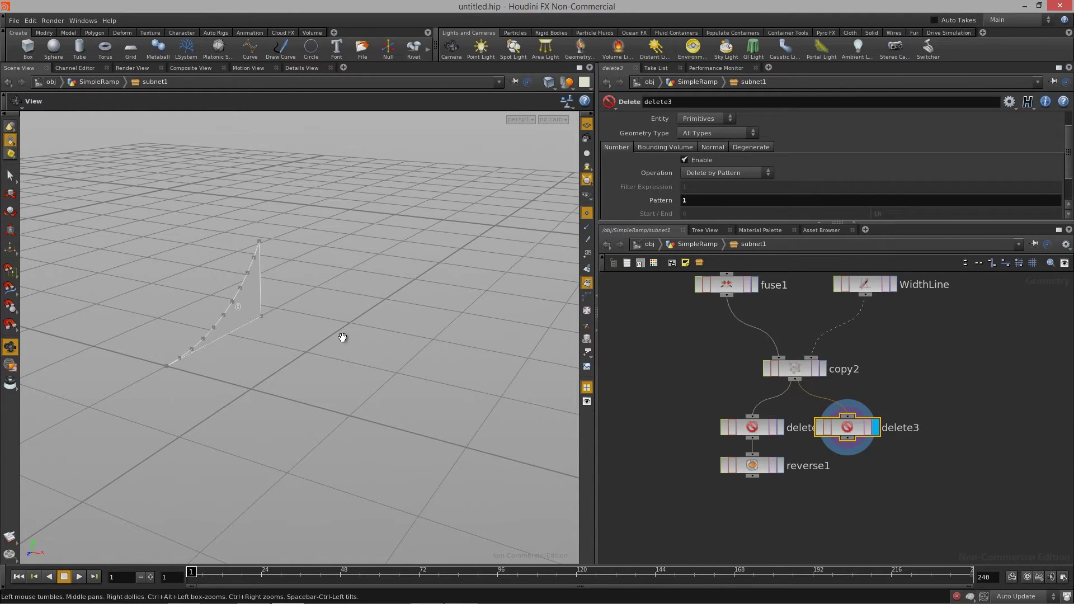
Set delete3's operation to Delete Non-Selected so that only profile face 1 is kept
{"action": "scroll", "coordinate": [796, 214], "scroll_direction": "up", "scroll_amount": 1}
{"action": "left_click", "coordinate": [736, 134]}
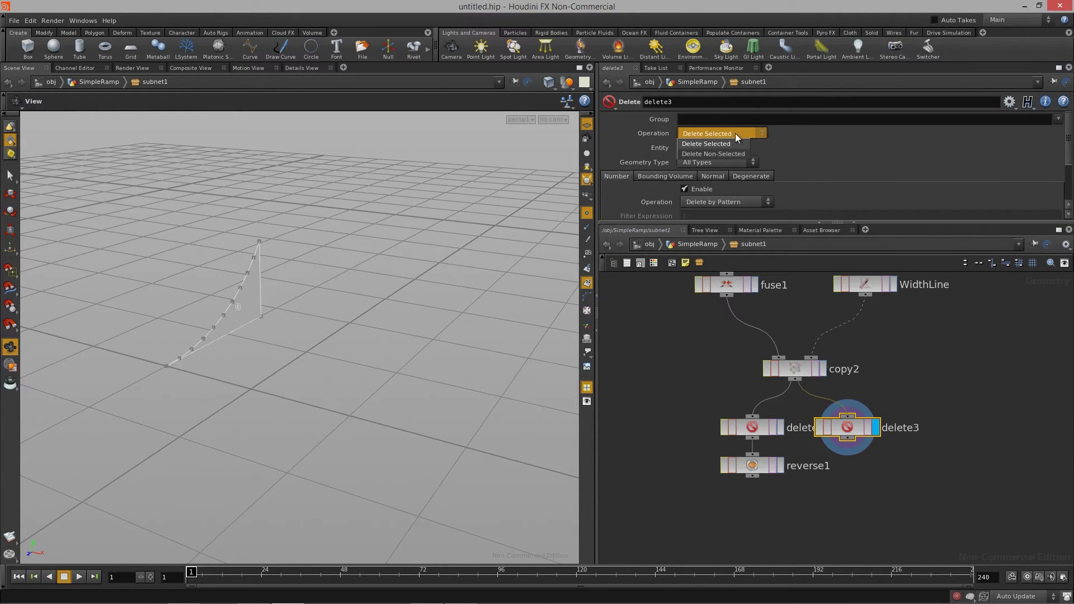
{"action": "left_click", "coordinate": [734, 154]}
{"action": "left_click_drag", "start_coordinate": [386, 367], "coordinate": [274, 342]}
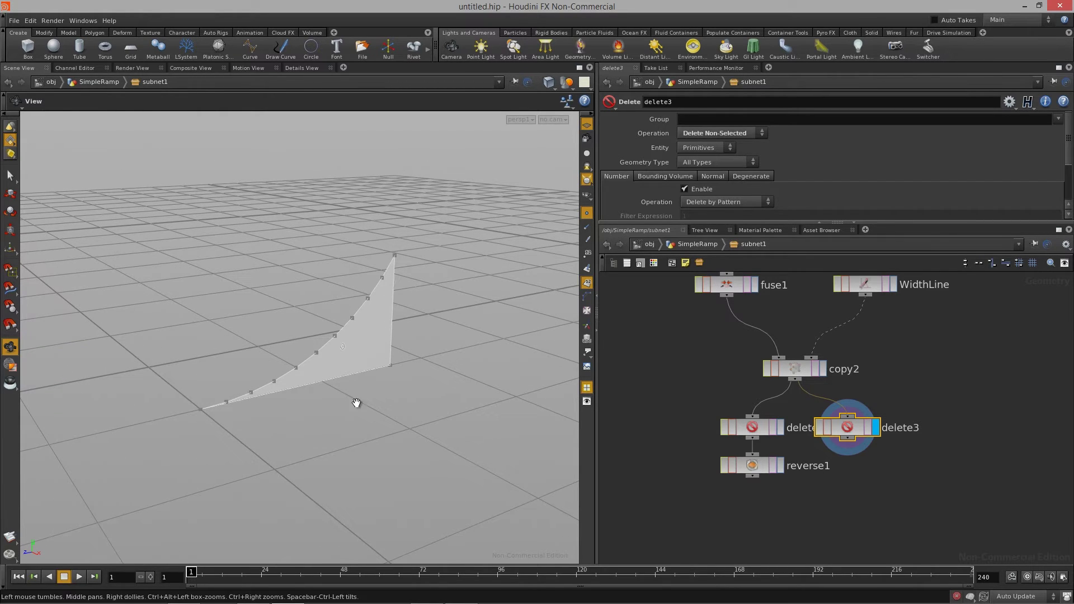
{"action": "scroll", "coordinate": [696, 174], "scroll_direction": "down", "scroll_amount": 2}
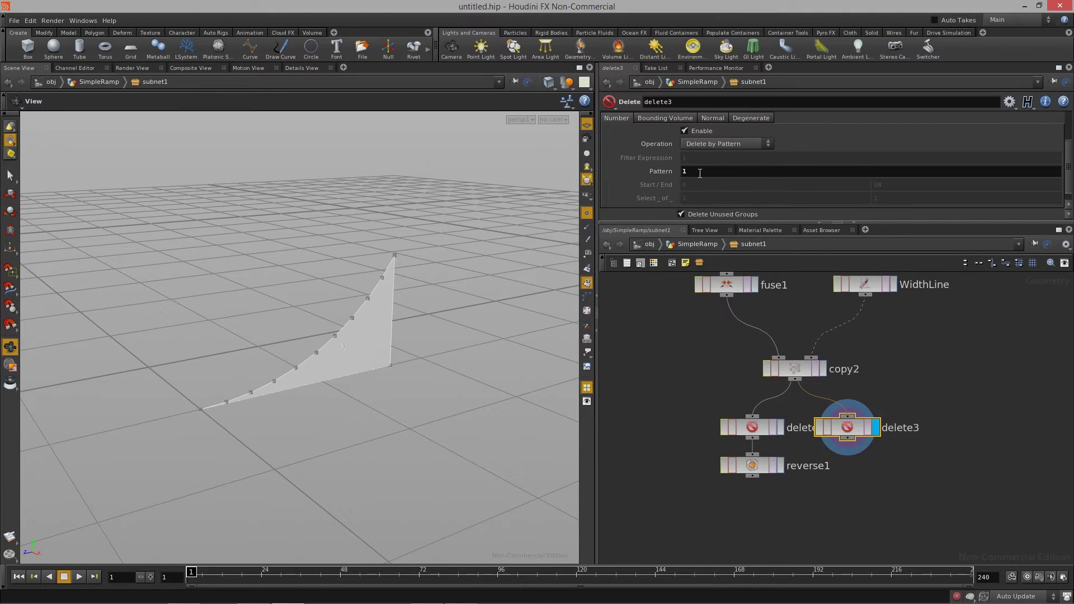
{"action": "left_click_drag", "start_coordinate": [302, 360], "coordinate": [326, 361]}
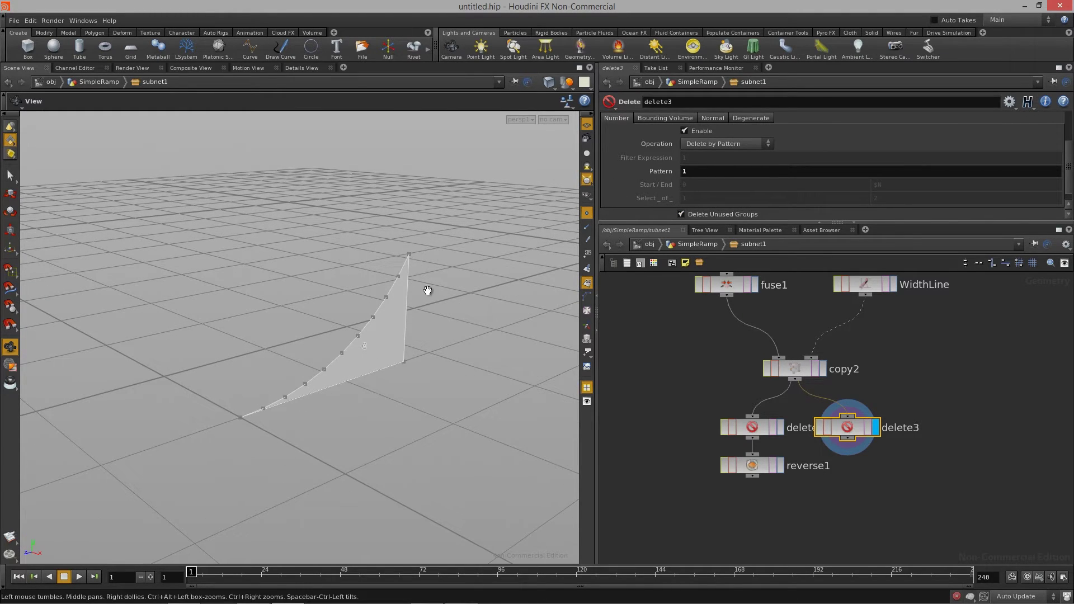
Add a Merge node combining reverse1 and delete3, and display both oppositely facing profiles
{"action": "middle_click_drag", "start_coordinate": [814, 528], "coordinate": [824, 495]}
{"action": "key", "text": "Tab"}
{"action": "type", "text": "merge"}
{"action": "key", "text": "Return"}
{"action": "left_click", "coordinate": [802, 503]}
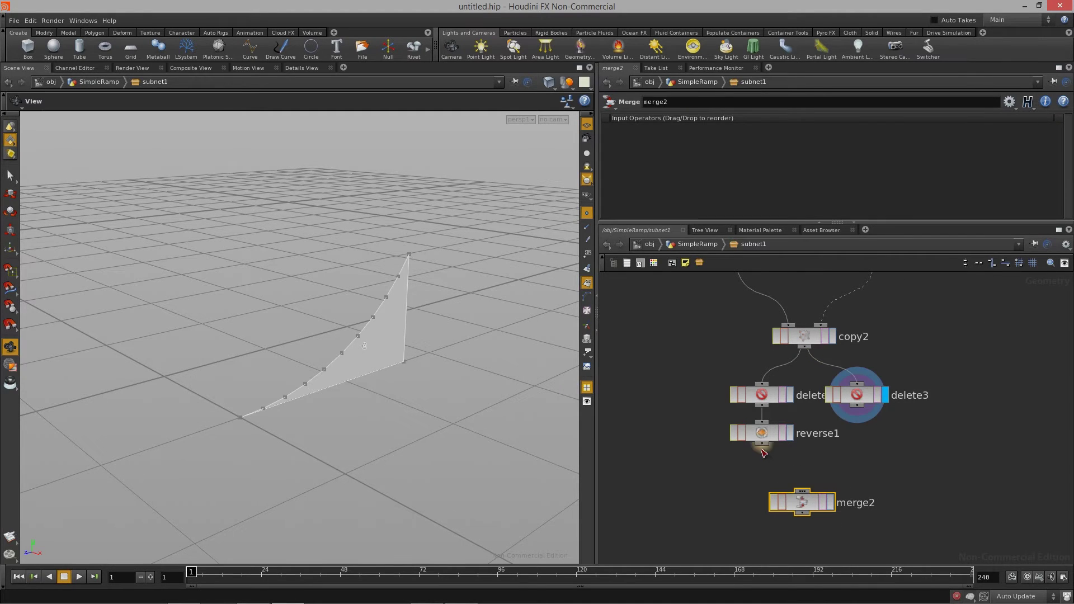
{"action": "left_click", "coordinate": [824, 493]}
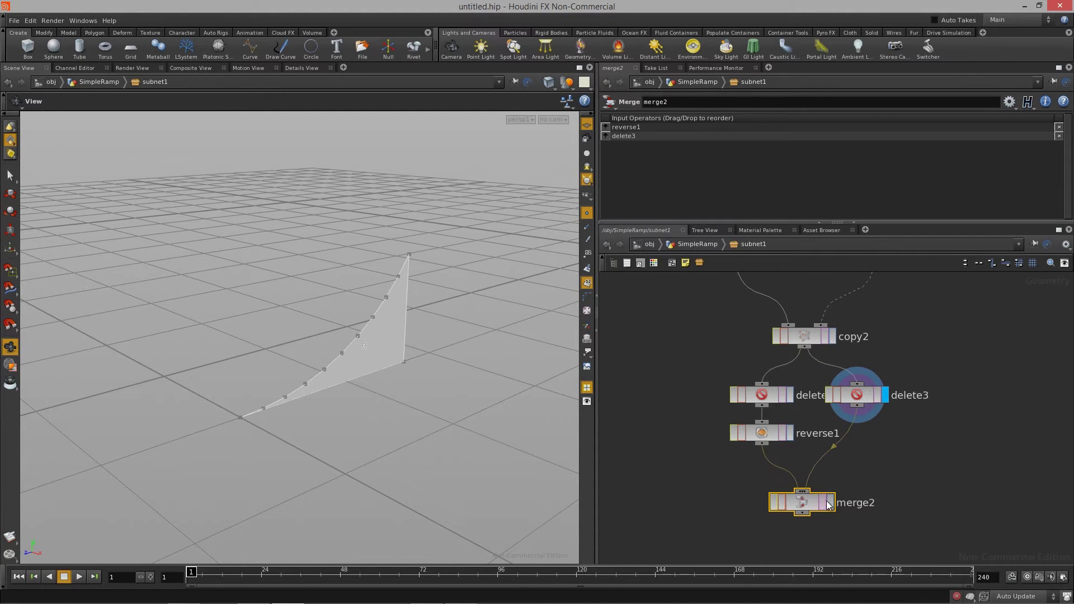
{"action": "left_click", "coordinate": [830, 502]}
{"action": "left_click_drag", "start_coordinate": [800, 508], "coordinate": [807, 497]}
{"action": "right_click_drag", "start_coordinate": [375, 384], "coordinate": [365, 382]}
{"action": "left_click_drag", "start_coordinate": [364, 382], "coordinate": [687, 348]}
Set WidthLine's distance to 0.57 and view the narrower spacing of the profiles from several angles
{"action": "middle_click_drag", "start_coordinate": [832, 290], "coordinate": [842, 464]}
{"action": "left_click", "coordinate": [888, 426]}
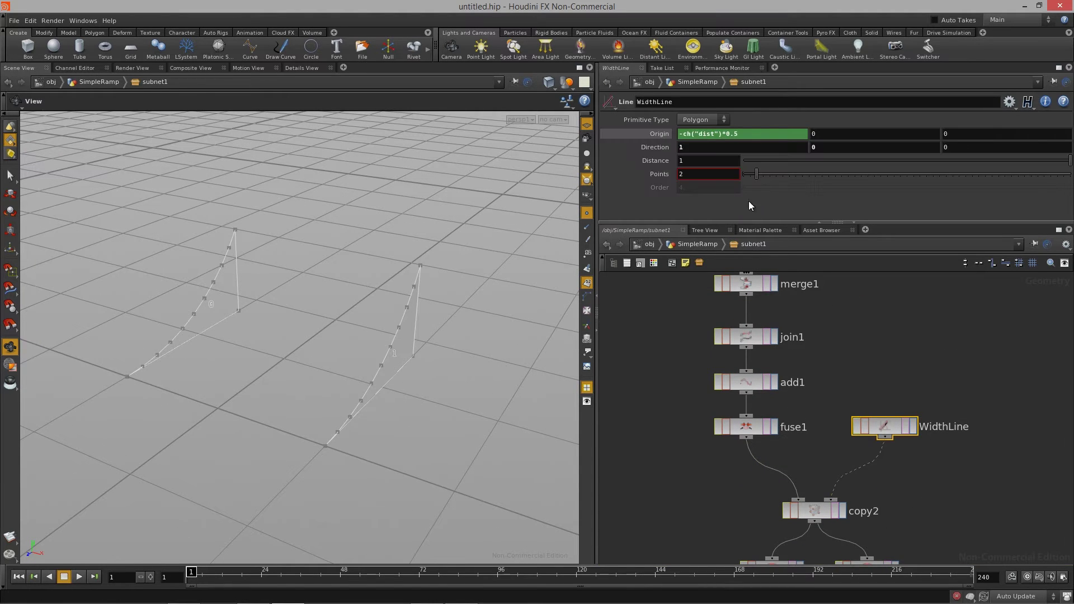
{"action": "mouse_move", "coordinate": [707, 162]}
{"action": "middle_mouse_down"}
{"action": "mouse_move", "coordinate": [705, 180]}
{"action": "mouse_move", "coordinate": [456, 180]}
{"action": "mouse_move", "coordinate": [475, 187]}
{"action": "mouse_move", "coordinate": [436, 192]}
{"action": "mouse_move", "coordinate": [701, 164]}
{"action": "middle_mouse_up"}
{"action": "left_click_drag", "start_coordinate": [384, 384], "coordinate": [408, 375]}
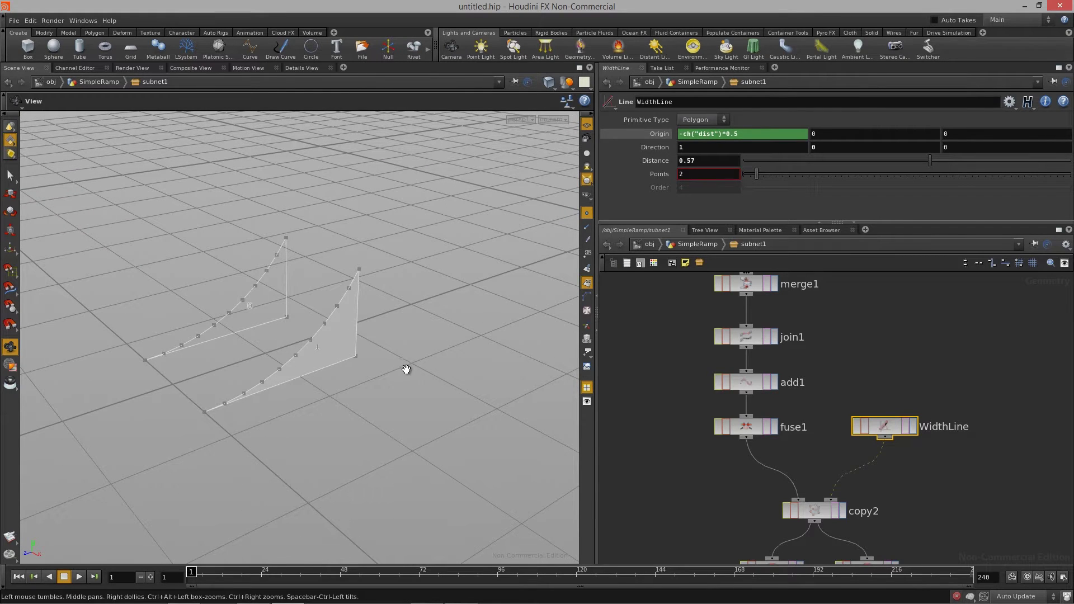
{"action": "left_click_drag", "start_coordinate": [338, 364], "coordinate": [104, 398]}
{"action": "mouse_move", "coordinate": [354, 181]}
{"action": "left_mouse_down"}
{"action": "mouse_move", "coordinate": [355, 283]}
{"action": "mouse_move", "coordinate": [300, 231]}
{"action": "left_mouse_up"}
{"action": "left_click_drag", "start_coordinate": [272, 360], "coordinate": [391, 358]}
Display copy2 and examine the face directions of its two profiles
{"action": "middle_click_drag", "start_coordinate": [669, 445], "coordinate": [688, 383]}
{"action": "middle_click_drag", "start_coordinate": [903, 452], "coordinate": [864, 392]}
{"action": "left_click", "coordinate": [825, 391]}
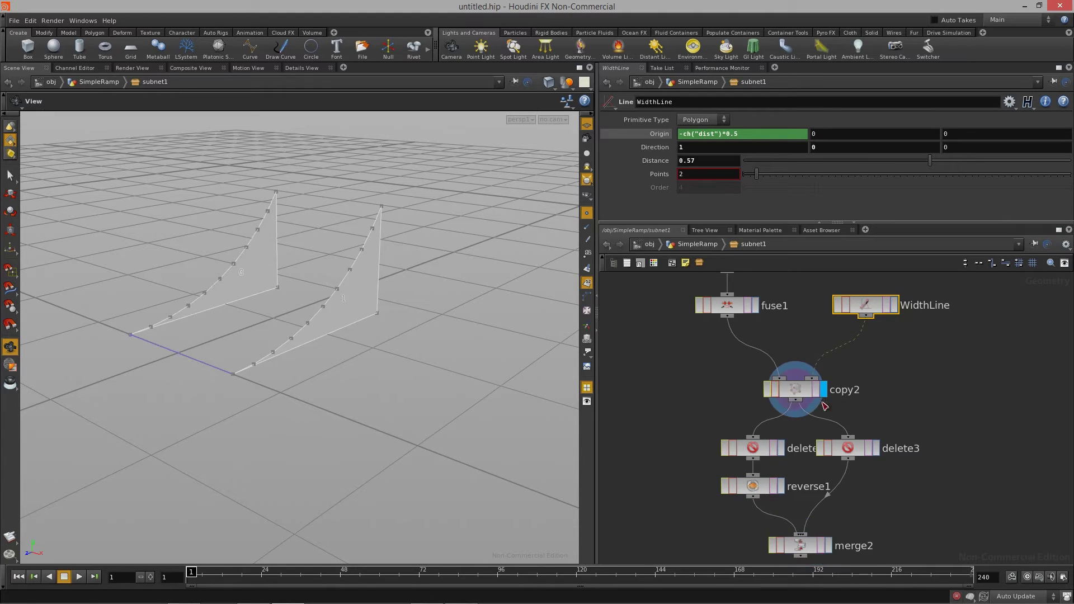
{"action": "left_click_drag", "start_coordinate": [276, 317], "coordinate": [235, 229]}
{"action": "left_click_drag", "start_coordinate": [363, 352], "coordinate": [186, 226]}
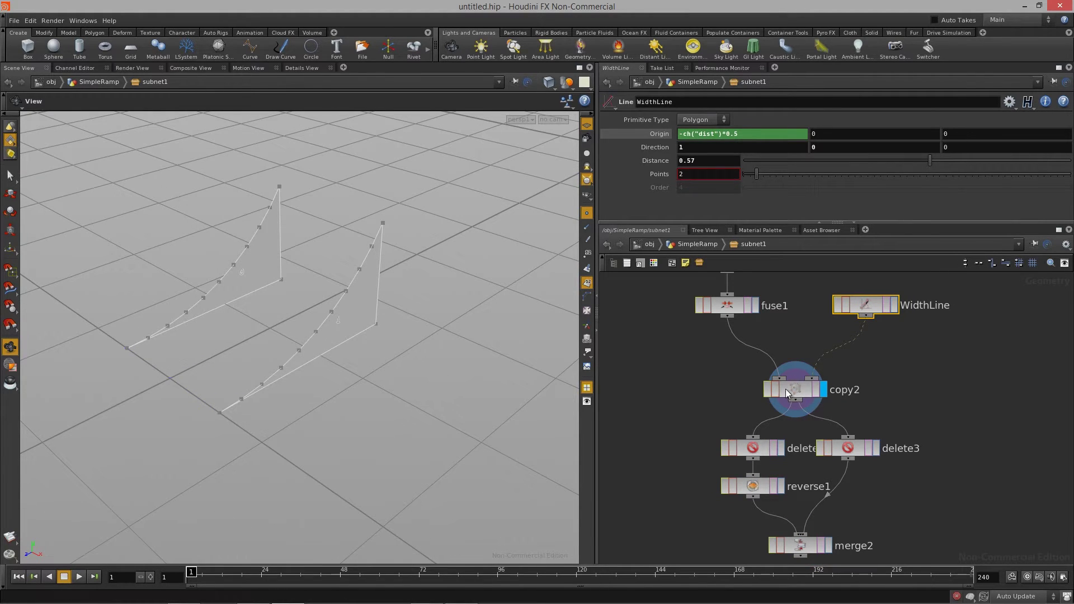
{"action": "middle_click_drag", "start_coordinate": [963, 413], "coordinate": [957, 366]}
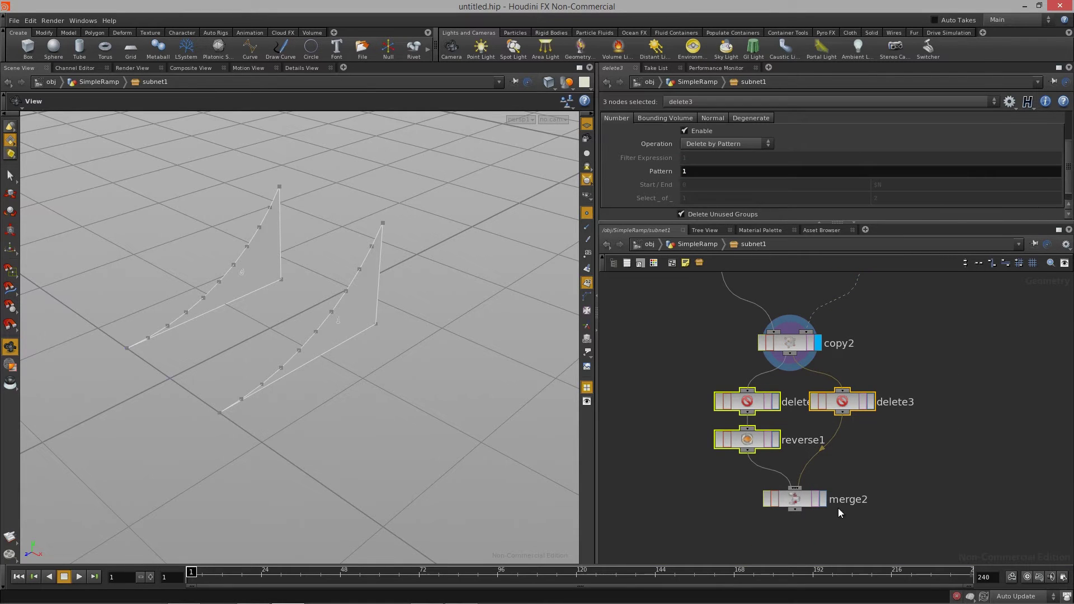
{"action": "left_click", "coordinate": [677, 404]}
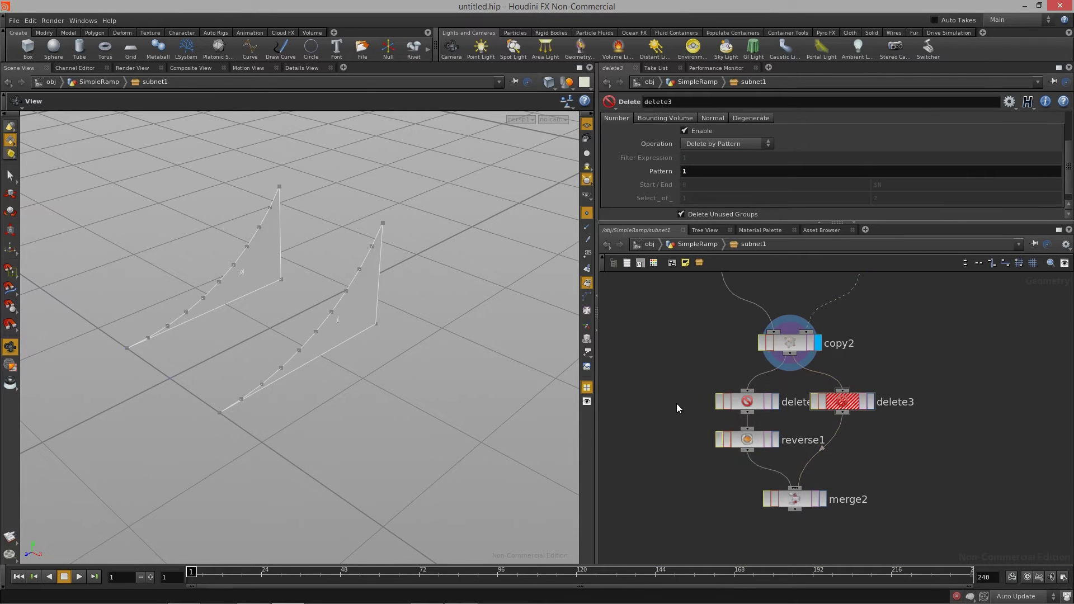
{"action": "left_click", "coordinate": [821, 401]}
{"action": "left_click", "coordinate": [857, 438]}
{"action": "middle_click_drag", "start_coordinate": [934, 452], "coordinate": [924, 440]}
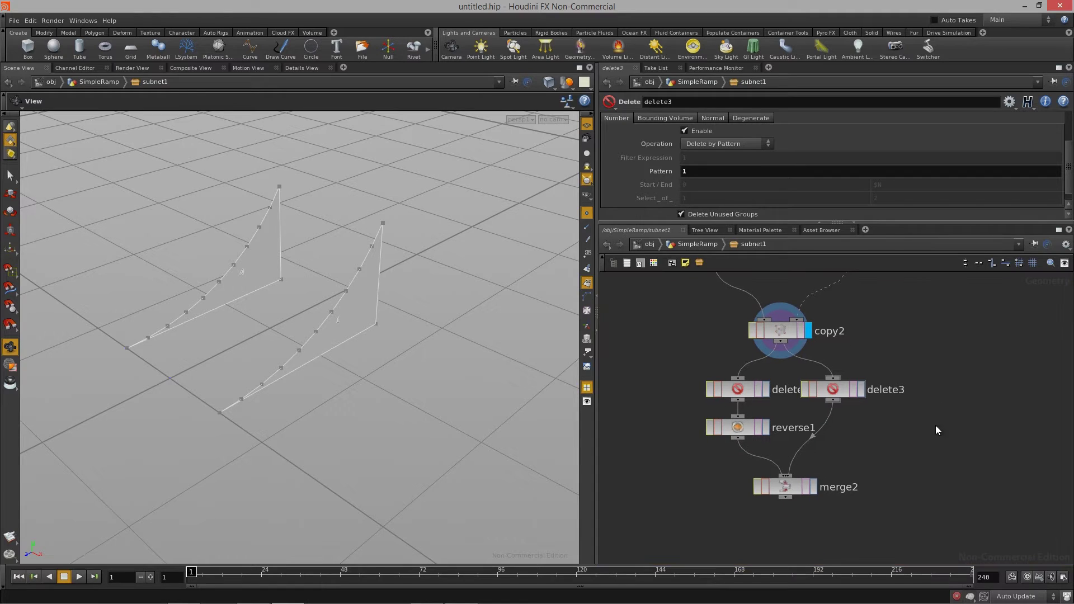
Add a Skin node beside delete3, connect it to copy2 and display the surface spanning the two profiles
{"action": "middle_click_drag", "start_coordinate": [957, 372], "coordinate": [925, 383]}
{"action": "key", "text": "Tab"}
{"action": "type", "text": "Skin"}
{"action": "left_click", "coordinate": [1001, 293]}
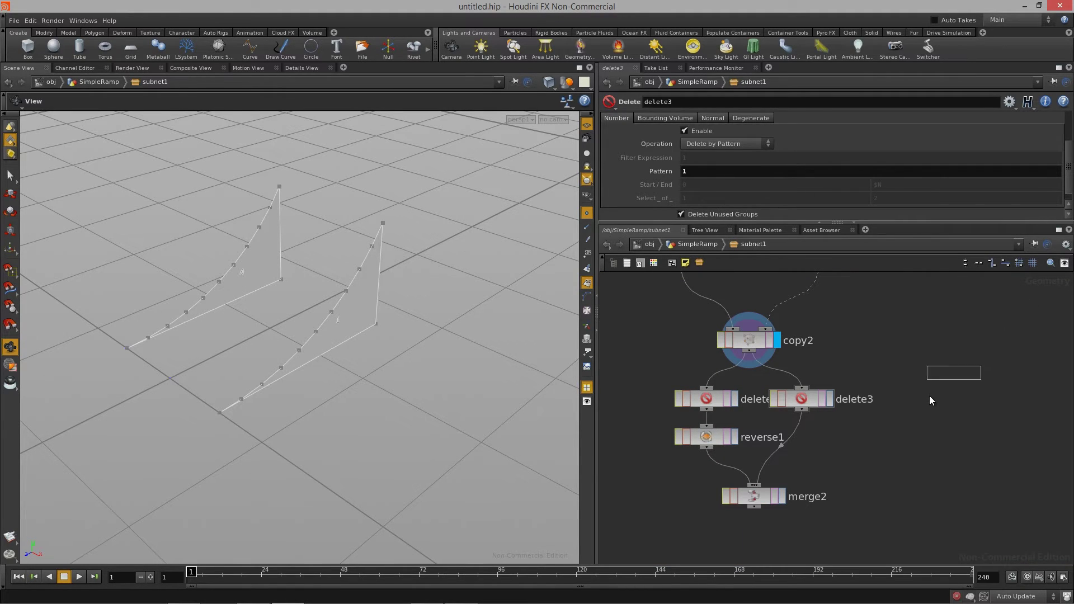
{"action": "left_click", "coordinate": [929, 398]}
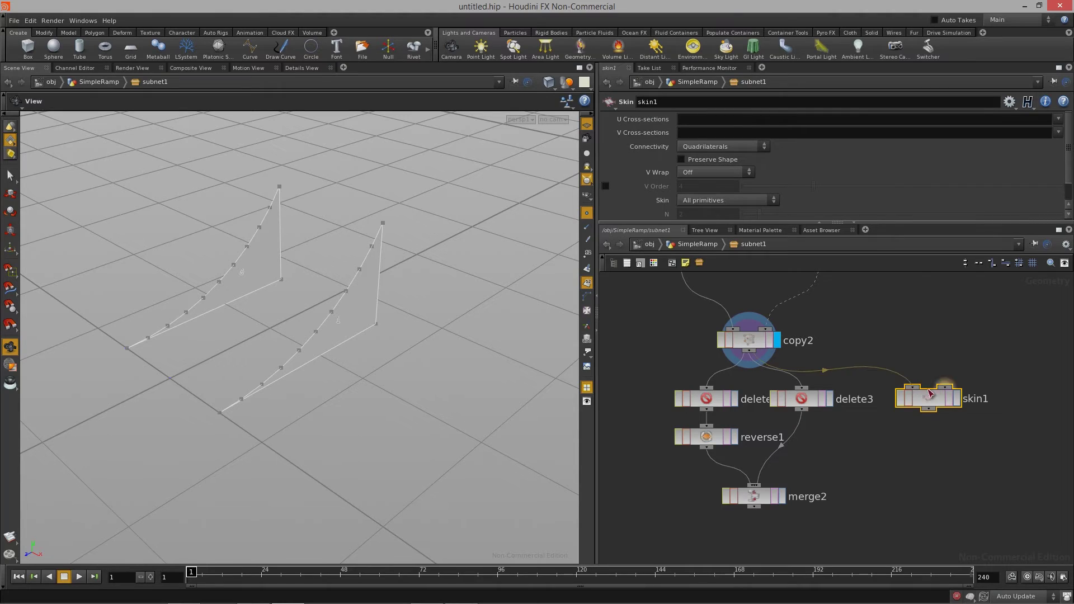
{"action": "left_click", "coordinate": [956, 398]}
{"action": "left_click_drag", "start_coordinate": [377, 354], "coordinate": [285, 350]}
{"action": "middle_click_drag", "start_coordinate": [910, 446], "coordinate": [902, 410]}
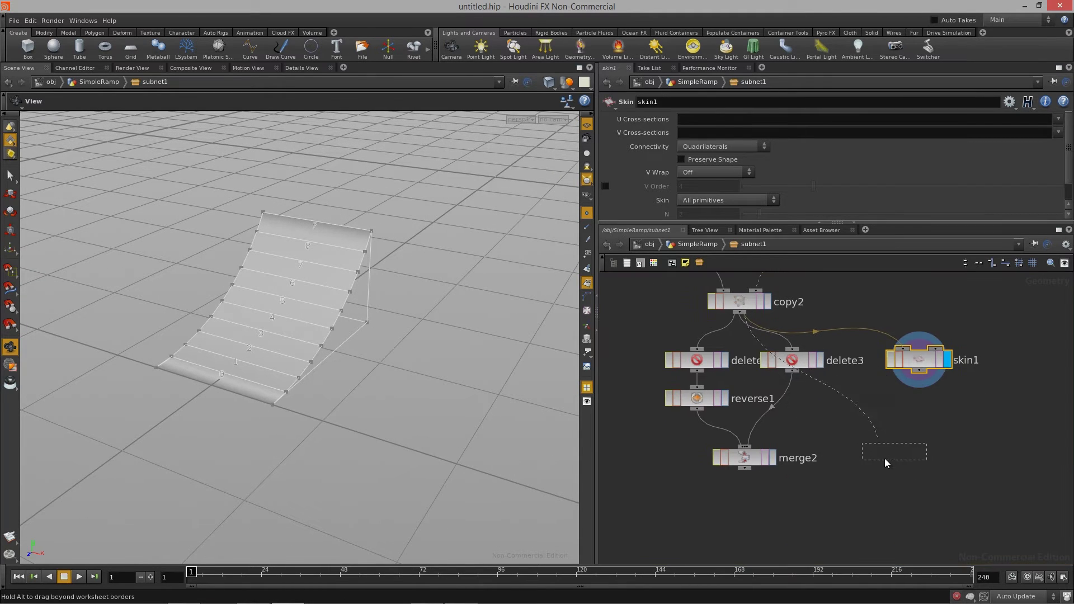
Place skin1 beside delete3, connect it to merge2 and display the merged ramp with merge2 centred below its inputs
{"action": "left_click_drag", "start_coordinate": [884, 459], "coordinate": [883, 460]}
{"action": "middle_click_drag", "start_coordinate": [847, 492], "coordinate": [851, 479]}
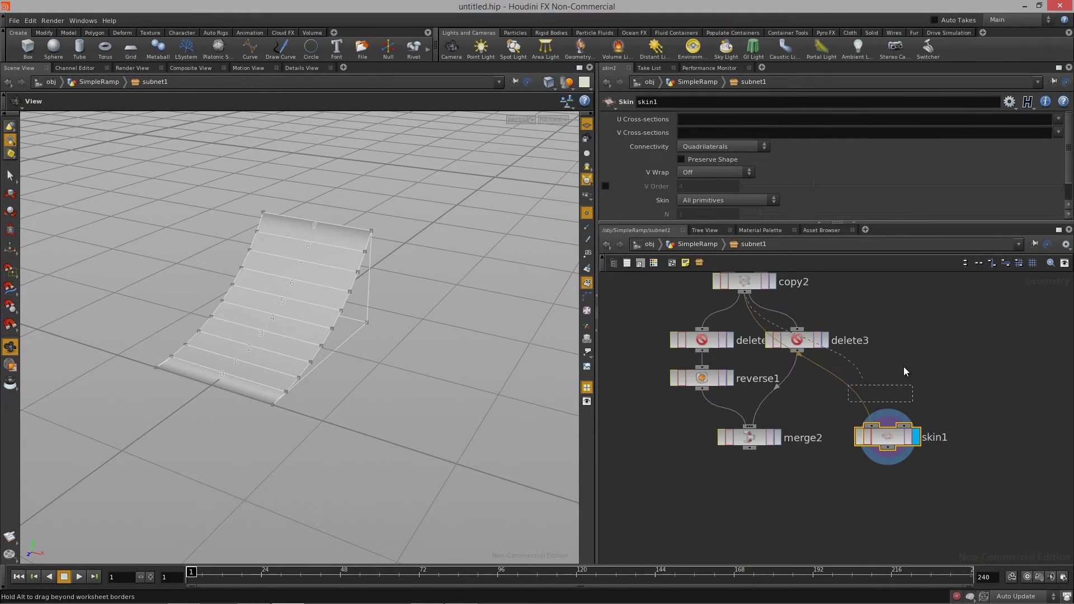
{"action": "left_click_drag", "start_coordinate": [914, 347], "coordinate": [915, 349]}
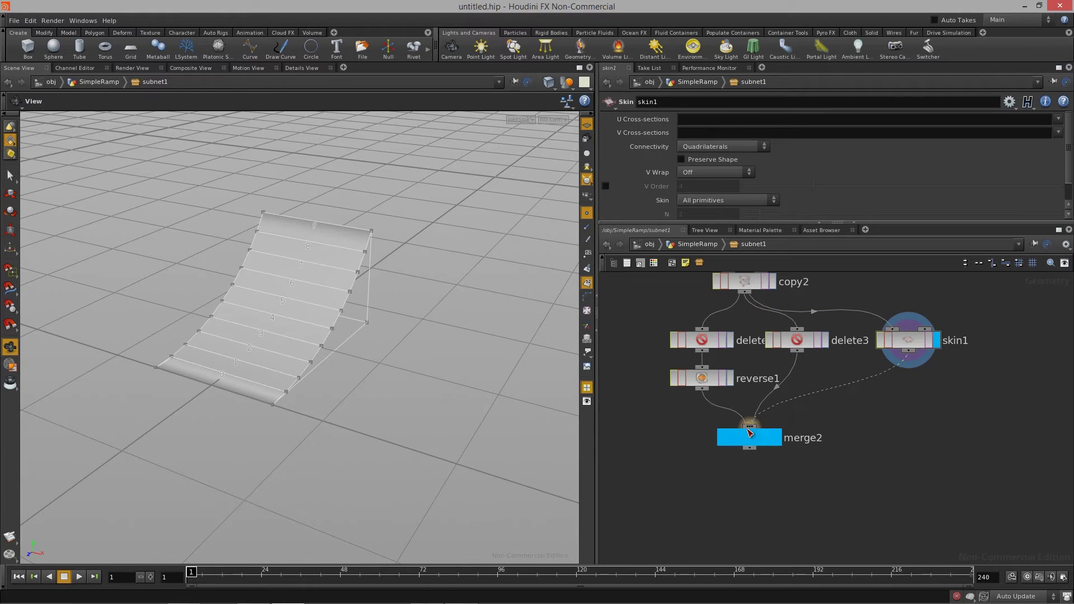
{"action": "left_click", "coordinate": [778, 437]}
{"action": "left_click_drag", "start_coordinate": [766, 439], "coordinate": [815, 457]}
Examine the merged ramp's side faces, back and curved surface from several angles
{"action": "mouse_move", "coordinate": [303, 343]}
{"action": "left_mouse_down"}
{"action": "mouse_move", "coordinate": [182, 364]}
{"action": "mouse_move", "coordinate": [356, 348]}
{"action": "mouse_move", "coordinate": [289, 358]}
{"action": "left_mouse_up"}
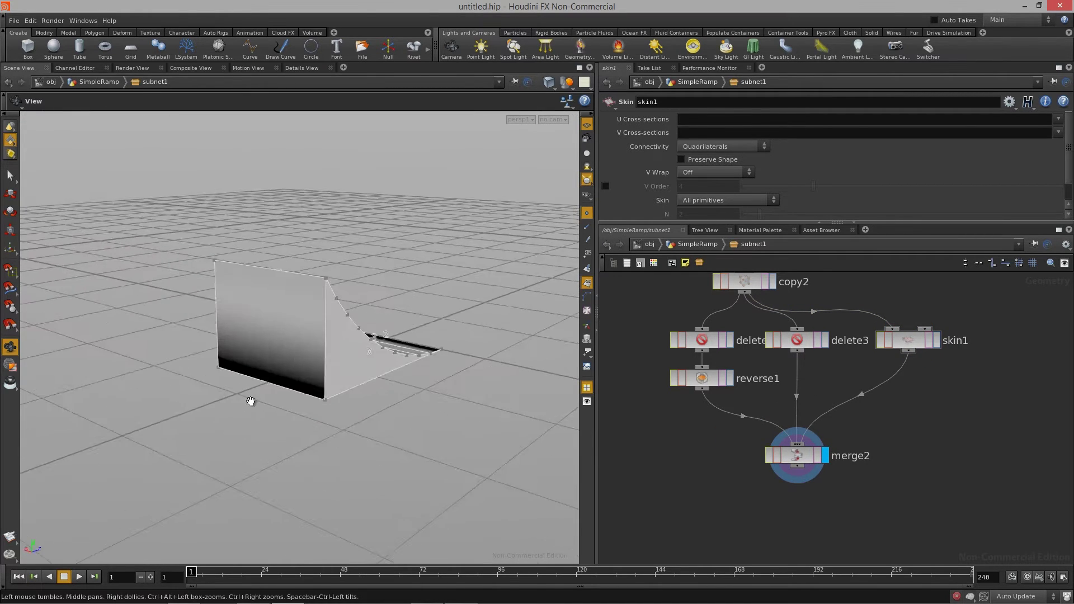
{"action": "left_click_drag", "start_coordinate": [273, 413], "coordinate": [354, 424]}
{"action": "left_click_drag", "start_coordinate": [383, 374], "coordinate": [329, 414]}
{"action": "left_click_drag", "start_coordinate": [375, 381], "coordinate": [269, 394]}
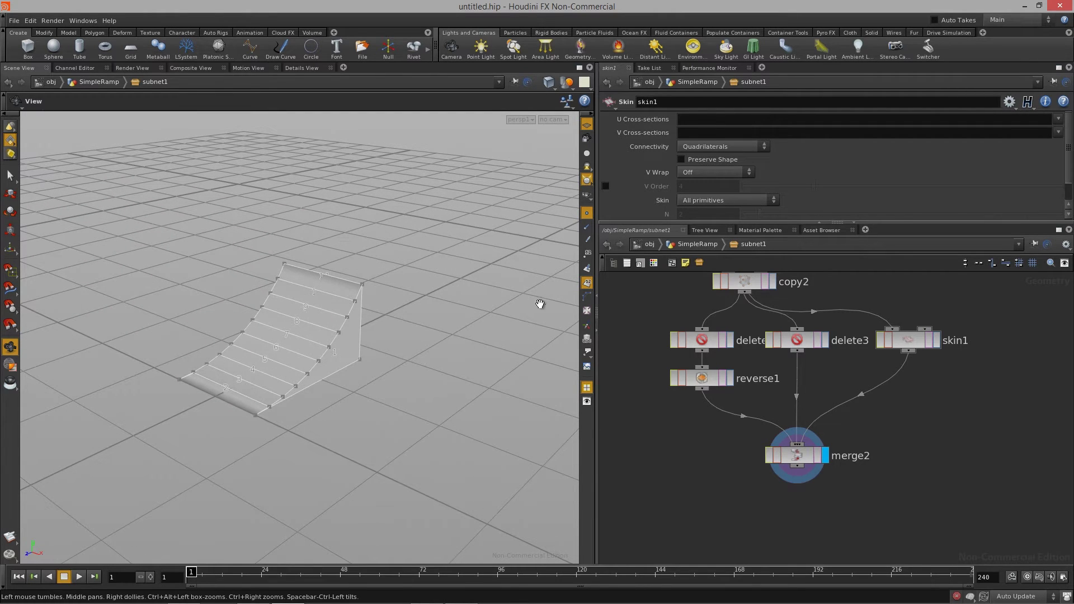
{"action": "left_click_drag", "start_coordinate": [254, 324], "coordinate": [331, 207]}
{"action": "left_click_drag", "start_coordinate": [242, 472], "coordinate": [332, 413]}
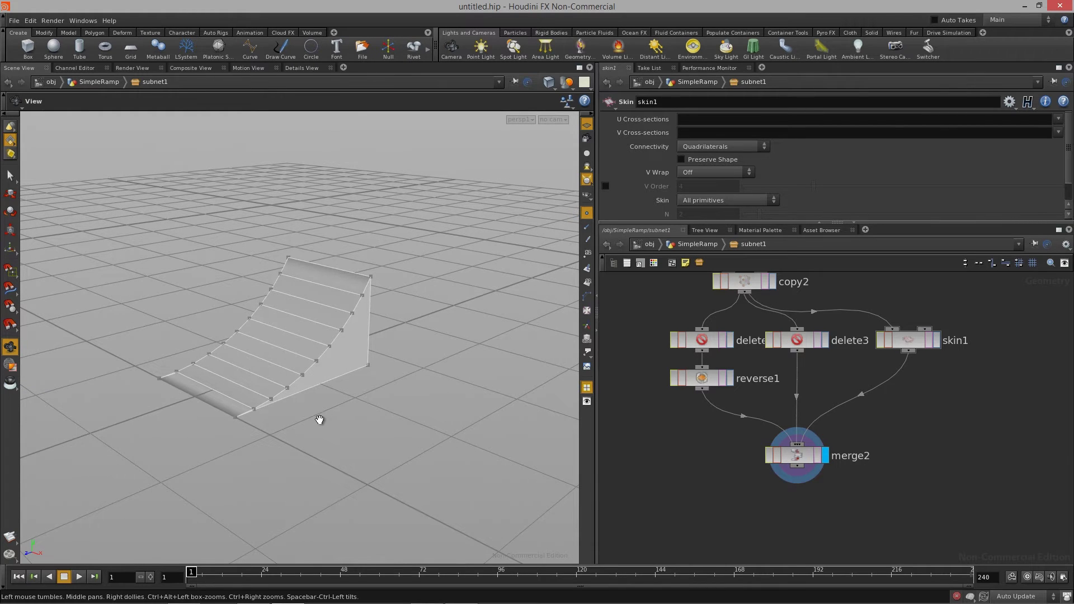
{"action": "left_click_drag", "start_coordinate": [319, 420], "coordinate": [370, 243]}
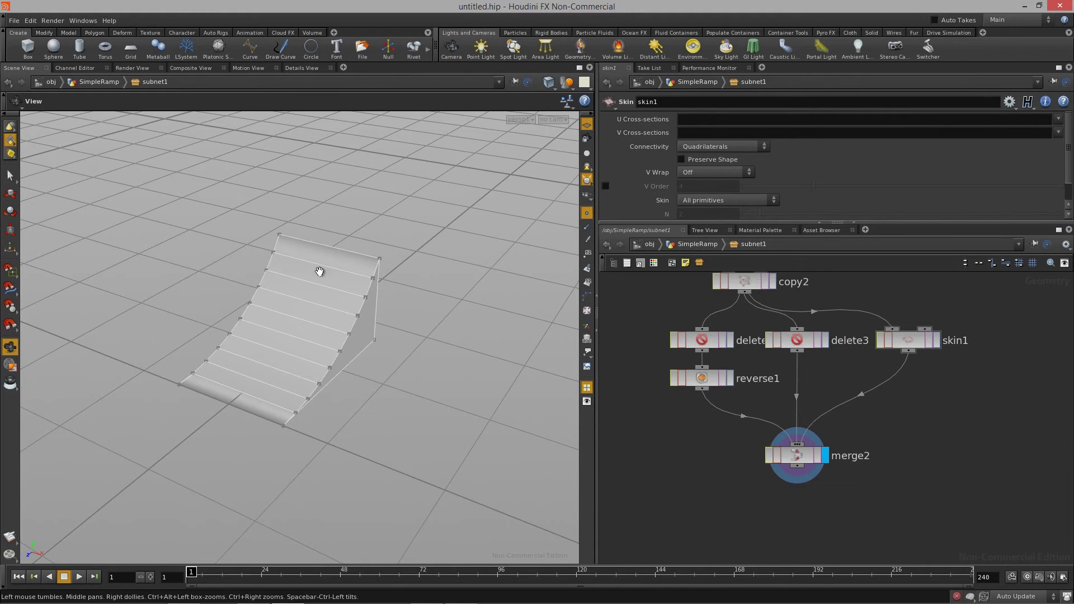
{"action": "left_click_drag", "start_coordinate": [341, 430], "coordinate": [371, 396]}
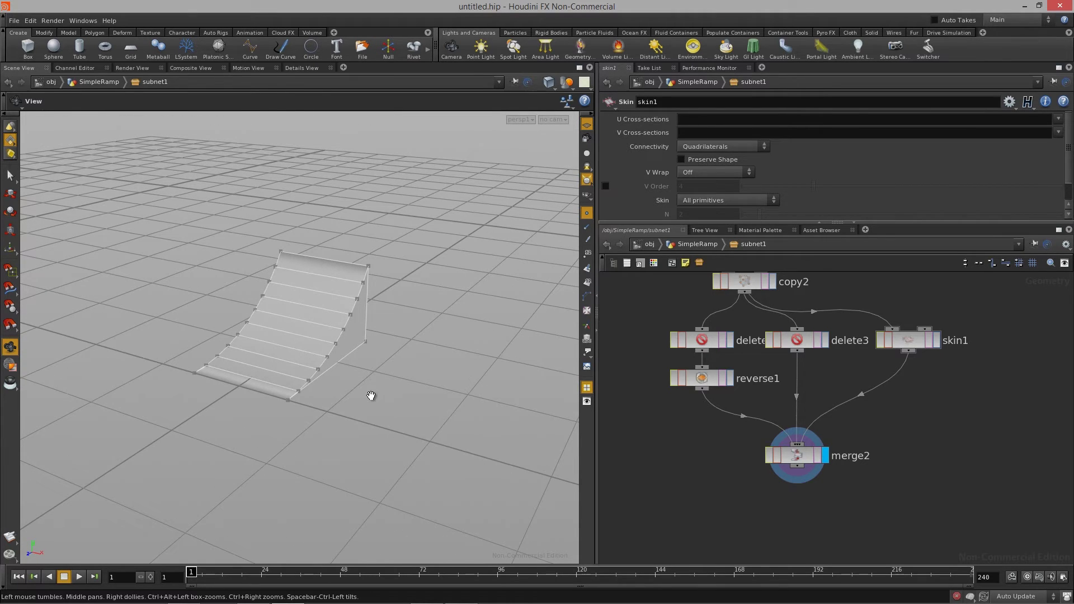
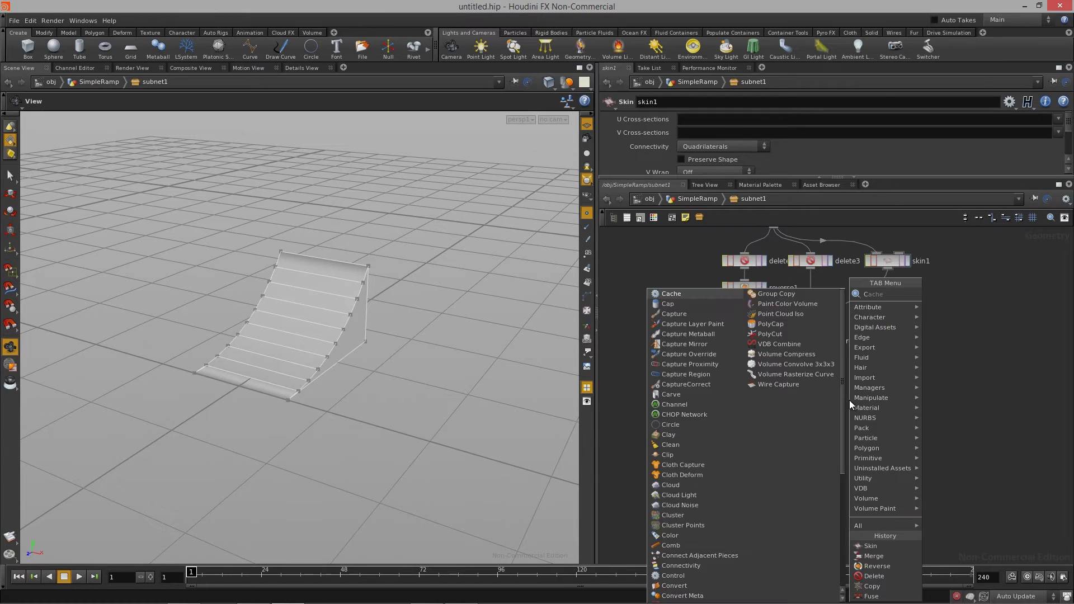
Add a Clip node below merge2, connect it to merge2 and display the clipped ramp
{"action": "key", "text": "Return"}
{"action": "scroll", "coordinate": [841, 370], "scroll_direction": "up", "scroll_amount": 3}
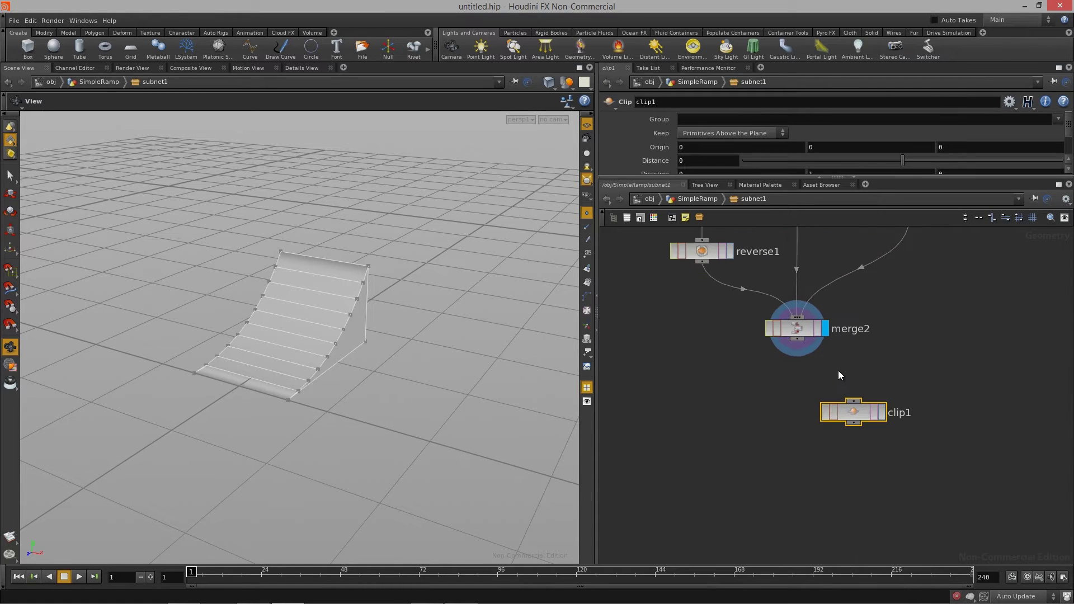
{"action": "left_click", "coordinate": [797, 339]}
{"action": "left_click", "coordinate": [880, 413]}
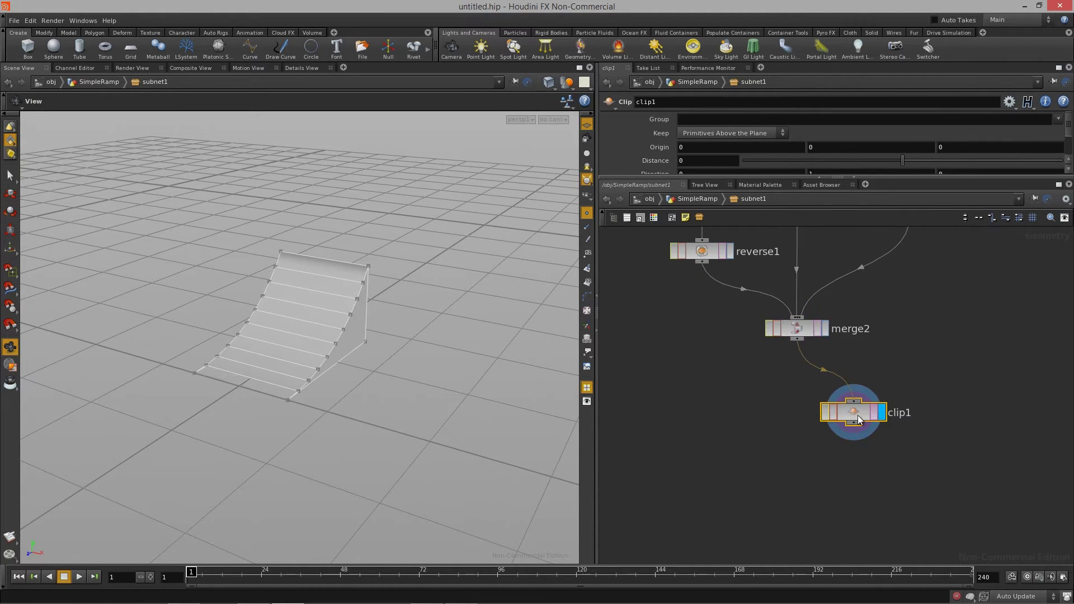
{"action": "left_click_drag", "start_coordinate": [293, 365], "coordinate": [320, 396]}
Set clip1's direction to 1, 0, 0 so the ramp is cut across its width
{"action": "middle_click_drag", "start_coordinate": [749, 407], "coordinate": [745, 438]}
{"action": "left_click_drag", "start_coordinate": [881, 177], "coordinate": [881, 262]}
{"action": "left_click_drag", "start_coordinate": [270, 436], "coordinate": [337, 374]}
{"action": "left_click", "coordinate": [732, 176]}
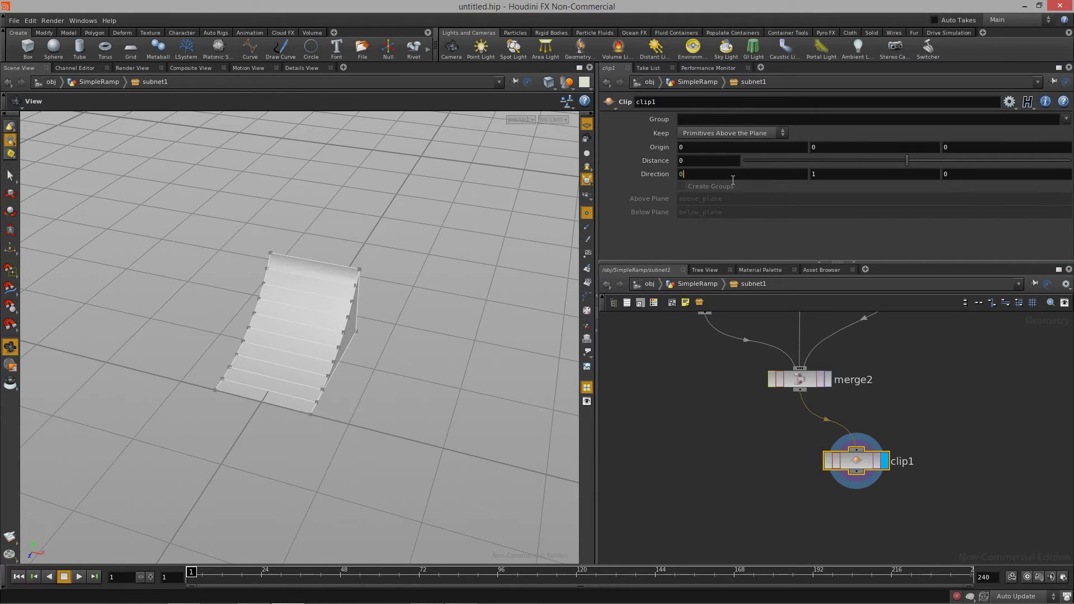
{"action": "key", "text": "Return"}
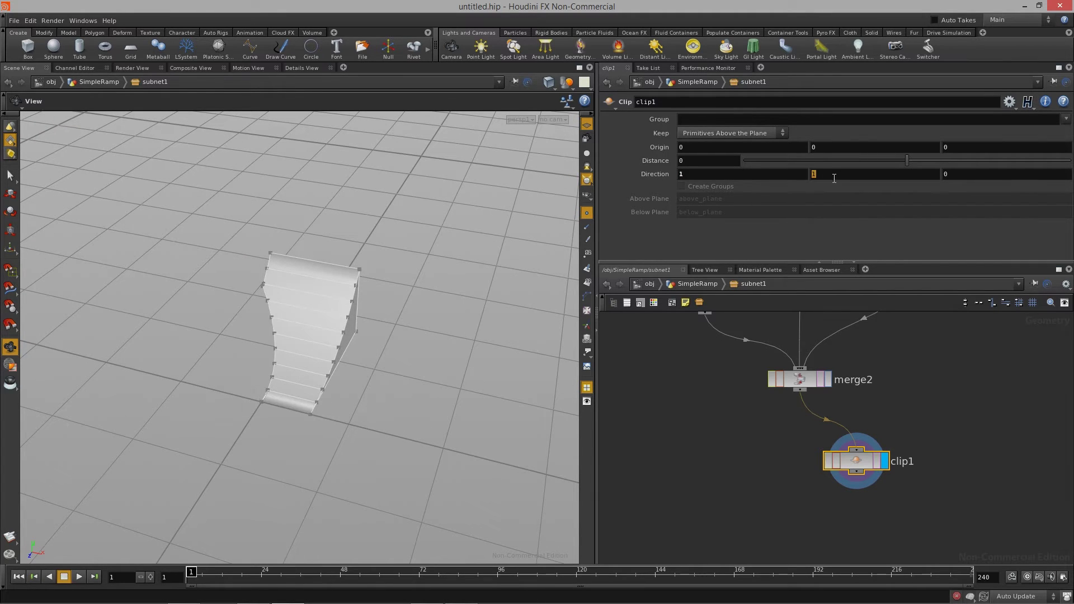
{"action": "left_click_drag", "start_coordinate": [358, 336], "coordinate": [302, 325]}
{"action": "left_click_drag", "start_coordinate": [333, 461], "coordinate": [280, 465]}
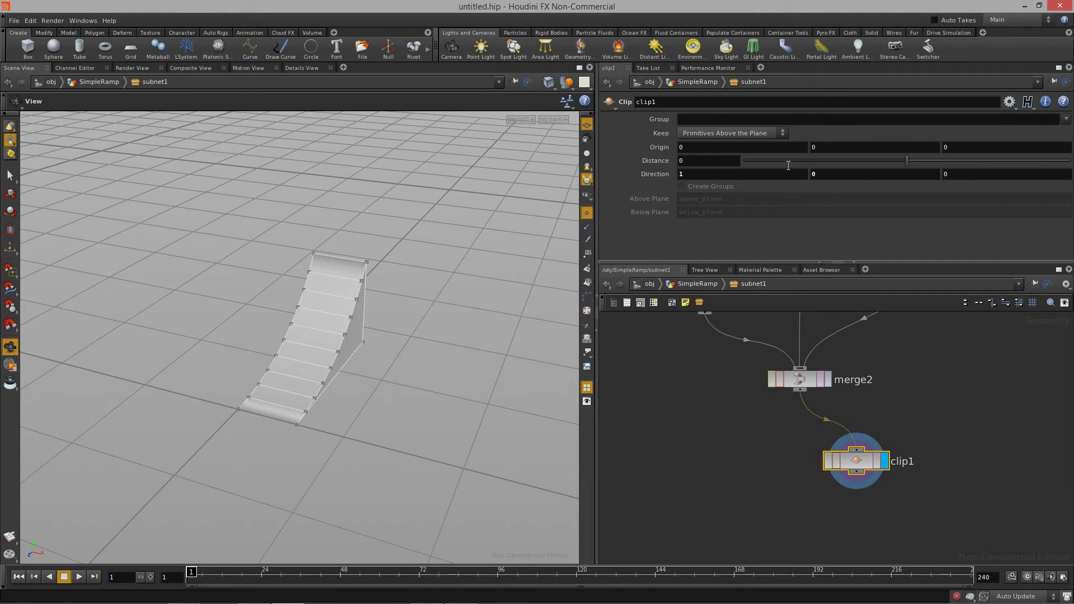
Compare keeping the primitives below and above the clip plane, returning to Primitives Above the Plane
{"action": "left_click", "coordinate": [744, 133]}
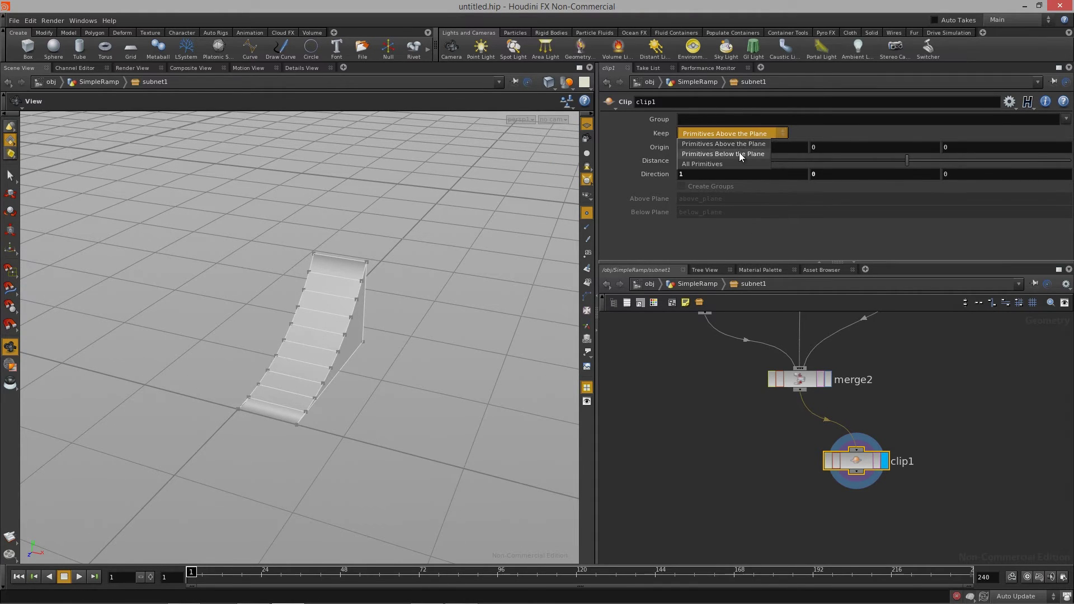
{"action": "left_click", "coordinate": [740, 153]}
{"action": "left_click", "coordinate": [739, 133]}
{"action": "left_click", "coordinate": [743, 144]}
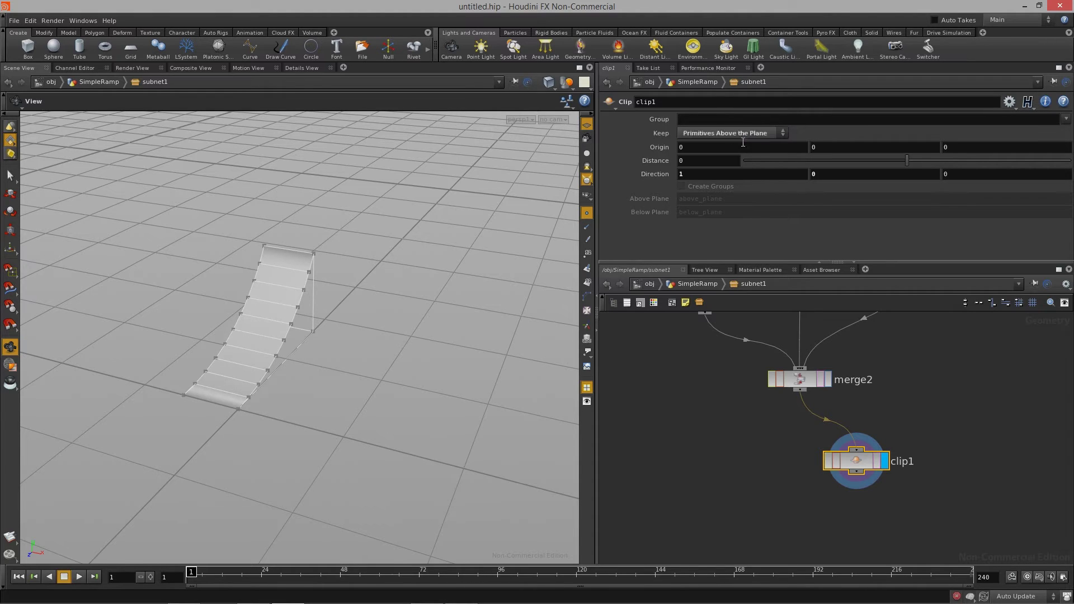
{"action": "left_click", "coordinate": [736, 132]}
{"action": "left_click", "coordinate": [734, 153]}
{"action": "left_click", "coordinate": [734, 136]}
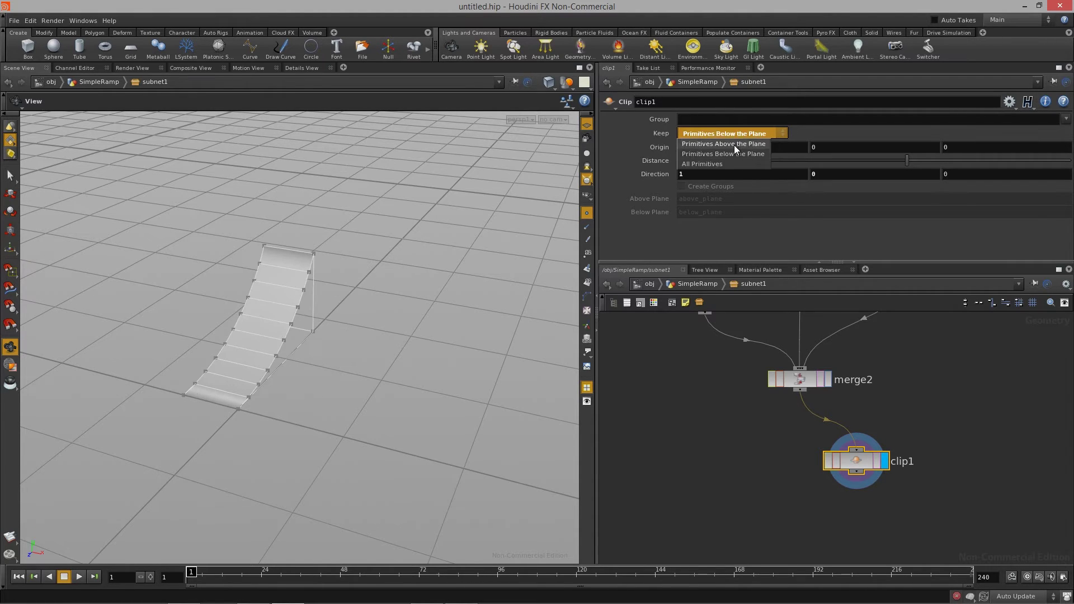
{"action": "left_click", "coordinate": [734, 144]}
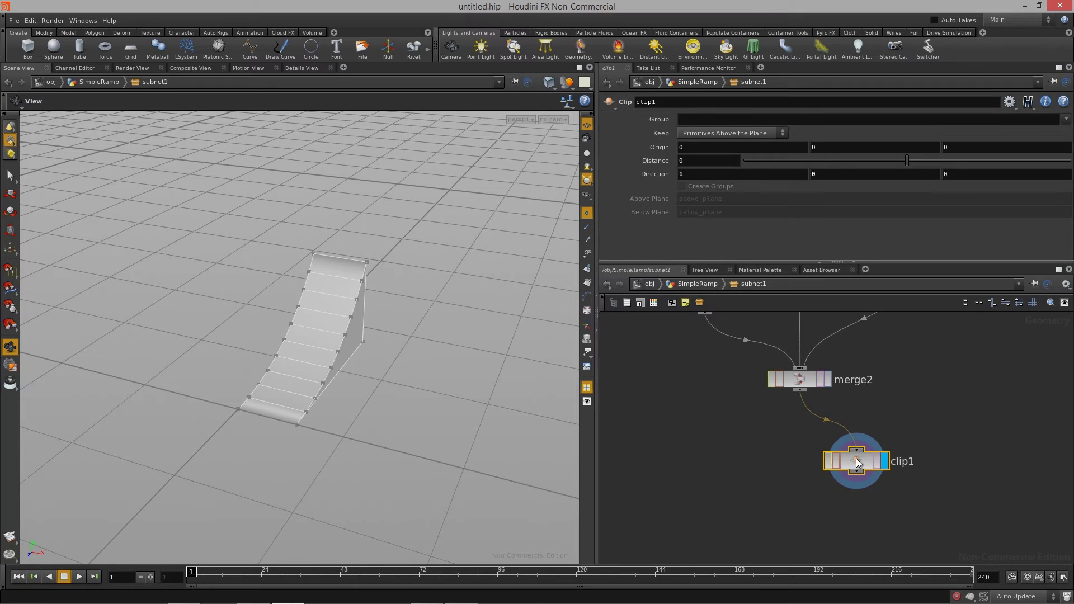
Try tilting clip1's plane with its viewport handle, and undo the direction change
{"action": "left_click_drag", "start_coordinate": [856, 461], "coordinate": [854, 442]}
{"action": "left_click_drag", "start_coordinate": [336, 342], "coordinate": [299, 351]}
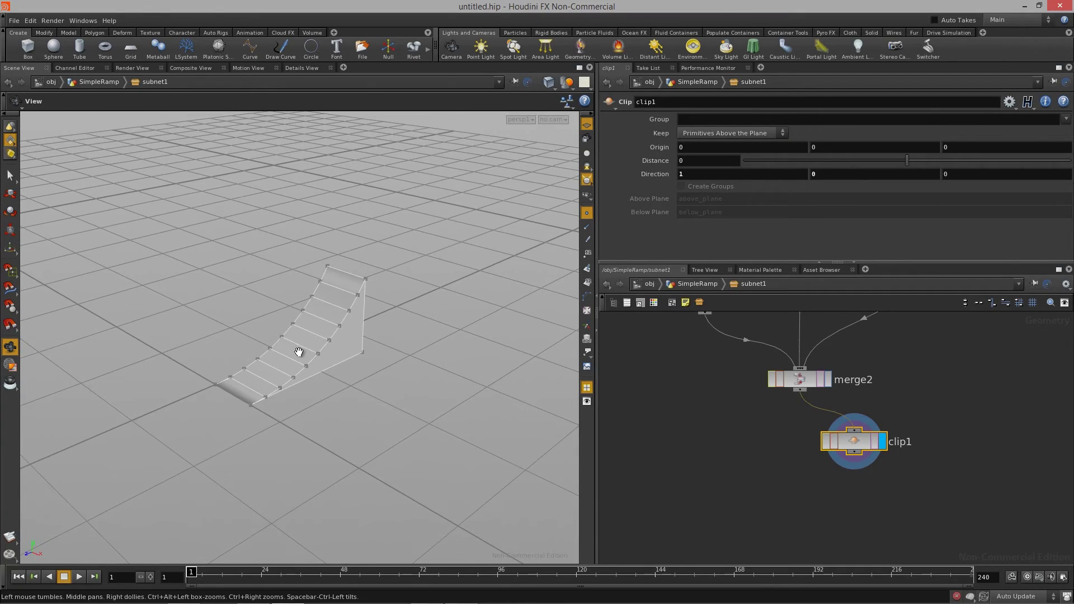
{"action": "left_click_drag", "start_coordinate": [257, 319], "coordinate": [331, 357]}
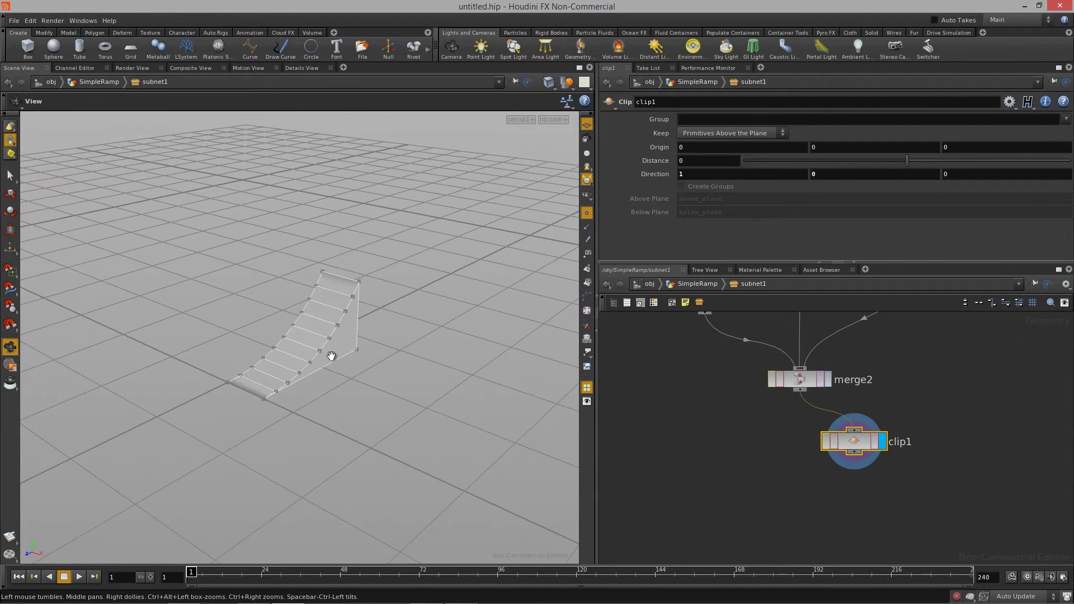
{"action": "key", "text": "Return"}
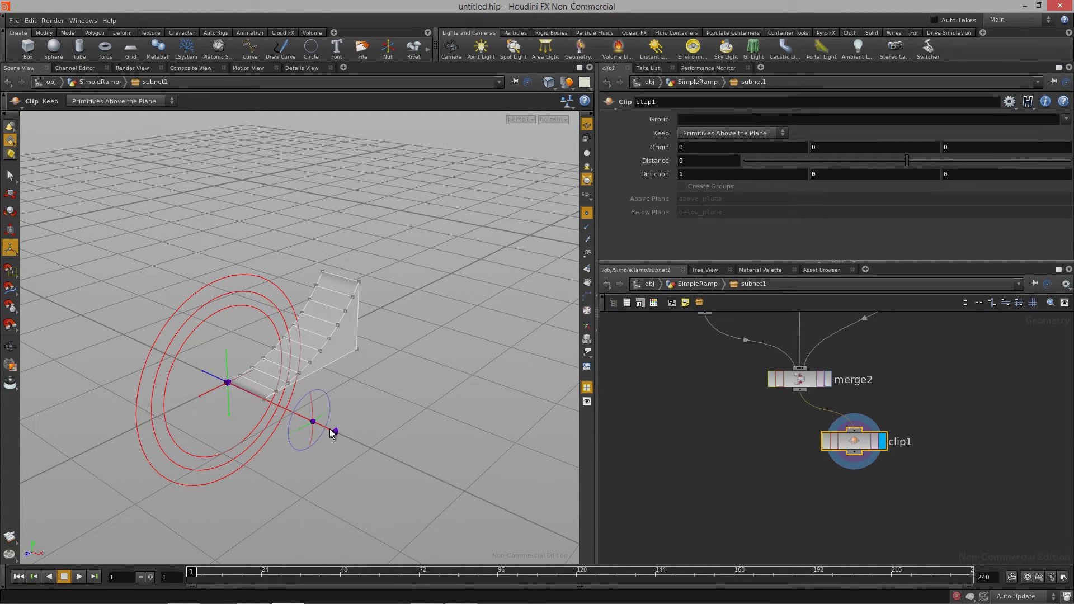
{"action": "left_click_drag", "start_coordinate": [334, 431], "coordinate": [328, 410]}
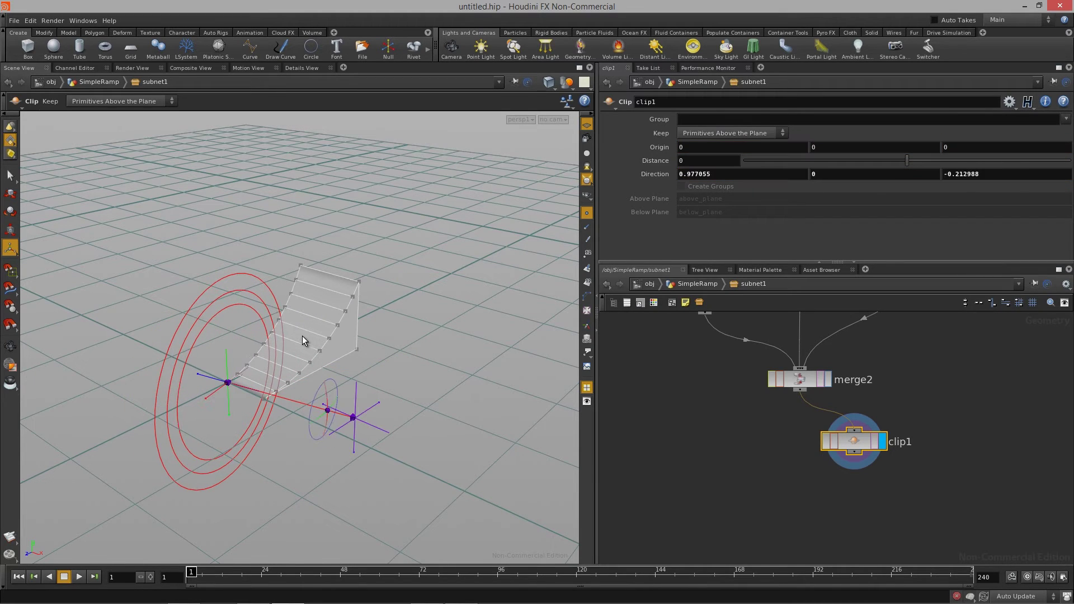
{"action": "key", "text": "ctrl+z"}
{"action": "key", "text": "Escape"}
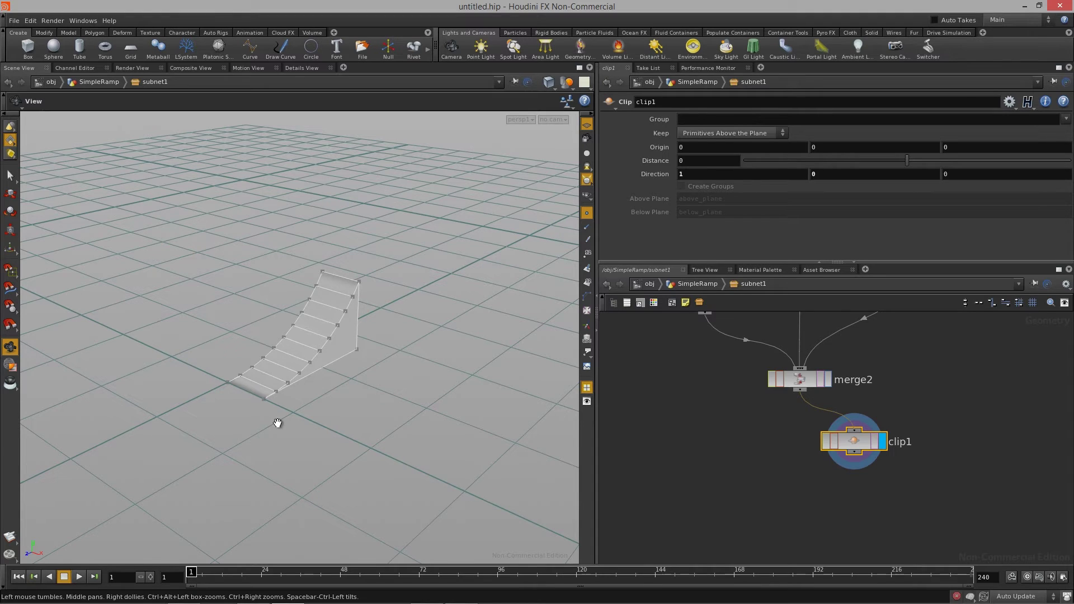
Set clip1's X origin to the expression bbox("../merge2", D_XMAX)
{"action": "left_click_drag", "start_coordinate": [289, 391], "coordinate": [315, 247]}
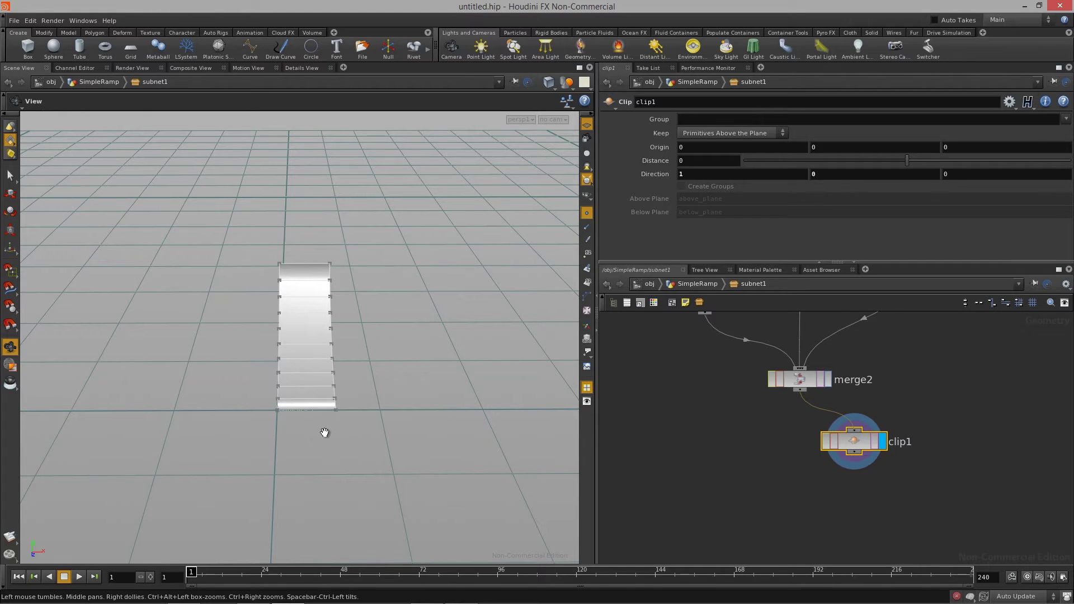
{"action": "left_click_drag", "start_coordinate": [319, 343], "coordinate": [355, 361]}
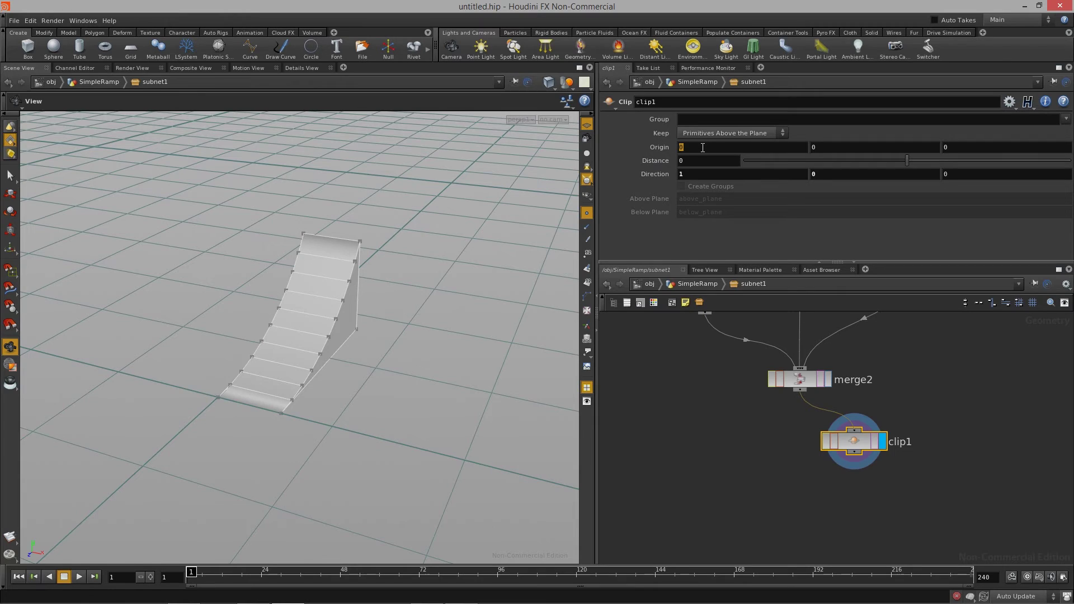
{"action": "type", "text": "bbox(\"../"}
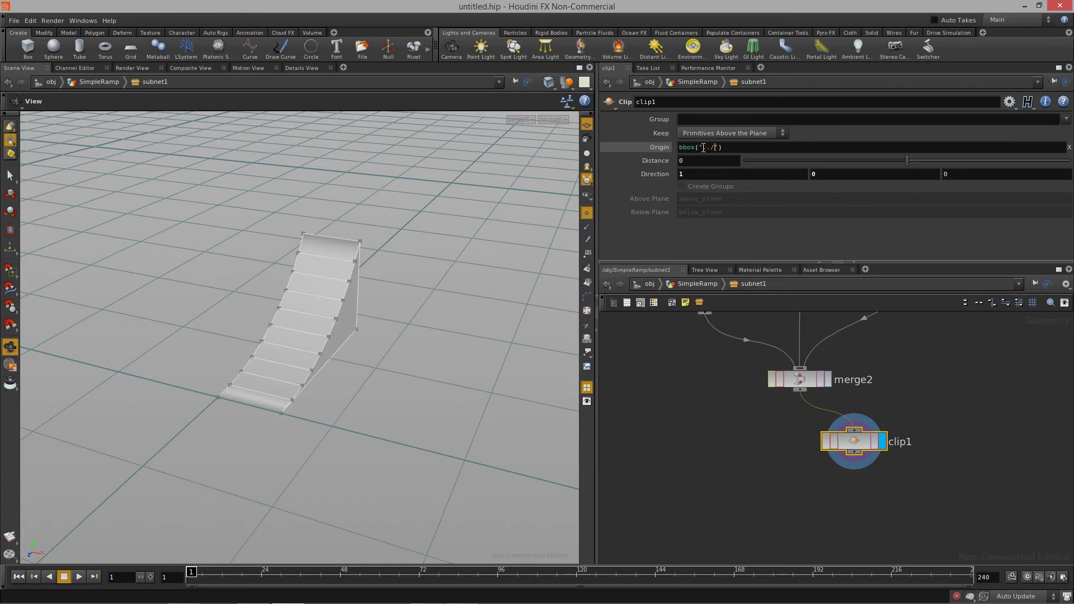
{"action": "type", "text": "m"}
{"action": "key", "text": "Down"}
{"action": "key", "text": "Down"}
{"action": "key", "text": "Return"}
{"action": "type", "text": ", D_XMAX)"}
{"action": "key", "text": "Return"}
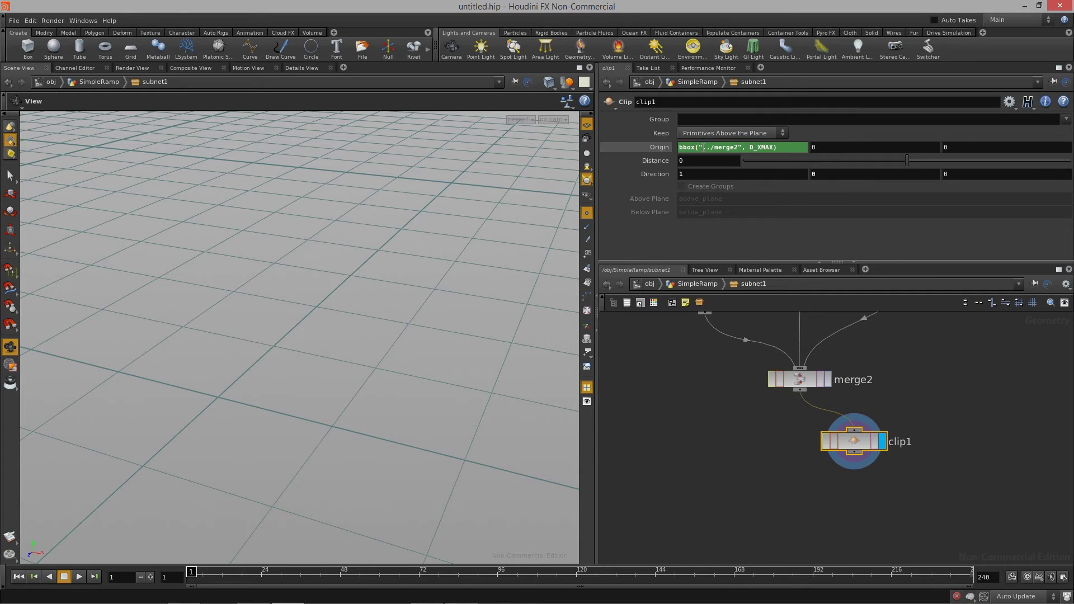
Check the clip plane's position with Primitives Below the Plane, and switch back to Primitives Above the Plane
{"action": "left_click_drag", "start_coordinate": [235, 352], "coordinate": [339, 371]}
{"action": "key", "text": "Return"}
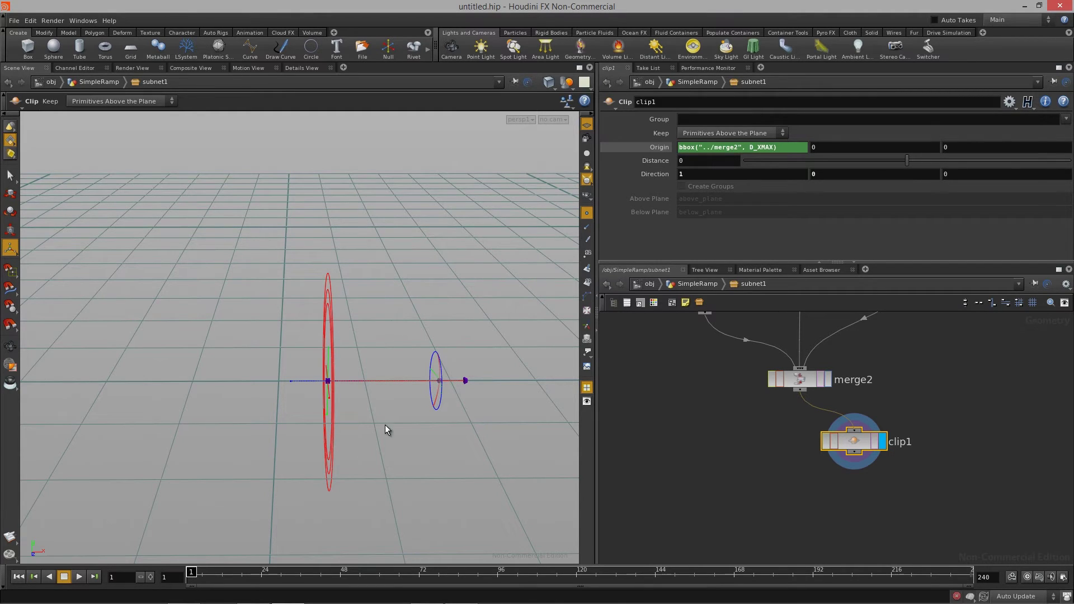
{"action": "left_click", "coordinate": [742, 133]}
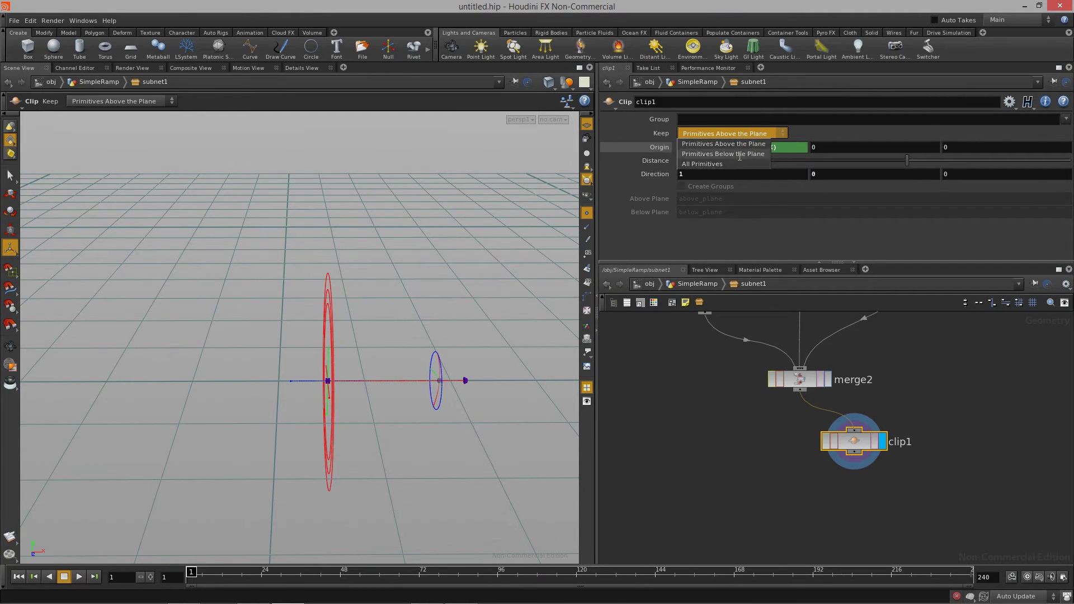
{"action": "left_click", "coordinate": [740, 154]}
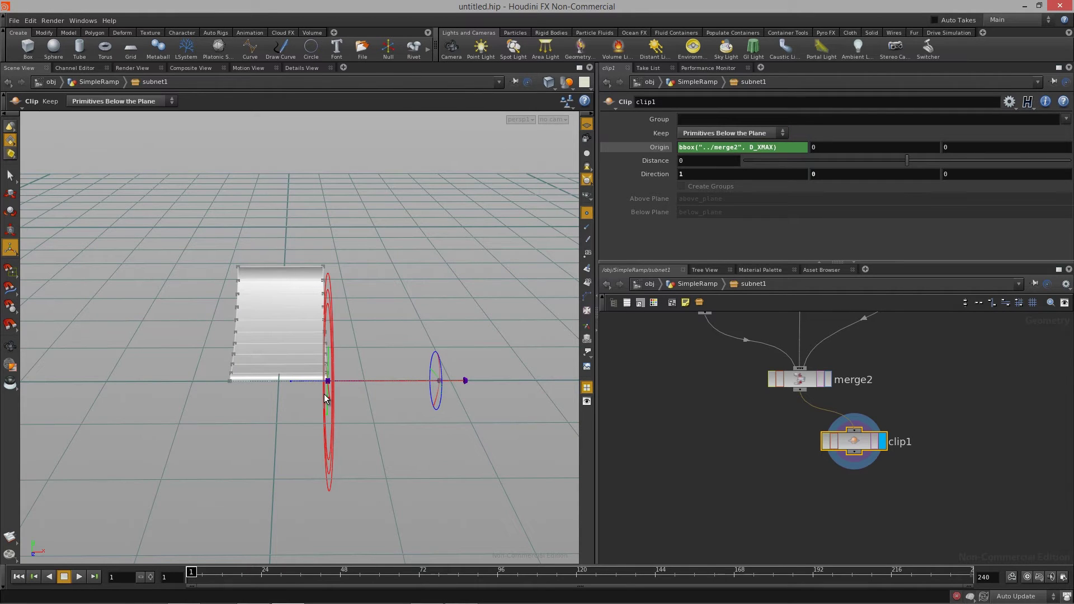
{"action": "key", "text": "Escape"}
{"action": "left_click_drag", "start_coordinate": [391, 364], "coordinate": [319, 395]}
{"action": "left_click", "coordinate": [768, 137]}
{"action": "left_click", "coordinate": [763, 144]}
Extend clip1's X origin expression to bbox("../merge2", D_XMAX)-0.1 and view the remaining edge strip from several angles
{"action": "left_click", "coordinate": [789, 149]}
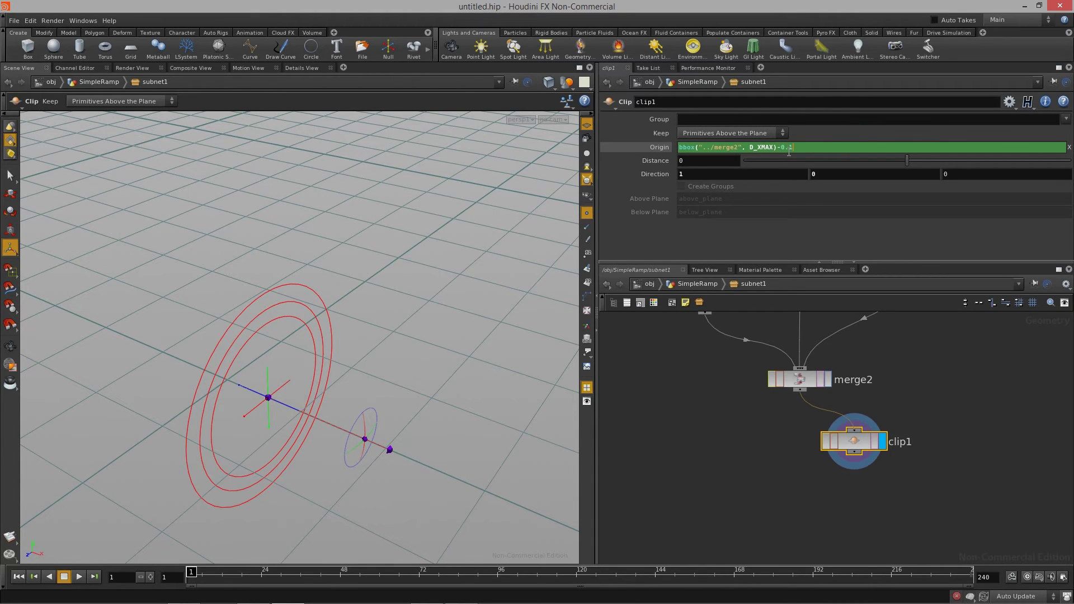
{"action": "key", "text": "Return"}
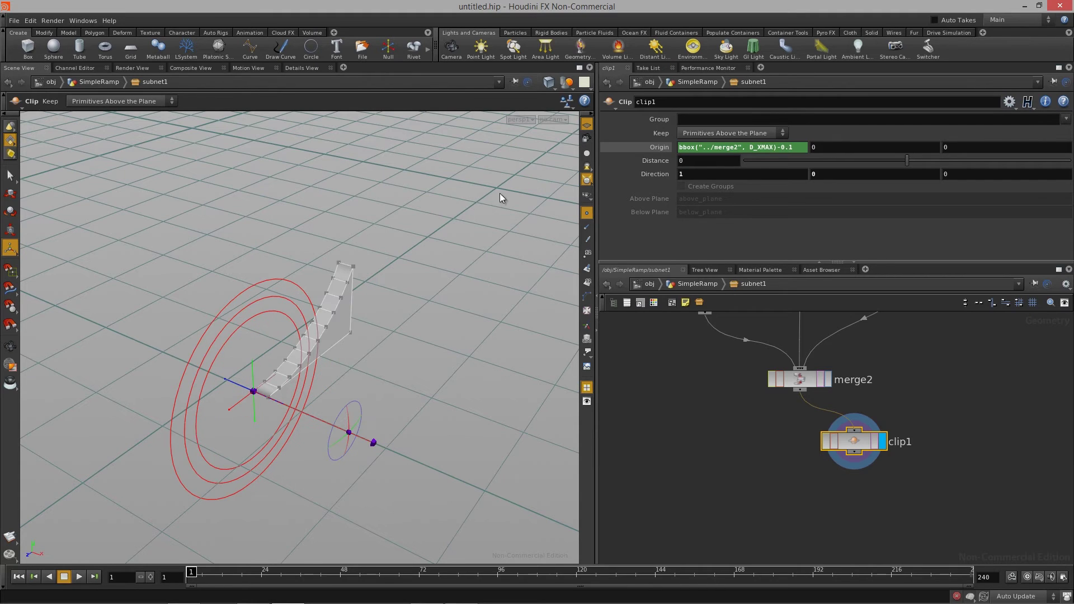
{"action": "key", "text": "Escape"}
{"action": "left_click_drag", "start_coordinate": [319, 244], "coordinate": [315, 209]}
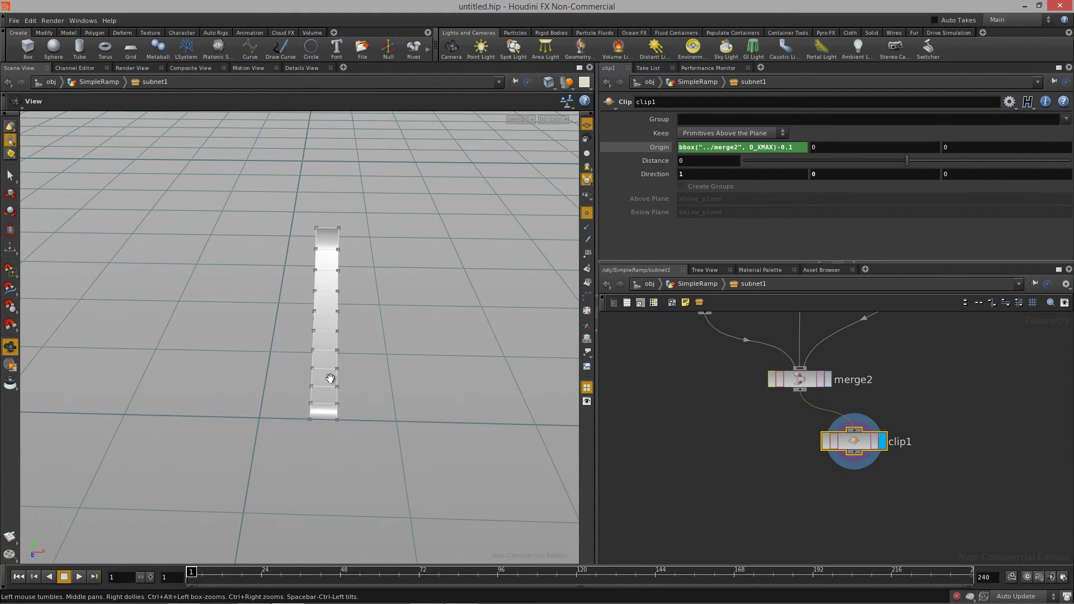
{"action": "left_click_drag", "start_coordinate": [329, 430], "coordinate": [338, 343]}
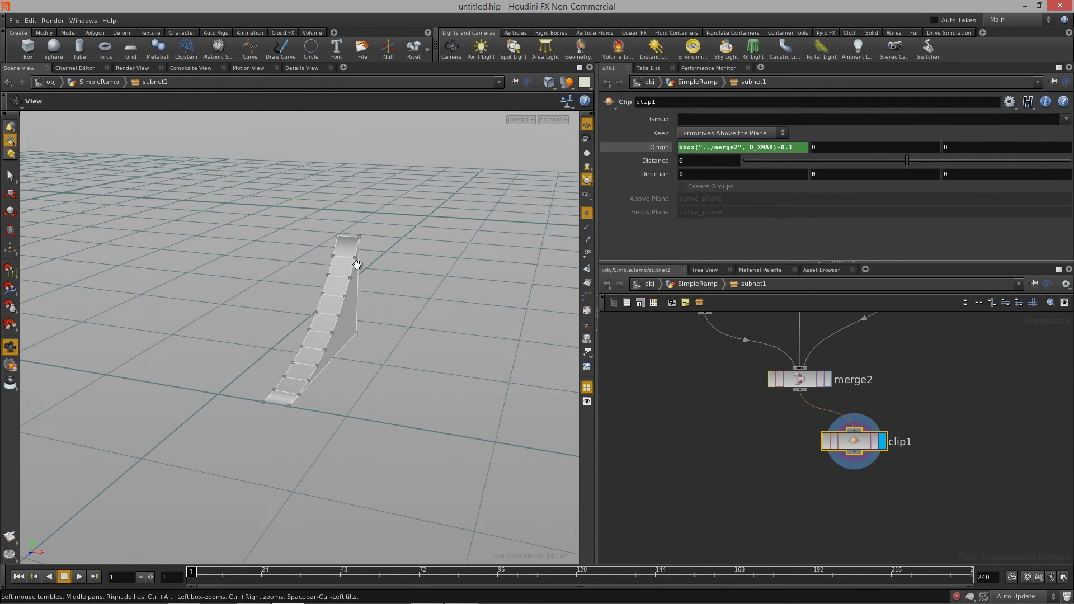
{"action": "left_click_drag", "start_coordinate": [269, 394], "coordinate": [334, 321]}
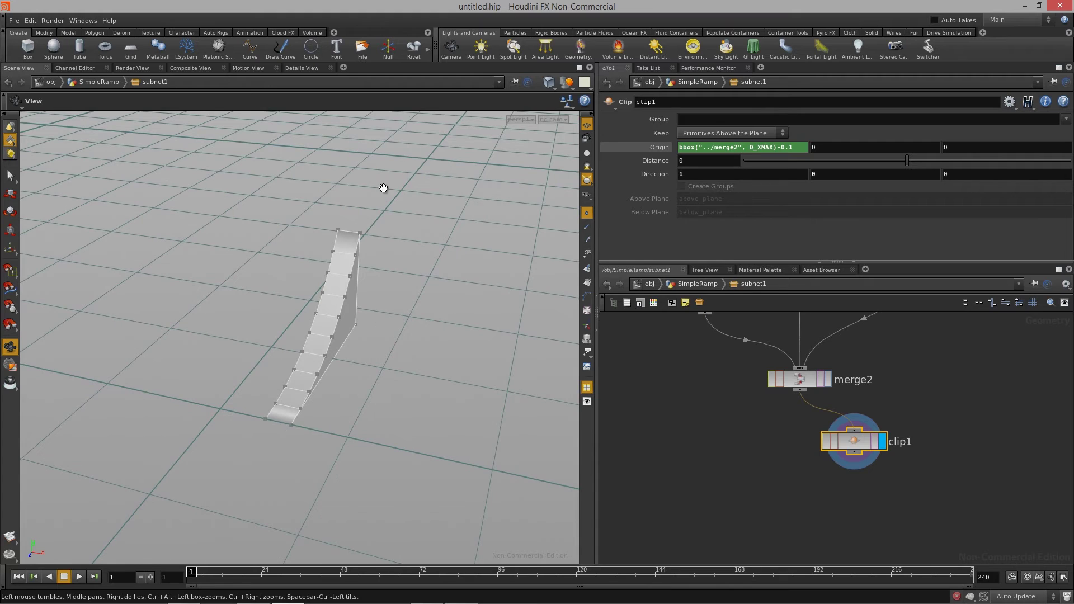
Duplicate clip1, place the copy beside it with its input connected to merge2, and display the copy
{"action": "middle_click_drag", "start_coordinate": [759, 448], "coordinate": [746, 430]}
{"action": "left_click_drag", "start_coordinate": [838, 427], "coordinate": [814, 426]}
{"action": "key", "text": "ctrl+c"}
{"action": "key", "text": "ctrl+v"}
{"action": "left_click_drag", "start_coordinate": [867, 459], "coordinate": [910, 420]}
{"action": "middle_click_drag", "start_coordinate": [922, 458], "coordinate": [910, 454]}
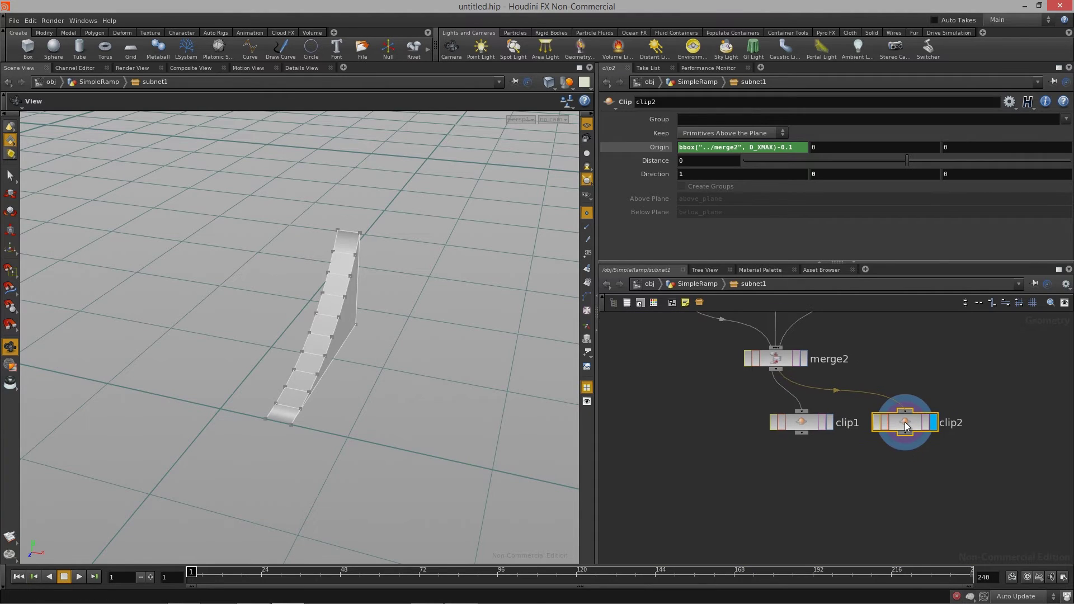
Set clip2 to keep Primitives Below the Plane and shift clip1 aside in the network
{"action": "left_click", "coordinate": [770, 133]}
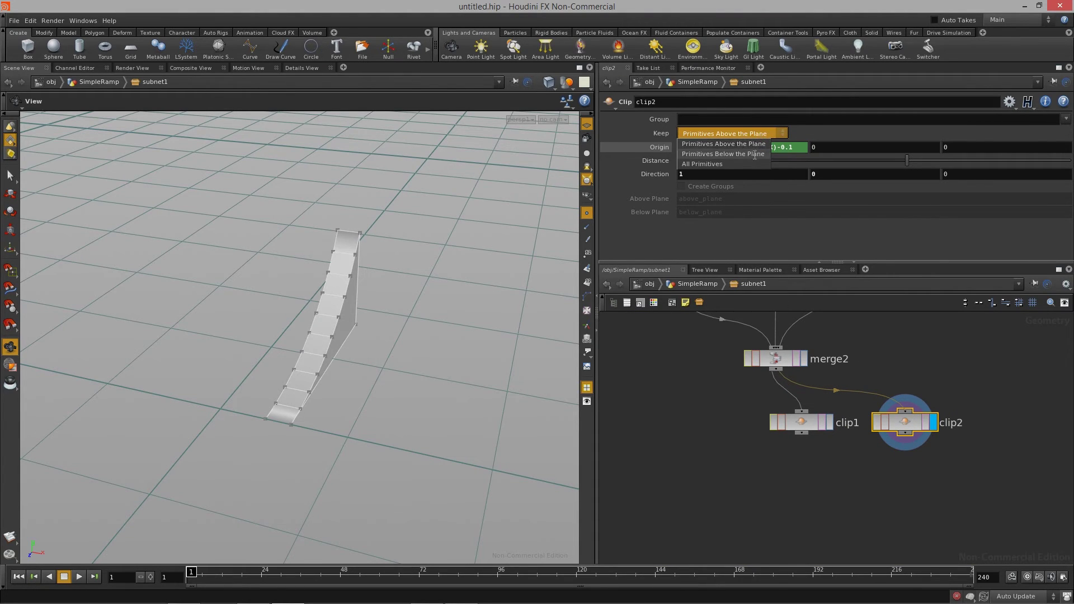
{"action": "left_click", "coordinate": [710, 154]}
{"action": "left_click_drag", "start_coordinate": [310, 281], "coordinate": [319, 301]}
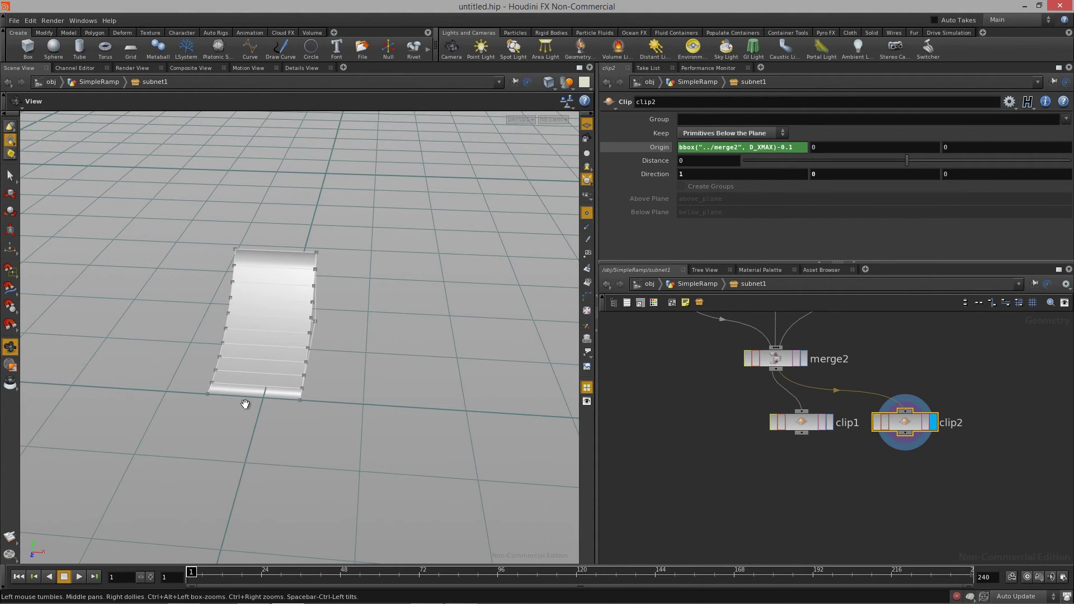
{"action": "left_click_drag", "start_coordinate": [793, 414], "coordinate": [760, 412]}
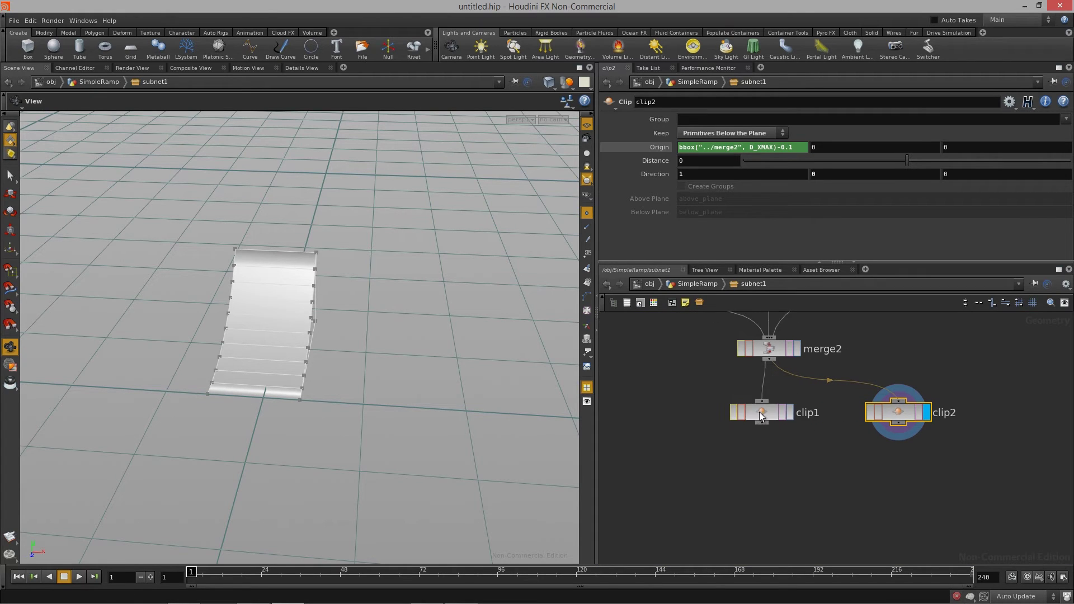
Add a new Clip node below clip2, and compare the geometry of clip1 and clip2 by displaying each in turn
{"action": "middle_click_drag", "start_coordinate": [878, 464], "coordinate": [853, 448]}
{"action": "key", "text": "Tab"}
{"action": "type", "text": "clip"}
{"action": "key", "text": "Return"}
{"action": "left_click", "coordinate": [860, 454]}
{"action": "left_click", "coordinate": [860, 397]}
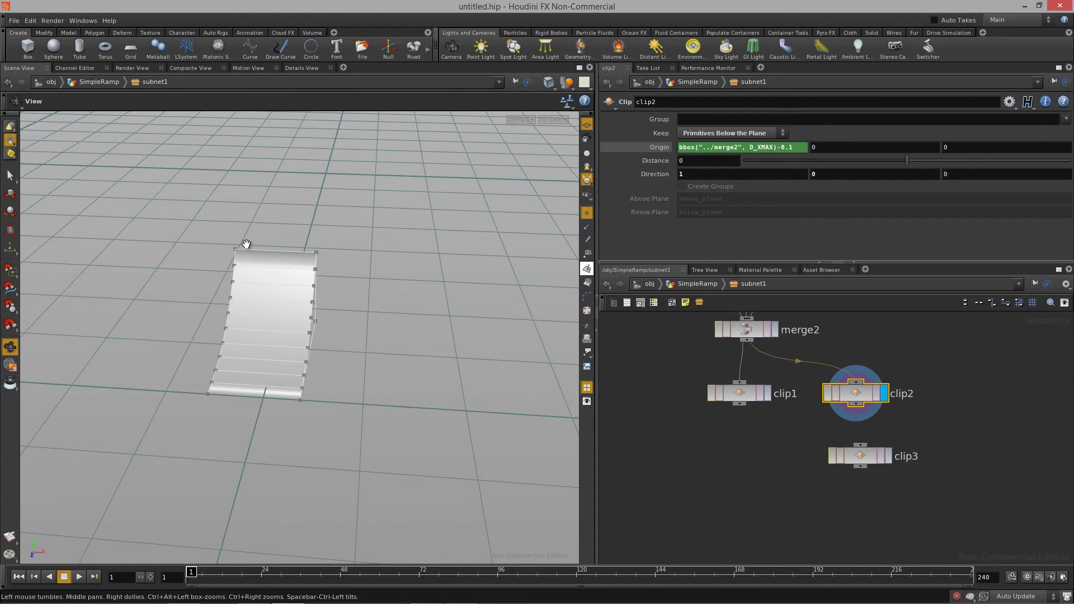
{"action": "left_click", "coordinate": [768, 394]}
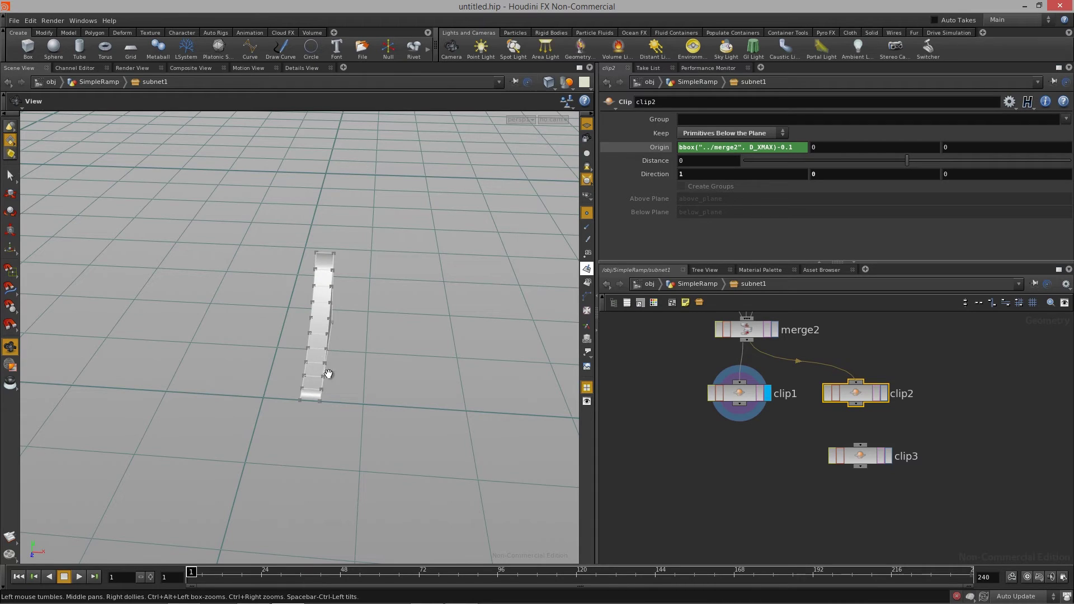
{"action": "left_click", "coordinate": [885, 392]}
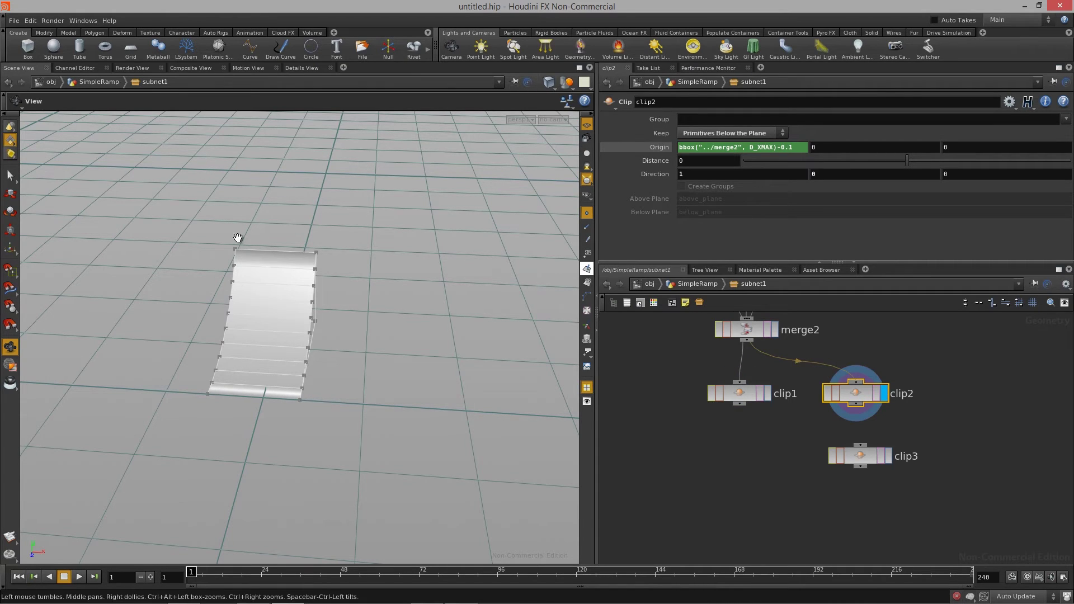
Connect clip2's output to the new clip3 node, align it under clip2, and display and select clip3
{"action": "left_click_drag", "start_coordinate": [856, 404], "coordinate": [866, 456]}
{"action": "left_click", "coordinate": [853, 443]}
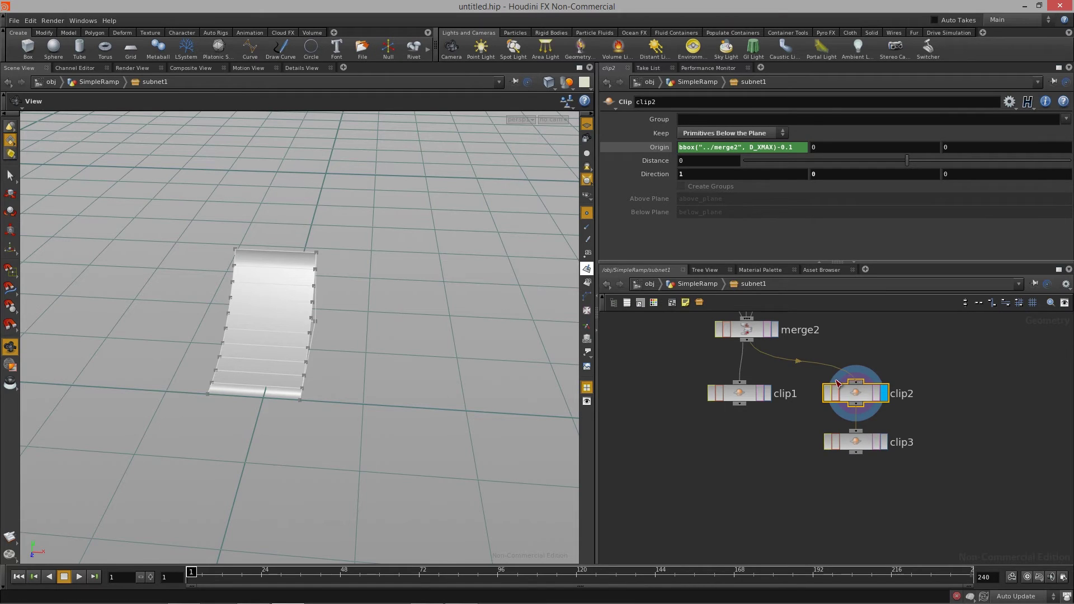
{"action": "left_click", "coordinate": [886, 443]}
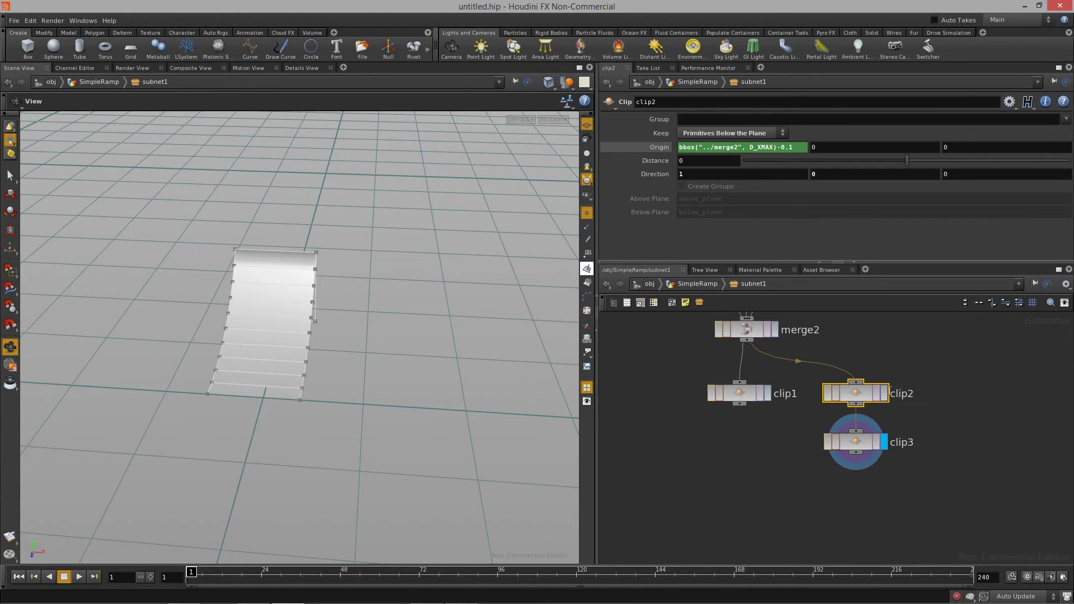
{"action": "left_click", "coordinate": [889, 442]}
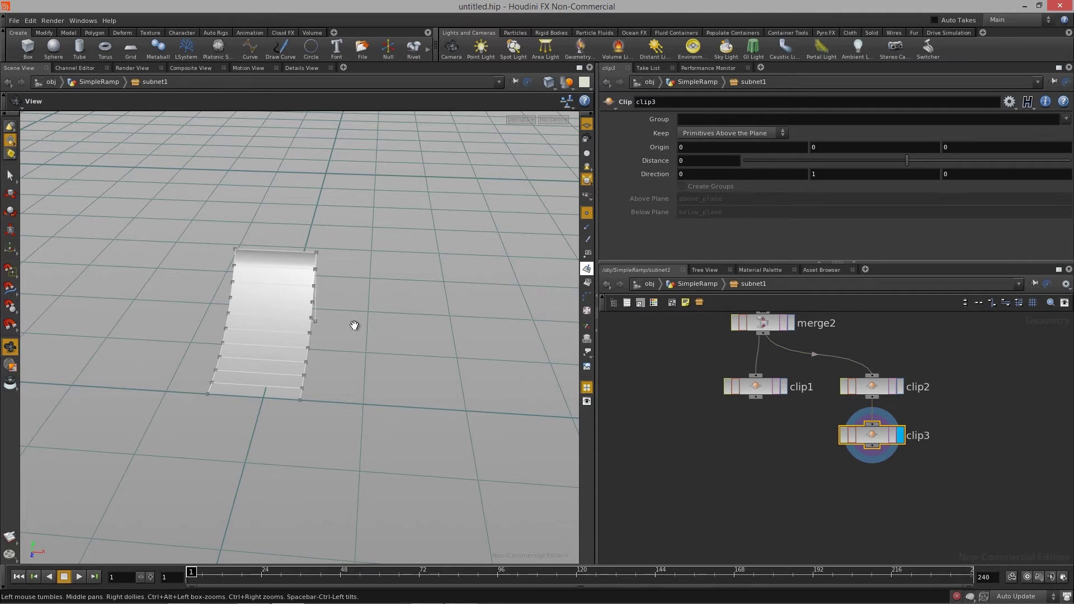
Set clip3's direction to 1, 0, 0 and its X origin to the expression bbox("../merge2", D_XMIN)
{"action": "left_click_drag", "start_coordinate": [346, 314], "coordinate": [391, 314]}
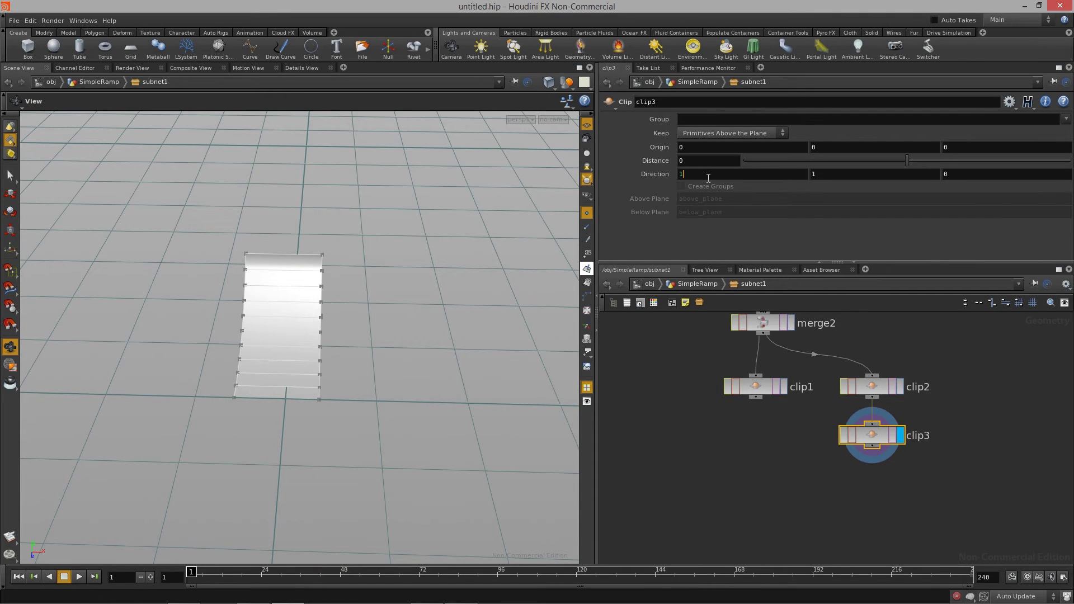
{"action": "key", "text": "Return"}
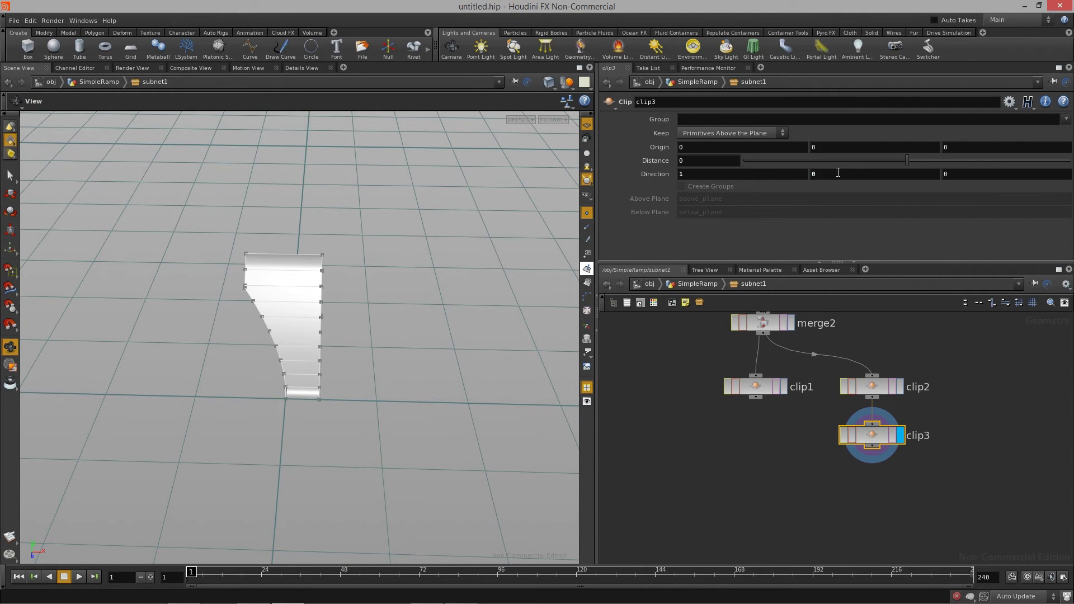
{"action": "type", "text": "bbo"}
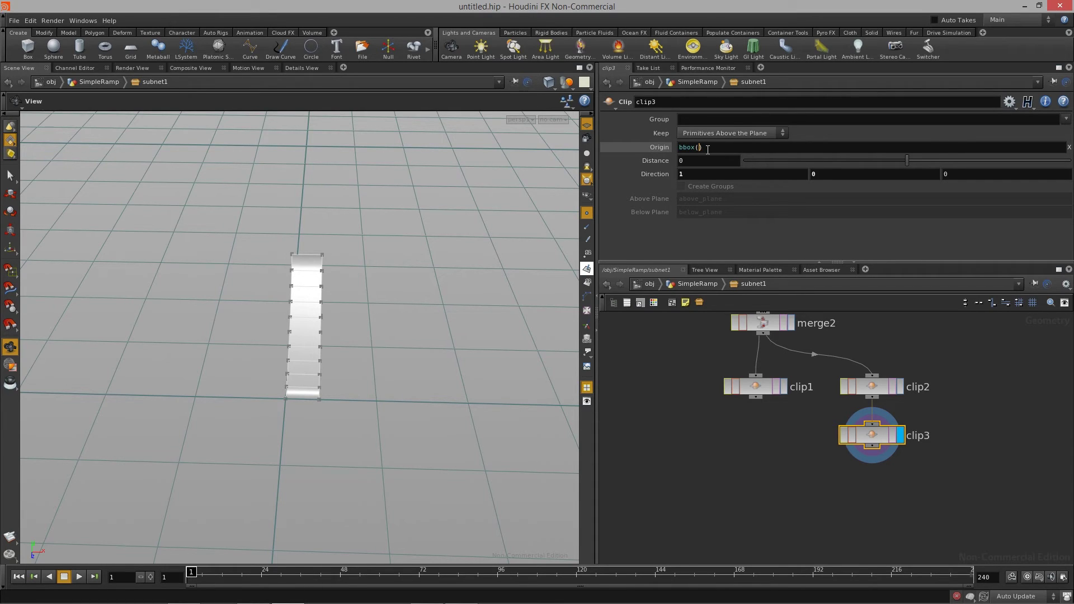
{"action": "type", "text": "x(\""}
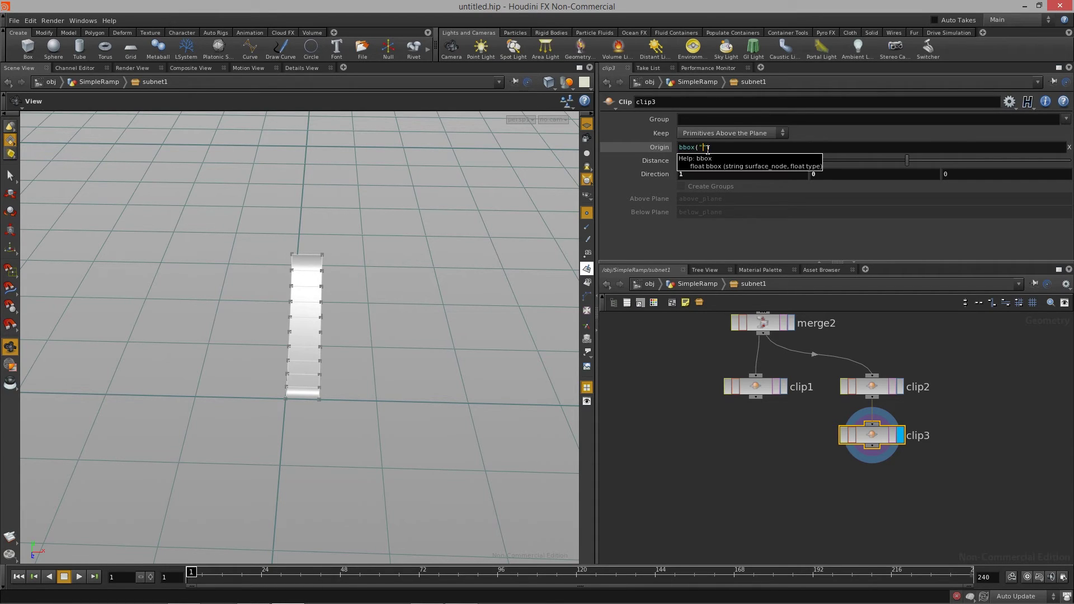
{"action": "type", "text": "./"}
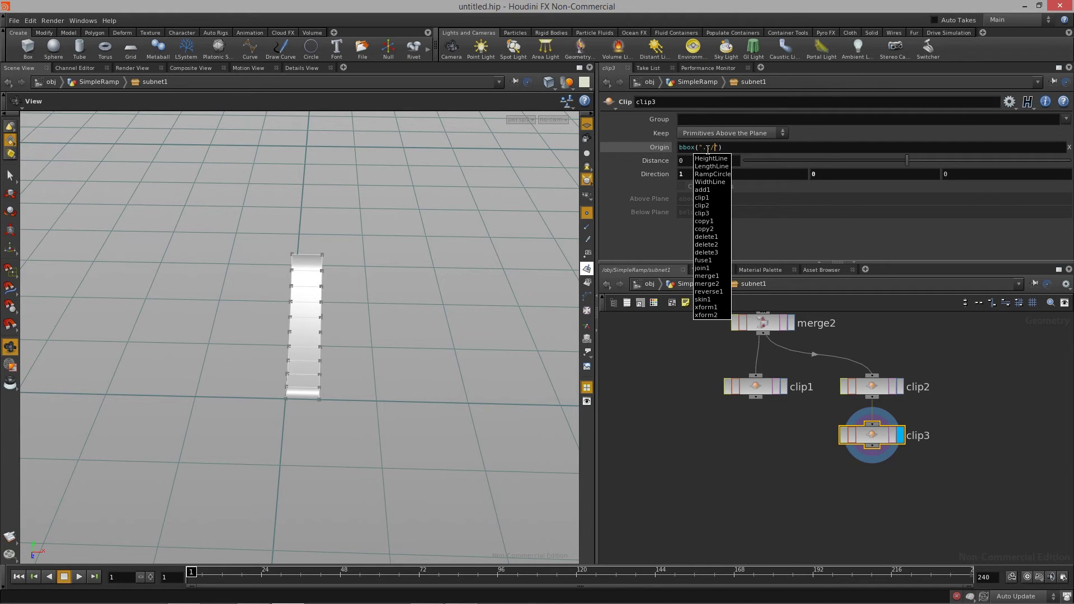
{"action": "type", "text": "merge2"}
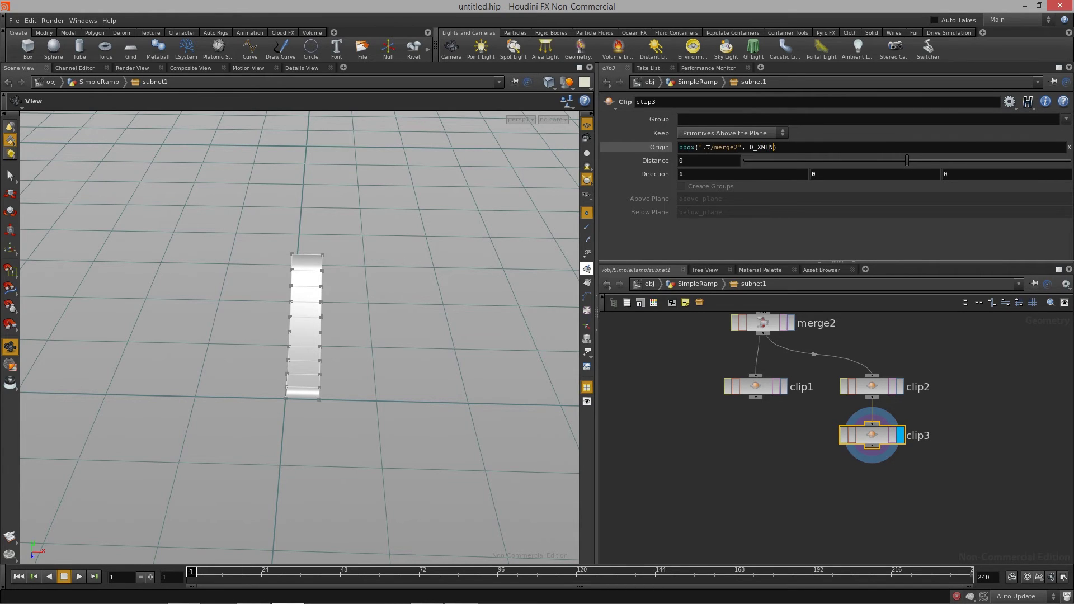
{"action": "key", "text": "Return"}
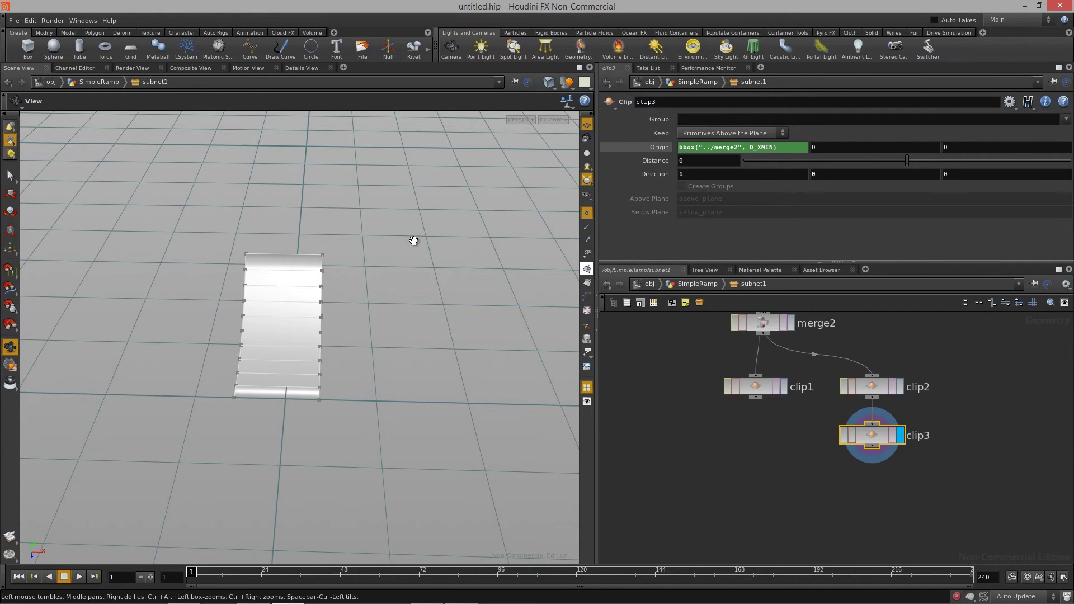
Examine the position of clip3's clip plane relative to the ramp edge from several angles
{"action": "scroll", "coordinate": [382, 299], "scroll_direction": "down", "scroll_amount": 1}
{"action": "middle_click_drag", "start_coordinate": [379, 298], "coordinate": [401, 293]}
{"action": "key", "text": "Return"}
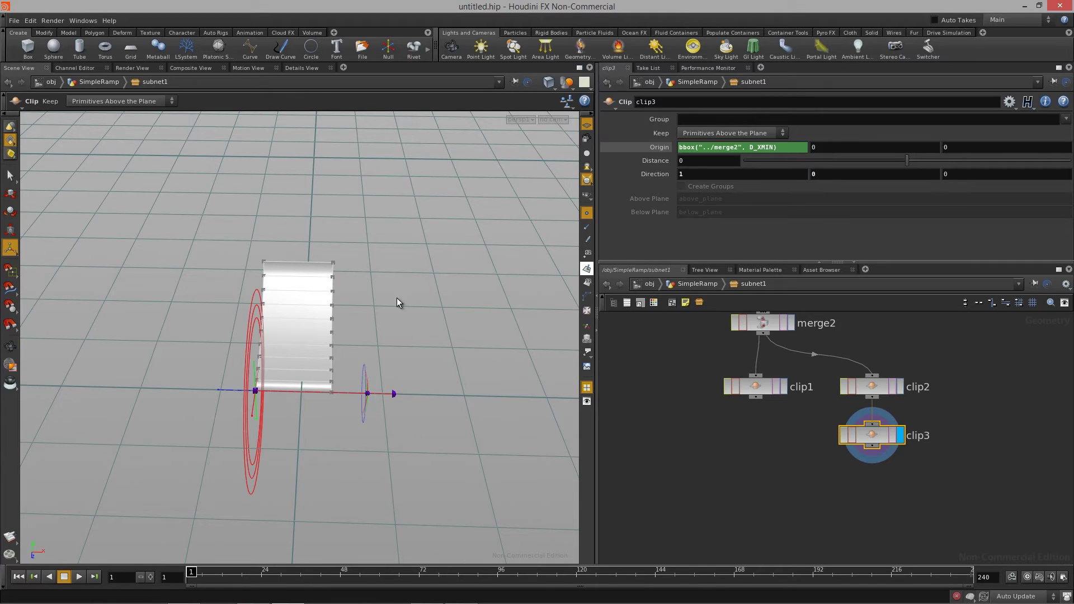
{"action": "key", "text": "Escape"}
{"action": "key", "text": "Return"}
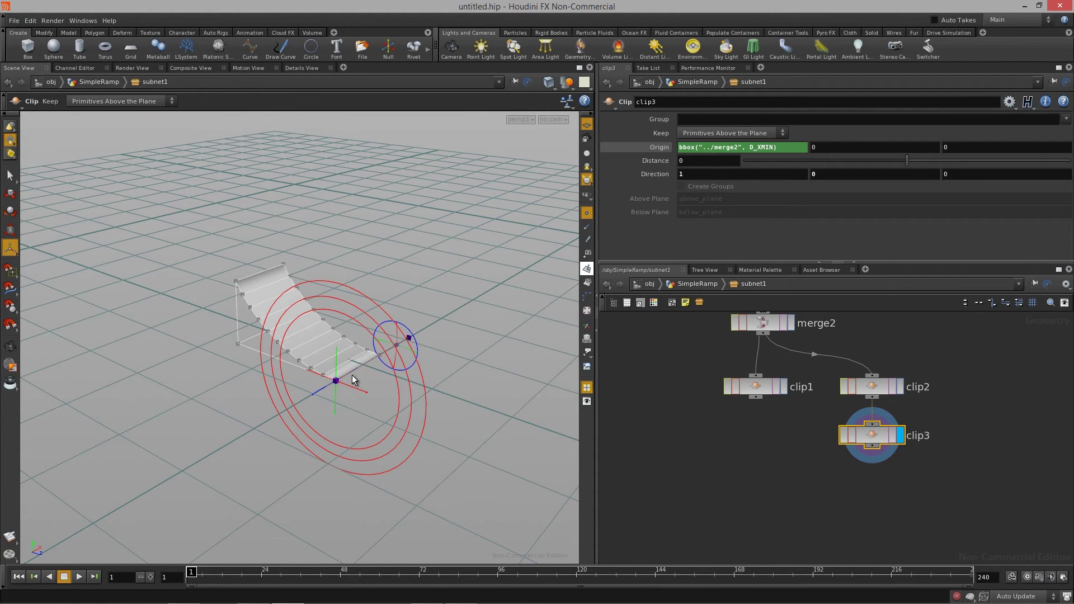
{"action": "key", "text": "Escape"}
{"action": "mouse_move", "coordinate": [343, 375]}
{"action": "left_mouse_down"}
{"action": "mouse_move", "coordinate": [232, 377]}
{"action": "mouse_move", "coordinate": [360, 384]}
{"action": "mouse_move", "coordinate": [347, 378]}
{"action": "mouse_move", "coordinate": [332, 384]}
{"action": "mouse_move", "coordinate": [352, 391]}
{"action": "left_mouse_up"}
{"action": "key", "text": "Return"}
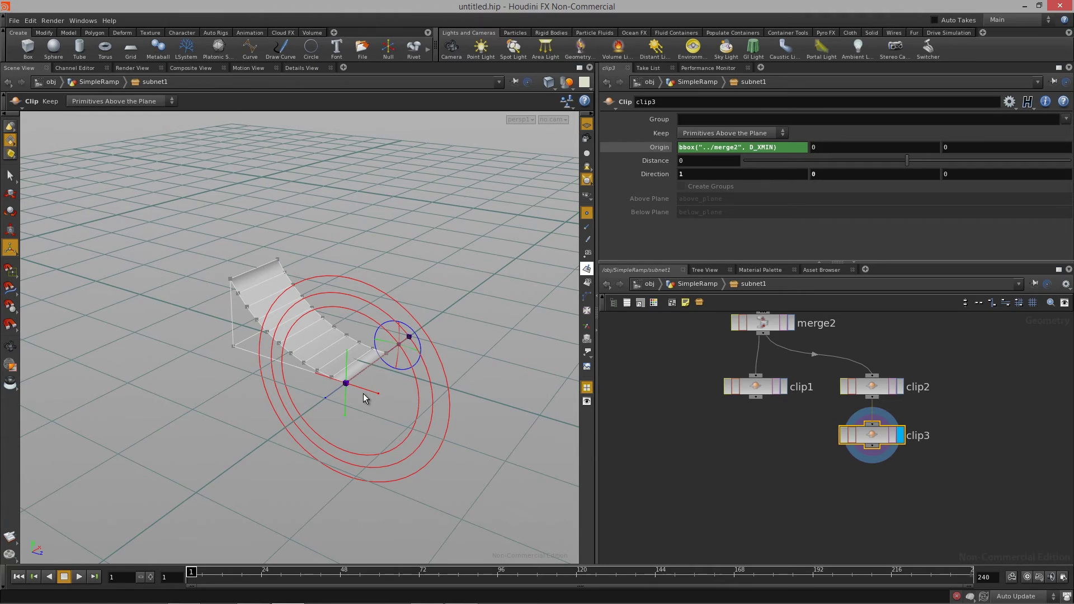
{"action": "key", "text": "Escape"}
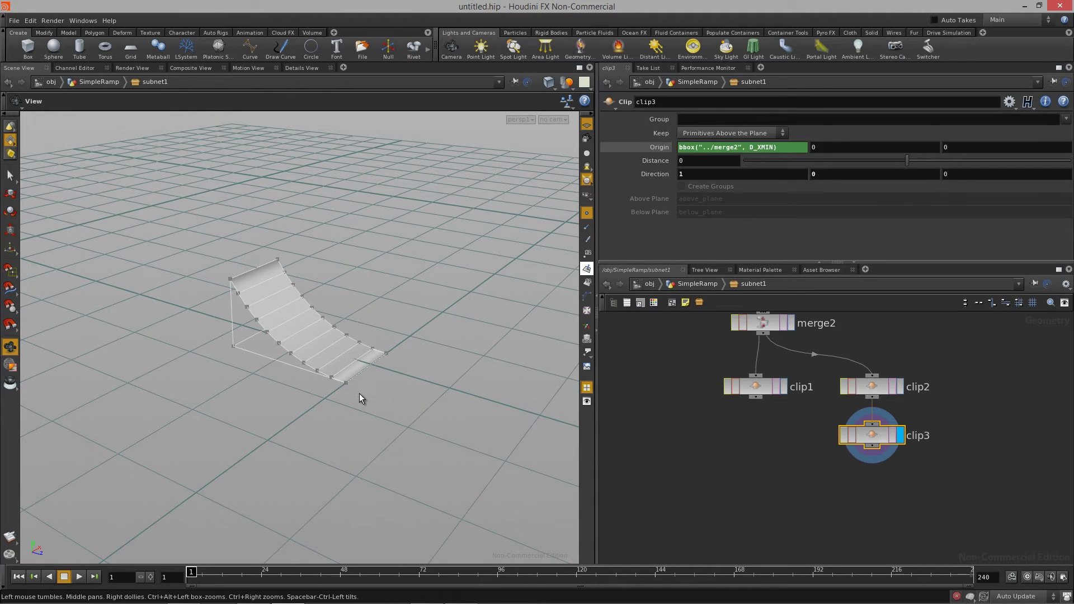
{"action": "key", "text": "Return"}
{"action": "key", "text": "Escape"}
{"action": "key", "text": "Return"}
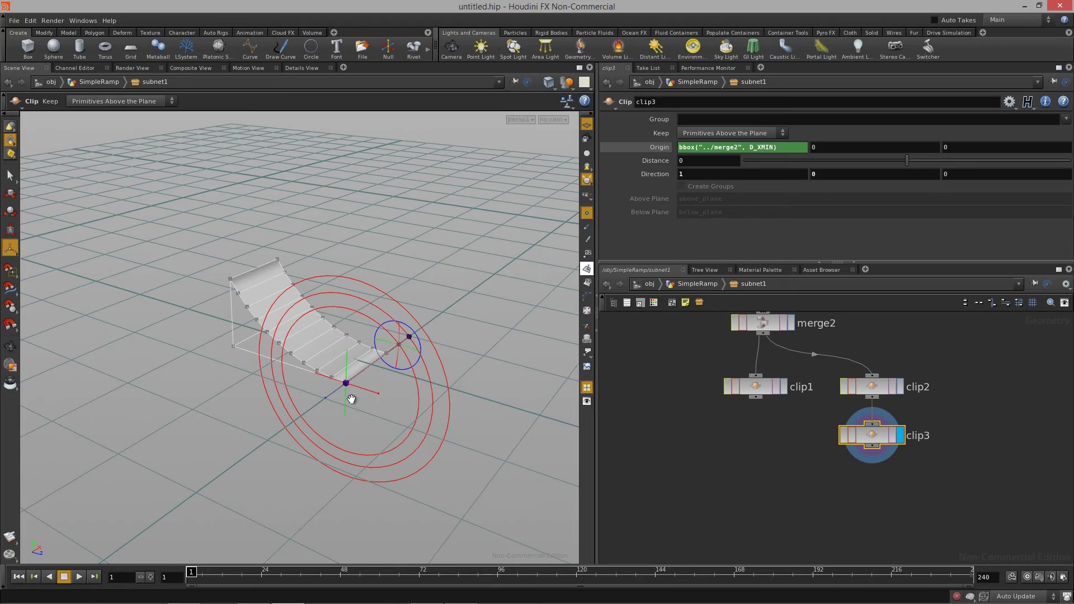
{"action": "key", "text": "Escape"}
{"action": "left_click_drag", "start_coordinate": [349, 394], "coordinate": [277, 376]}
{"action": "key", "text": "Return"}
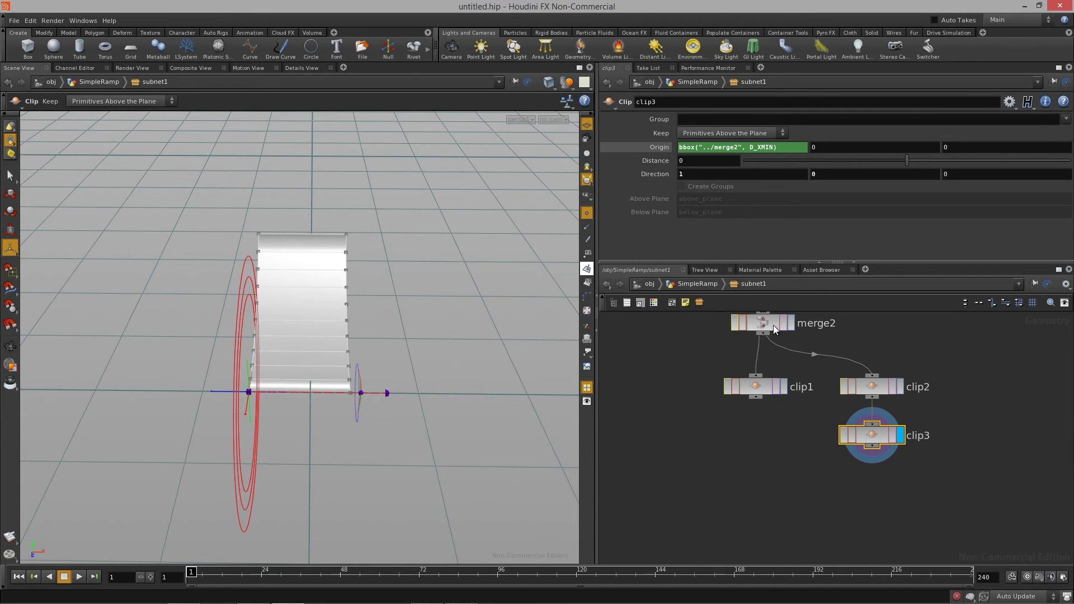
Extend clip3's X origin expression to bbox("../merge2", D_XMIN)+0.1 and keep Primitives Below the Plane
{"action": "middle_click_drag", "start_coordinate": [834, 344], "coordinate": [834, 363]}
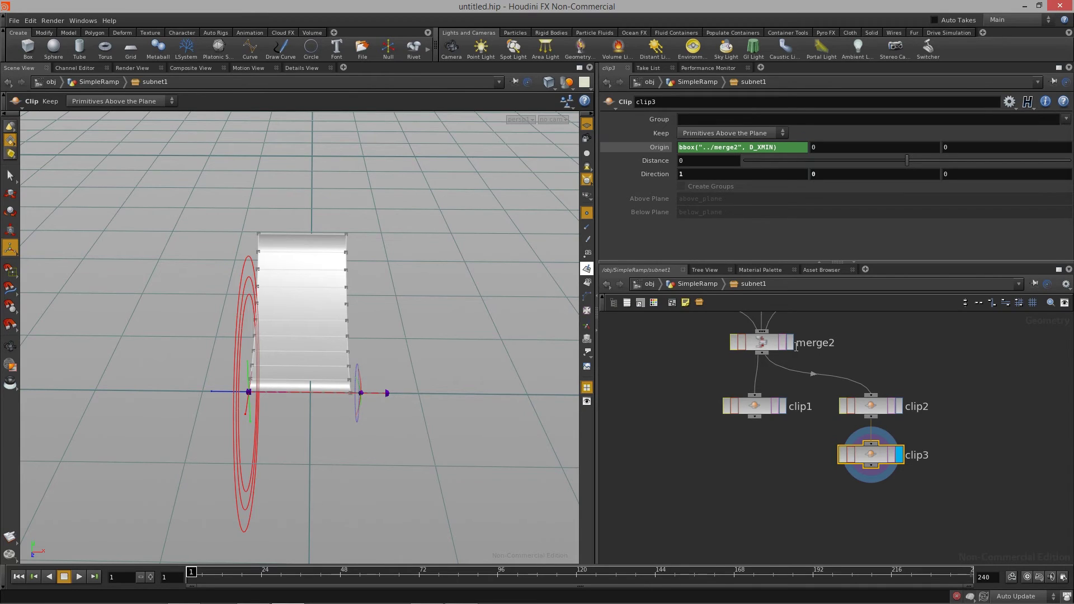
{"action": "left_click", "coordinate": [790, 147]}
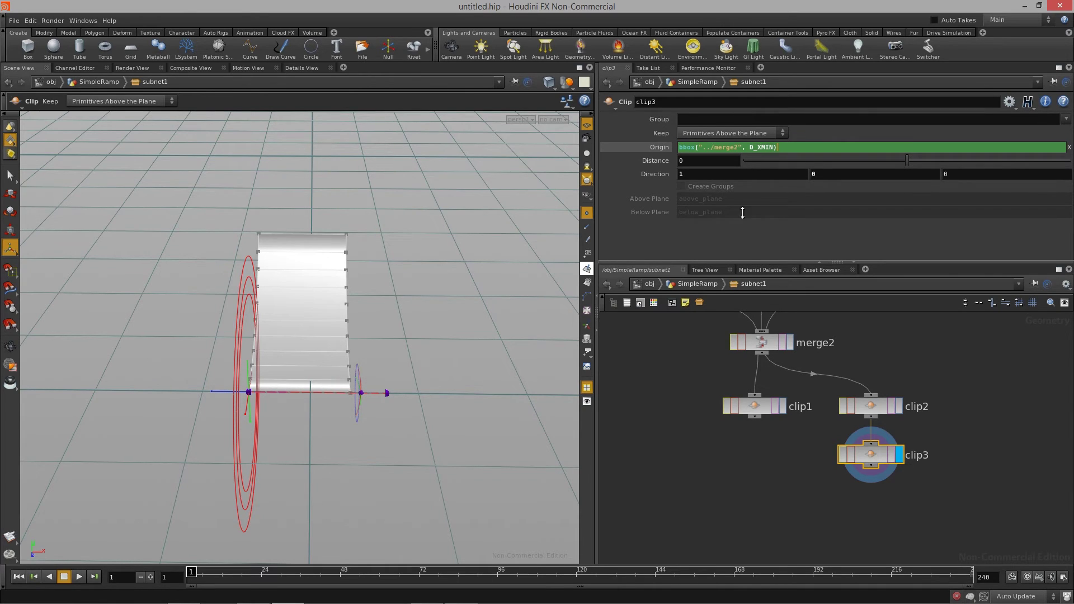
{"action": "left_click", "coordinate": [769, 407]}
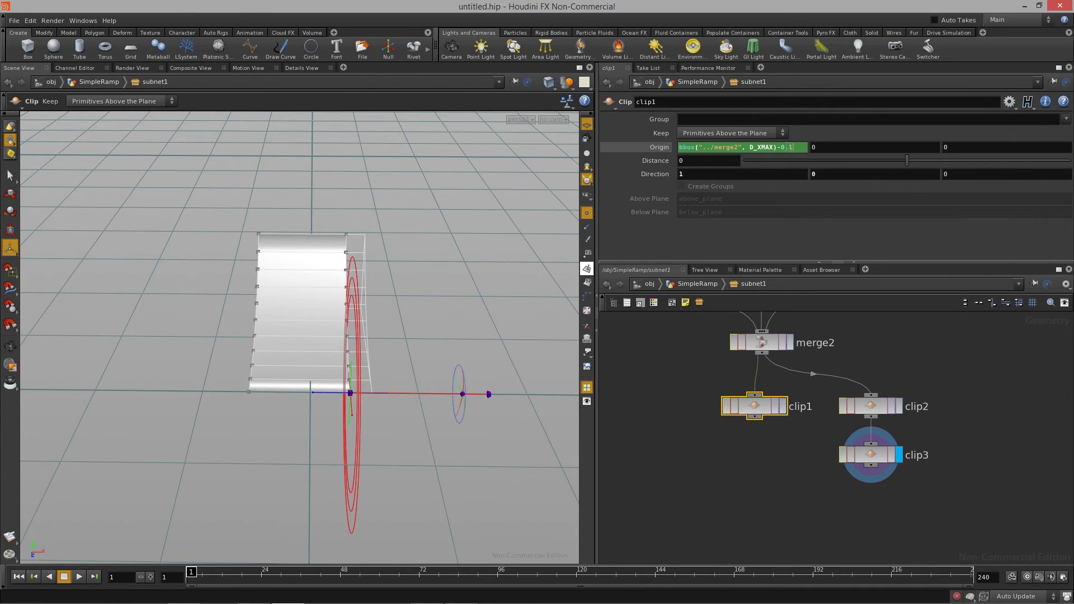
{"action": "left_click", "coordinate": [876, 460]}
{"action": "left_click", "coordinate": [793, 147]}
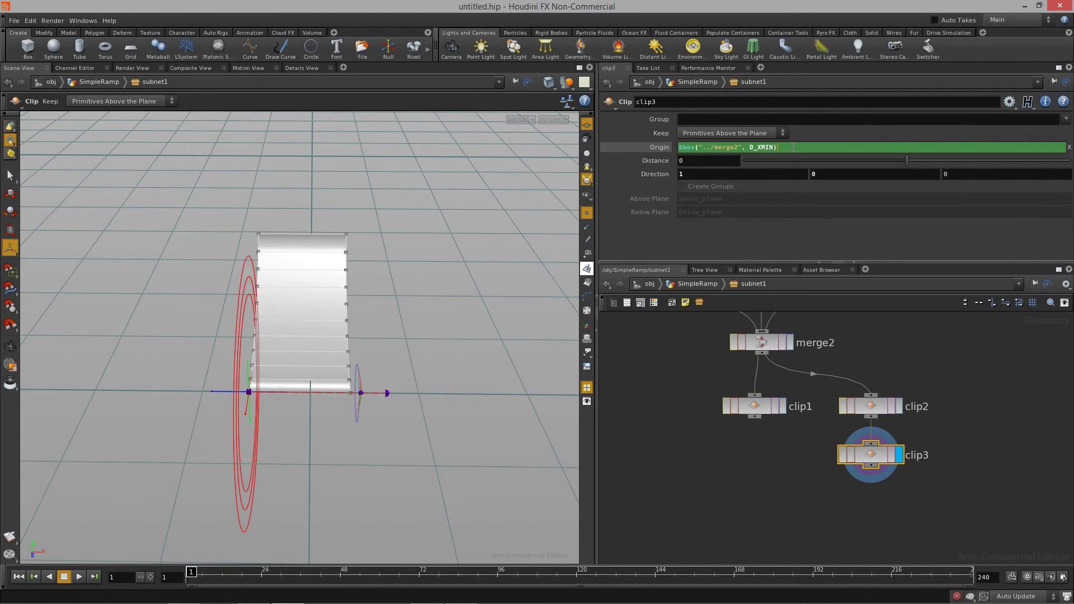
{"action": "key", "text": "Return"}
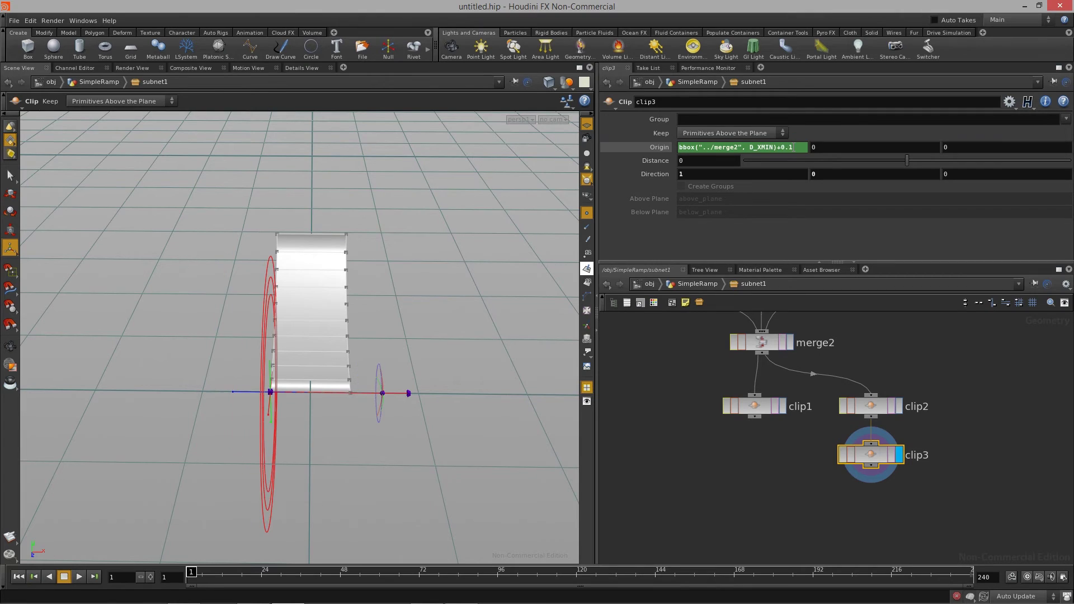
{"action": "left_click", "coordinate": [732, 133]}
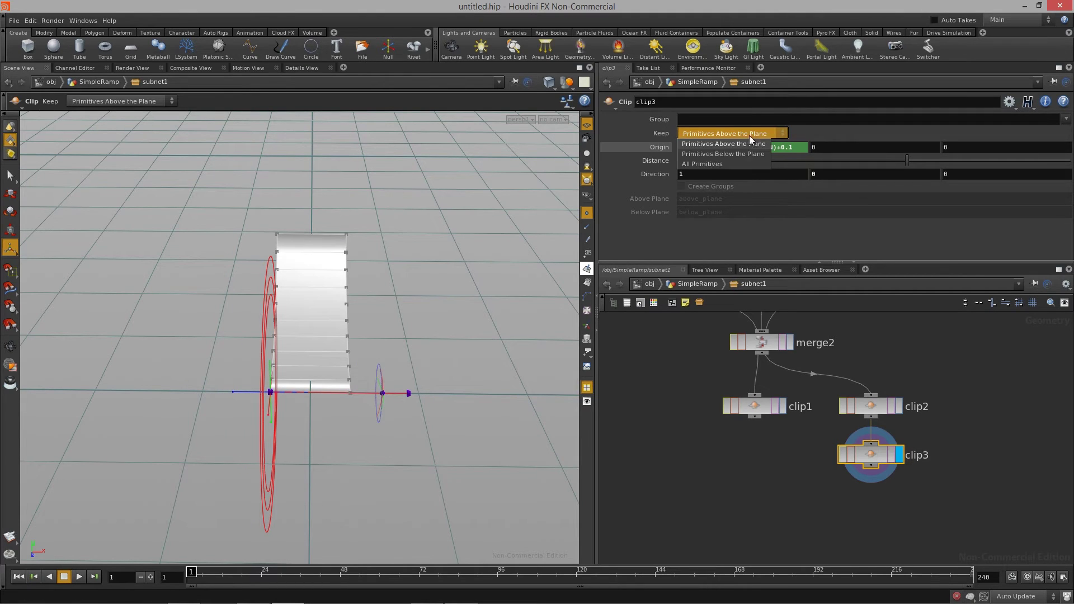
{"action": "left_click", "coordinate": [744, 147]}
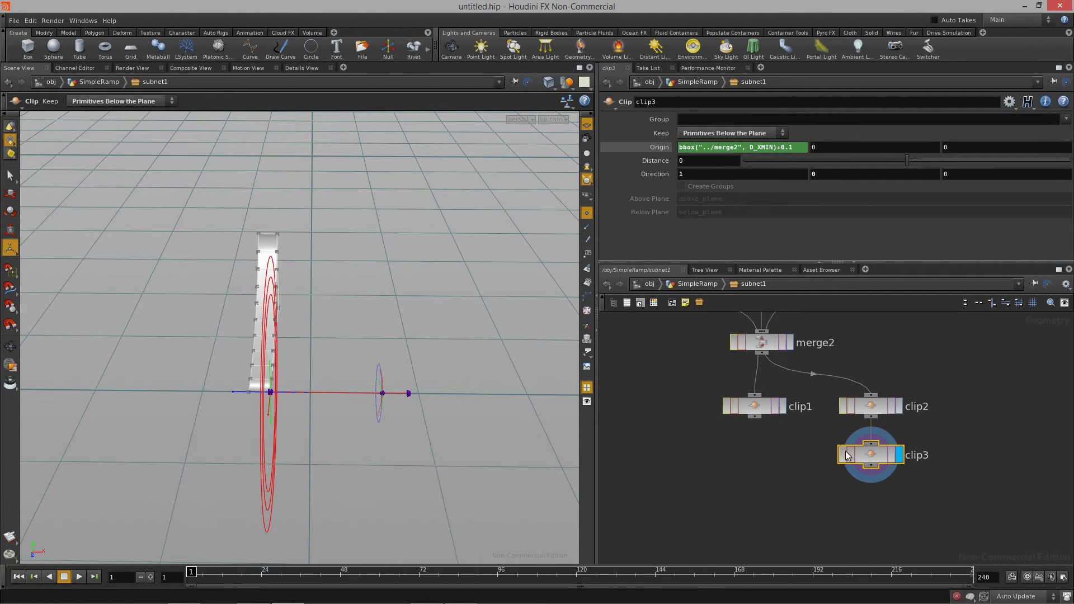
Move clip3 below clip1 and temporarily template clip1 to view both ramp edge strips together from several angles
{"action": "left_click_drag", "start_coordinate": [845, 452], "coordinate": [739, 456]}
{"action": "left_click", "coordinate": [775, 406]}
{"action": "key", "text": "Escape"}
{"action": "left_click_drag", "start_coordinate": [415, 373], "coordinate": [134, 302]}
{"action": "left_click_drag", "start_coordinate": [317, 378], "coordinate": [280, 375]}
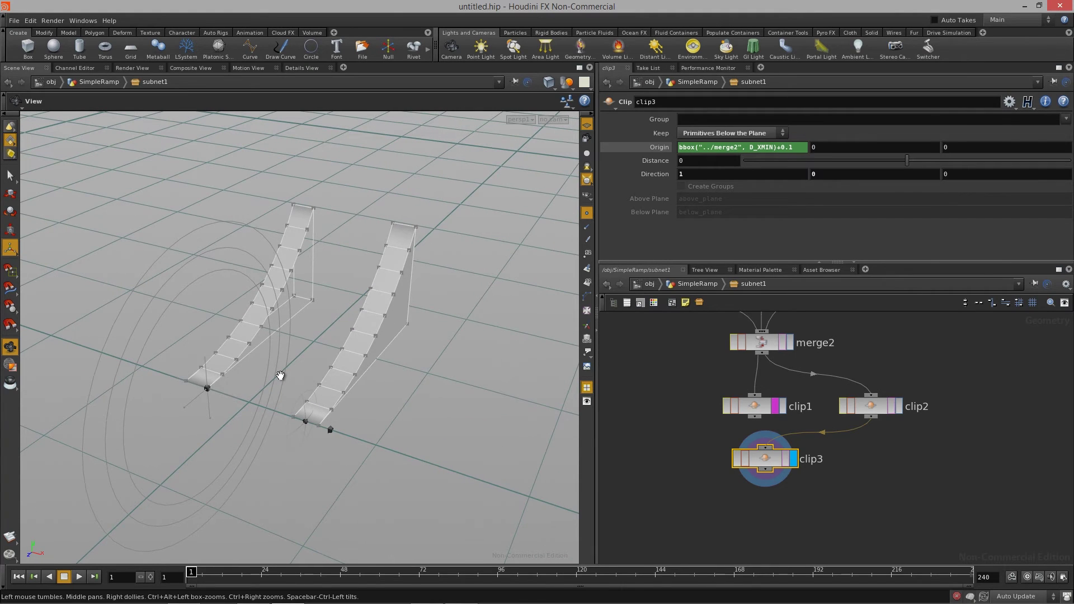
{"action": "key", "text": "Return"}
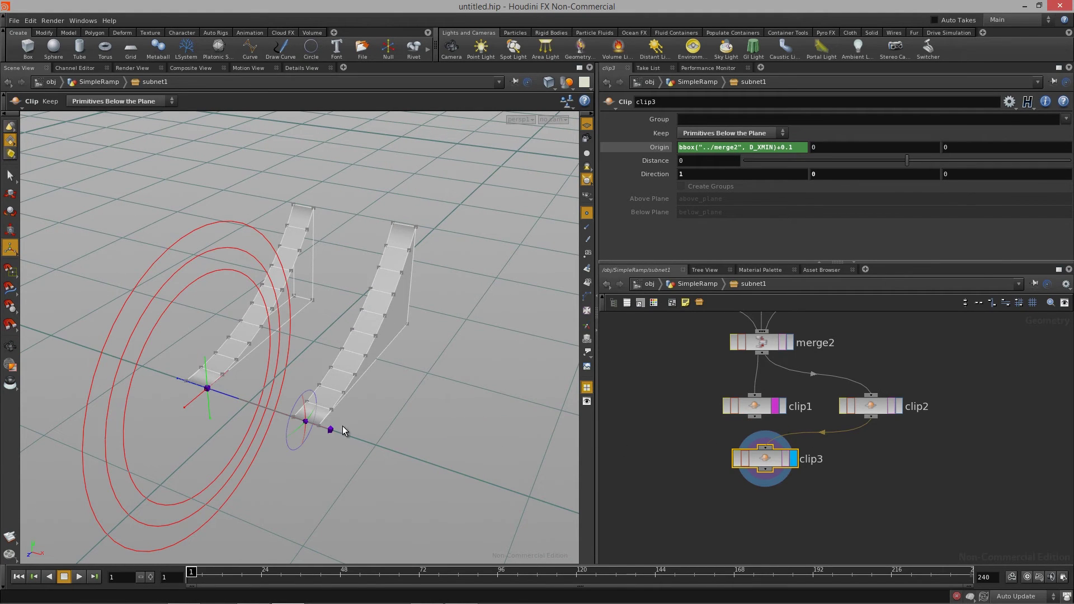
{"action": "key", "text": "Escape"}
{"action": "left_click_drag", "start_coordinate": [324, 412], "coordinate": [364, 381]}
{"action": "key", "text": "Return"}
{"action": "key", "text": "Escape"}
{"action": "key", "text": "space"}
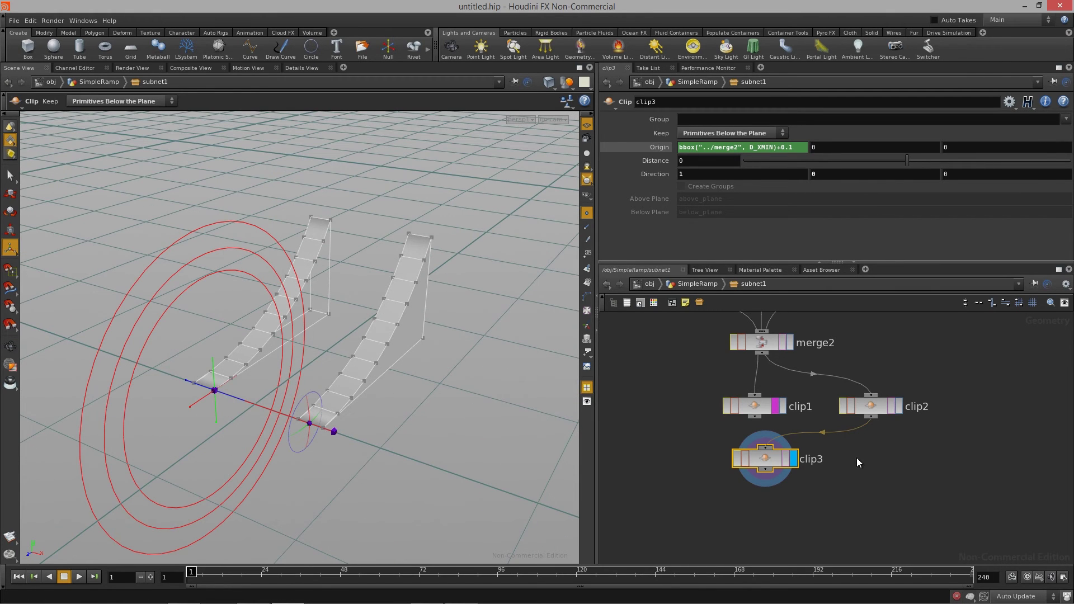
{"action": "left_click", "coordinate": [775, 408]}
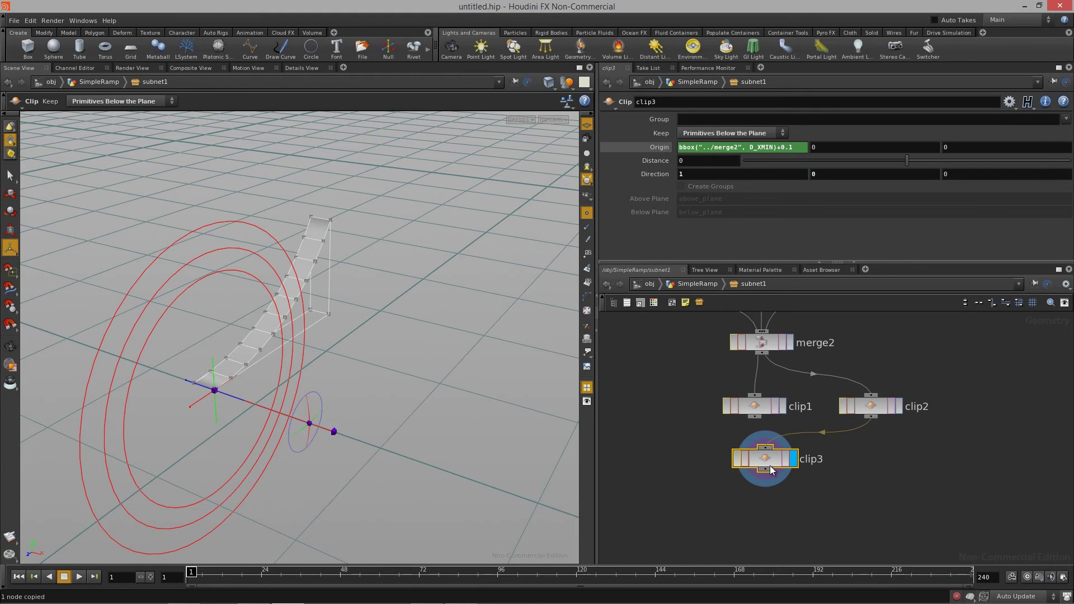
Duplicate clip3 as a displayed node fed by clip2, and set the copy to keep Primitives Above the Plane
{"action": "key", "text": "ctrl+v"}
{"action": "left_click", "coordinate": [876, 477]}
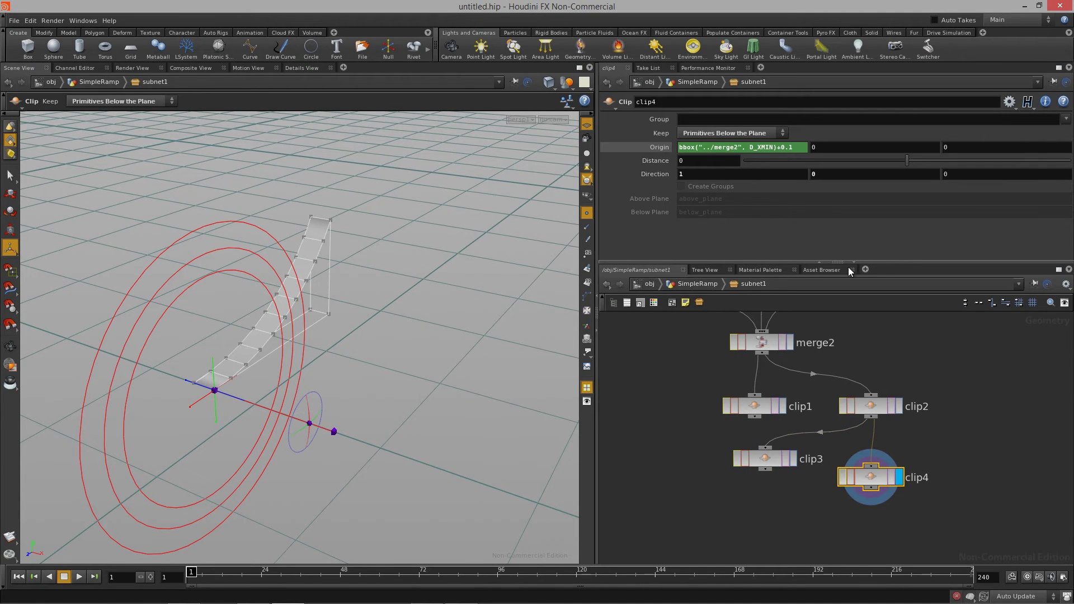
{"action": "left_click", "coordinate": [767, 140]}
{"action": "left_click", "coordinate": [727, 143]}
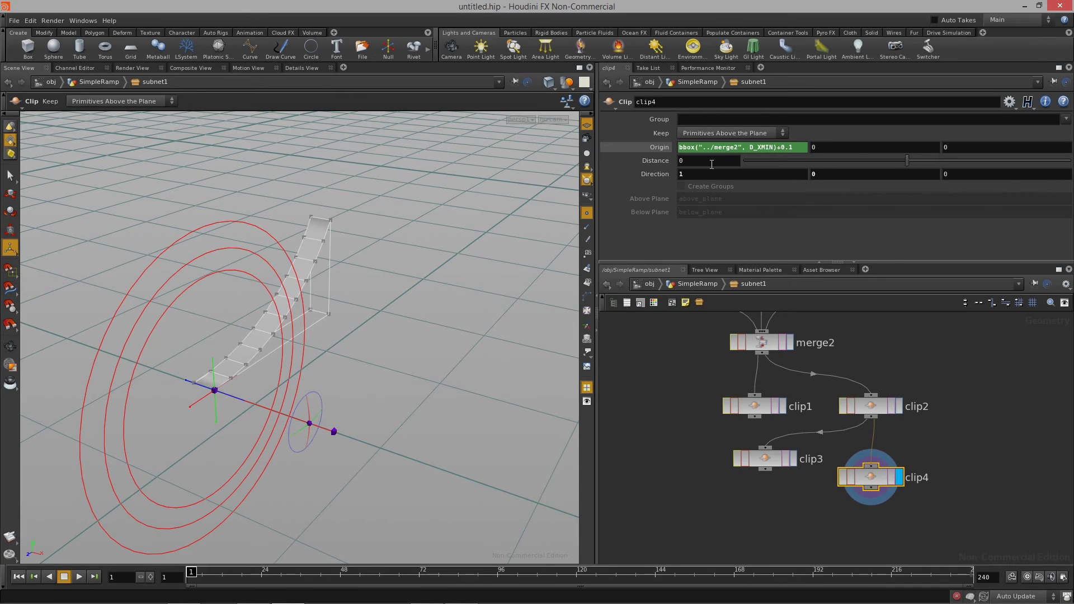
Combine clip4, clip3 and clip1 in a new Merge node below them and display it
{"action": "left_click_drag", "start_coordinate": [409, 345], "coordinate": [313, 232]}
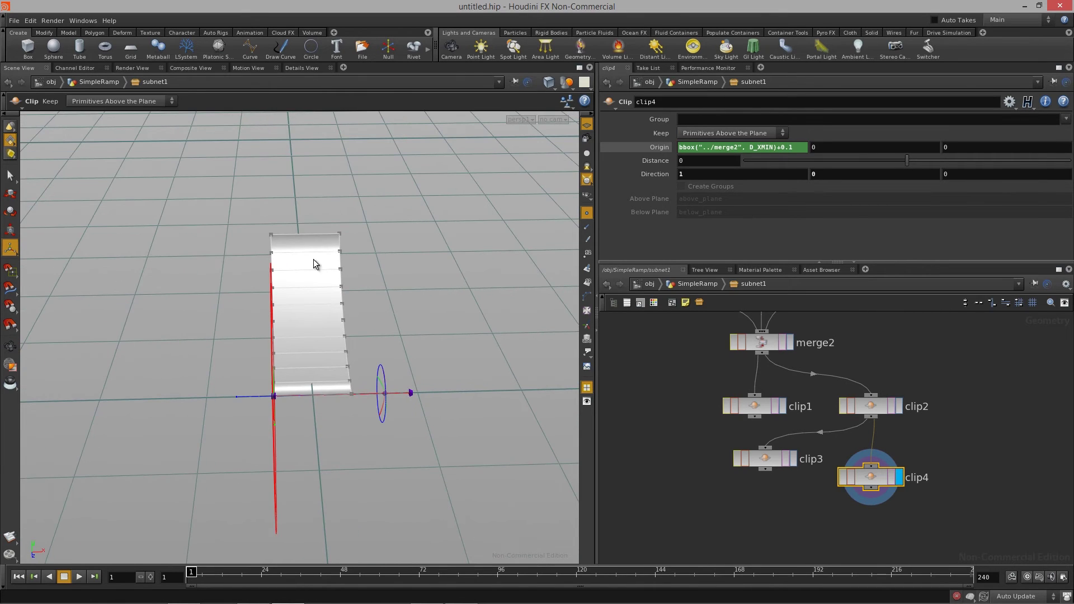
{"action": "left_click_drag", "start_coordinate": [330, 426], "coordinate": [376, 255]}
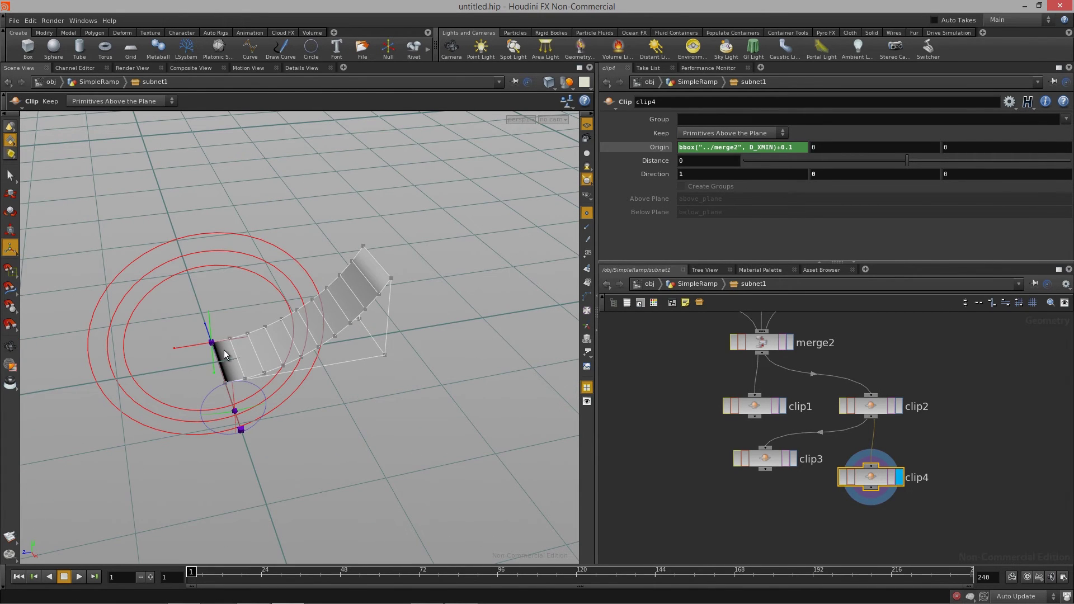
{"action": "left_click_drag", "start_coordinate": [437, 395], "coordinate": [403, 425]}
{"action": "middle_click_drag", "start_coordinate": [763, 493], "coordinate": [756, 468]}
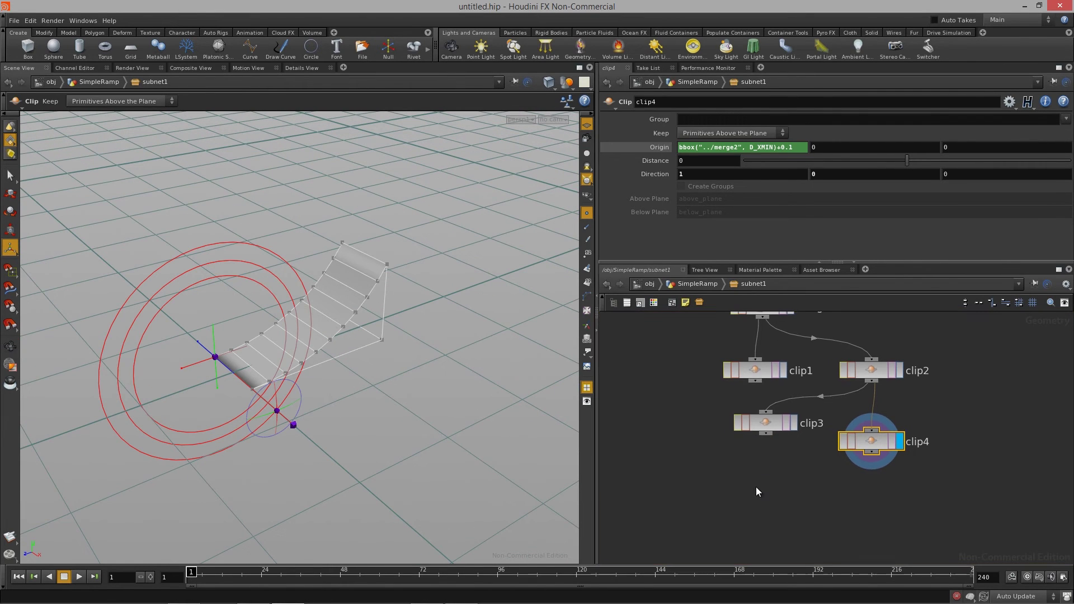
{"action": "key", "text": "Tab"}
{"action": "type", "text": "Merge"}
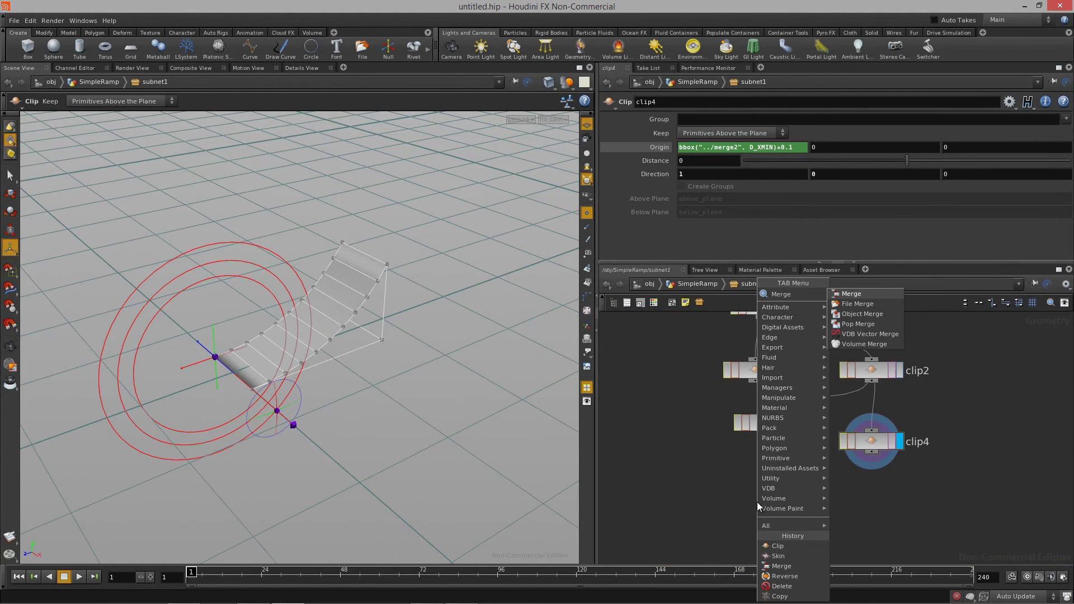
{"action": "key", "text": "Return"}
{"action": "left_click", "coordinate": [784, 509]}
{"action": "left_click", "coordinate": [792, 463]}
{"action": "left_click_drag", "start_coordinate": [802, 498], "coordinate": [766, 433]}
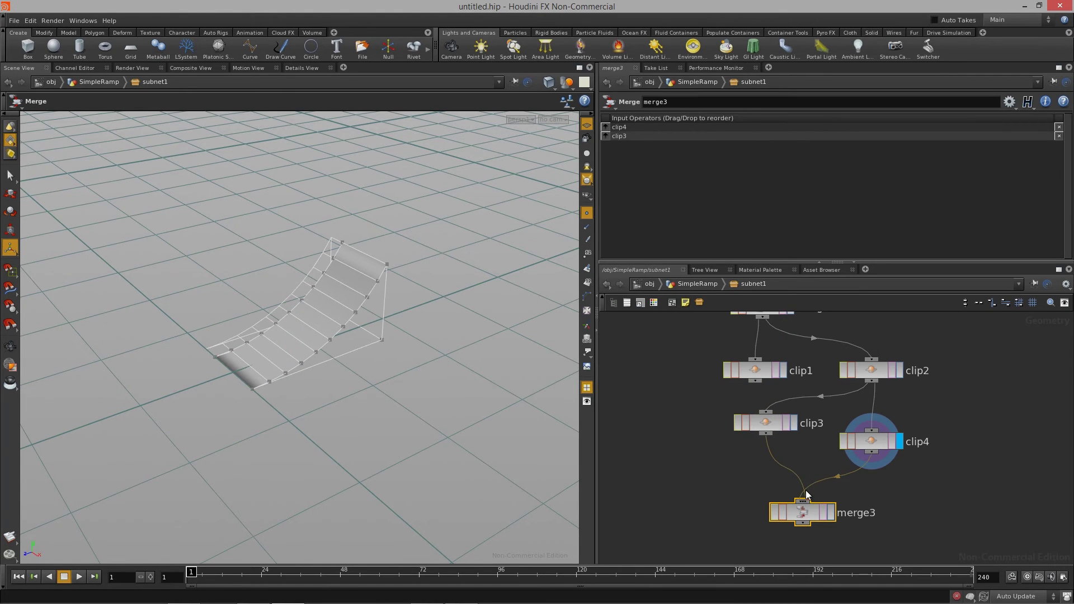
{"action": "left_click", "coordinate": [808, 502]}
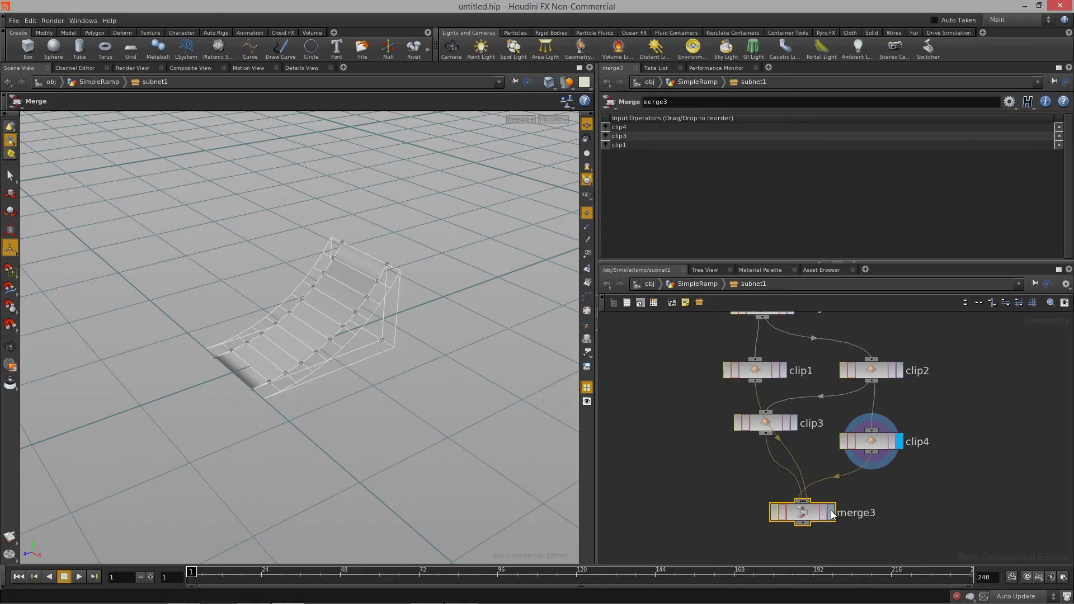
{"action": "left_click", "coordinate": [831, 512]}
{"action": "key", "text": "Escape"}
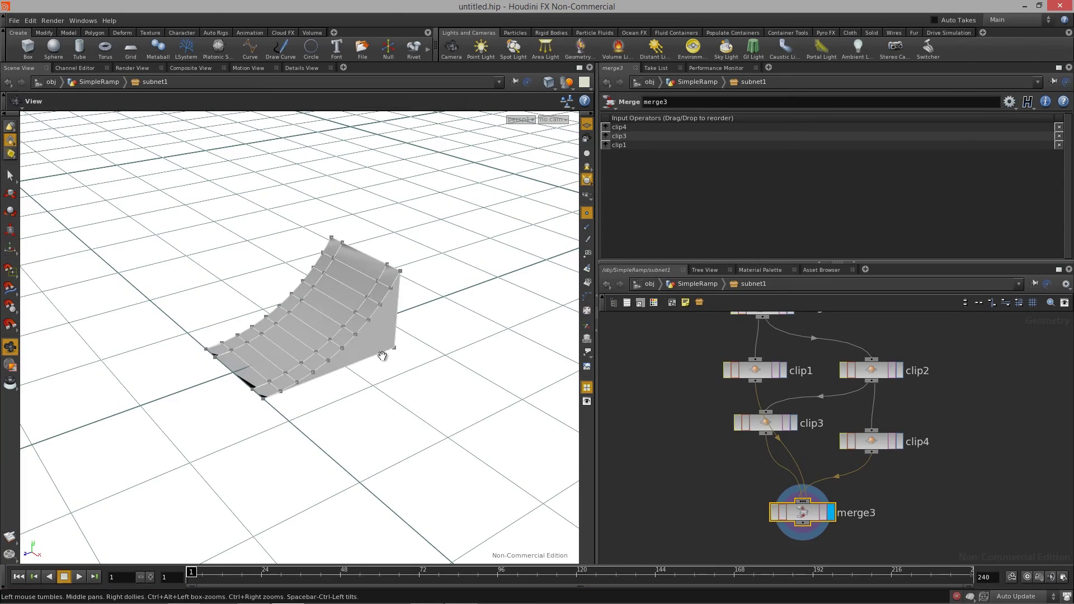
{"action": "left_click_drag", "start_coordinate": [266, 365], "coordinate": [391, 348]}
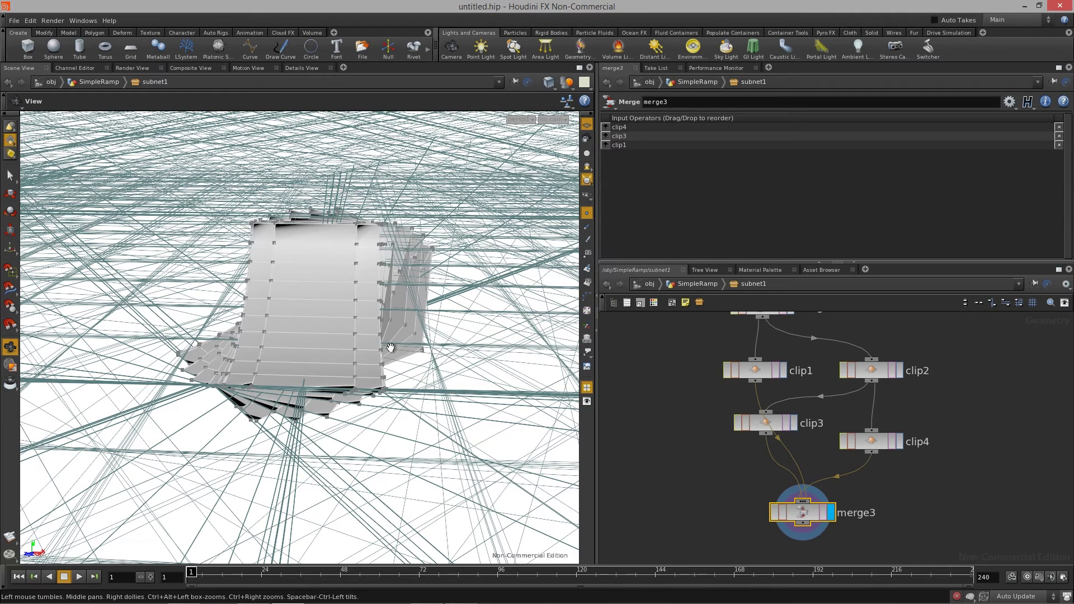
{"action": "mouse_move", "coordinate": [402, 599]}
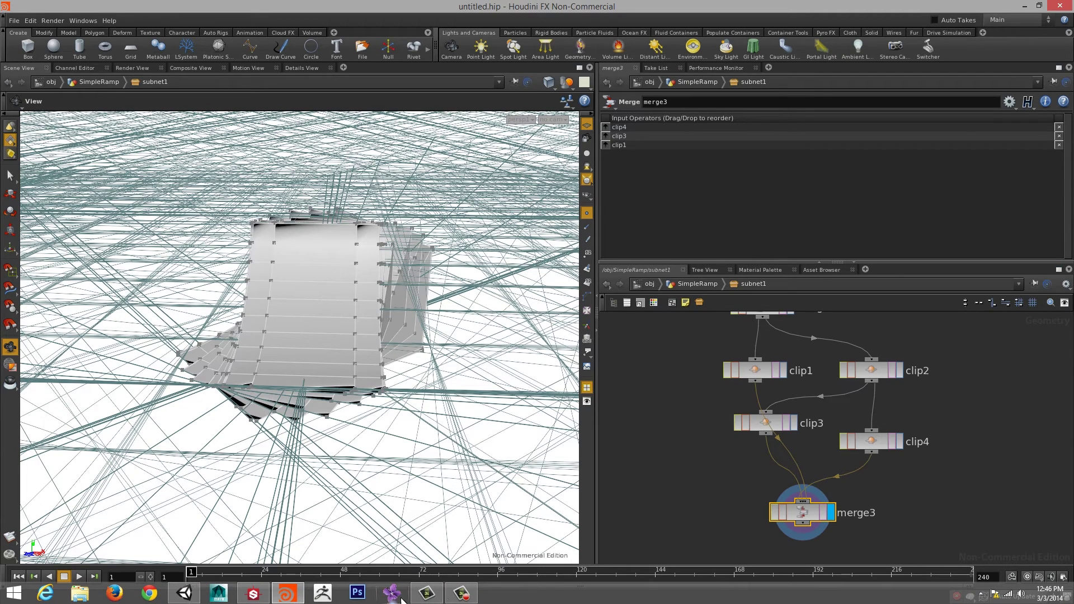
{"action": "left_click", "coordinate": [462, 597]}
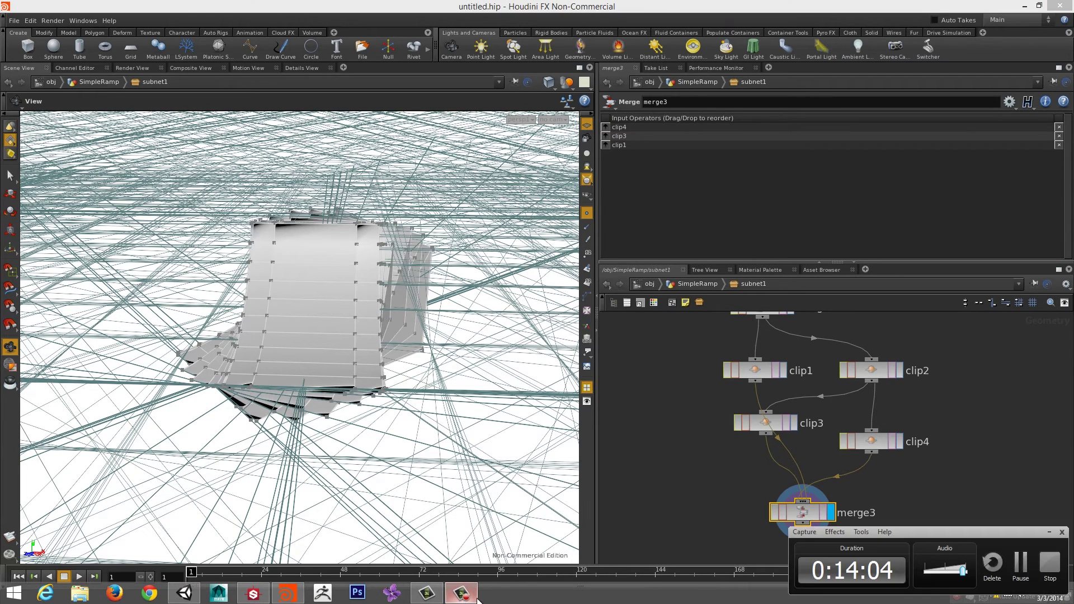
{"action": "left_click", "coordinate": [1017, 573]}
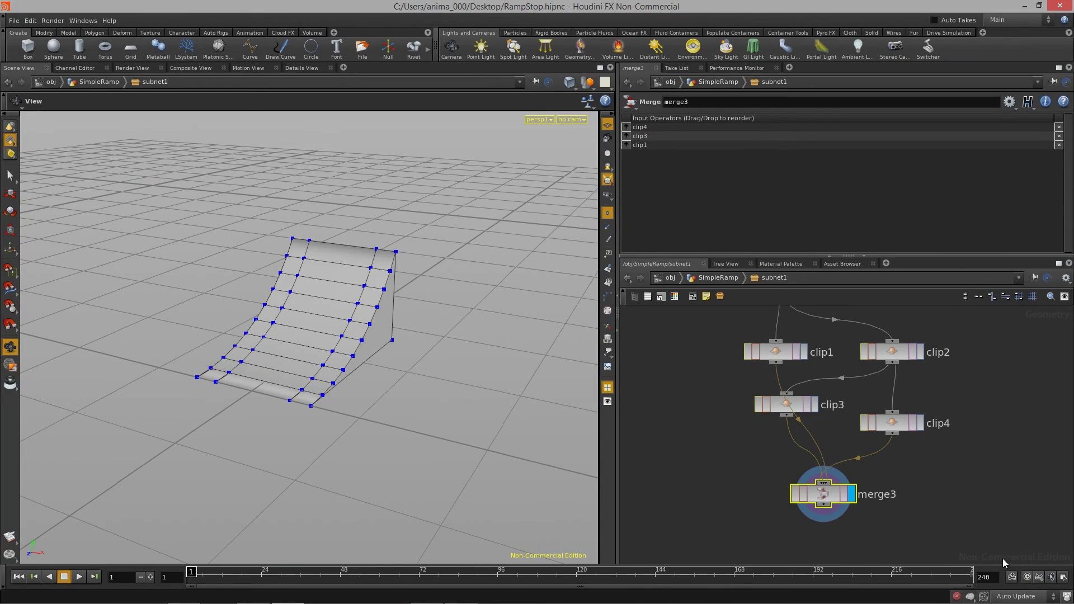
Inspect the merged ramp's edge strips and middle section from several angles, and move merge3 lower in the network
{"action": "left_click_drag", "start_coordinate": [405, 306], "coordinate": [427, 302]}
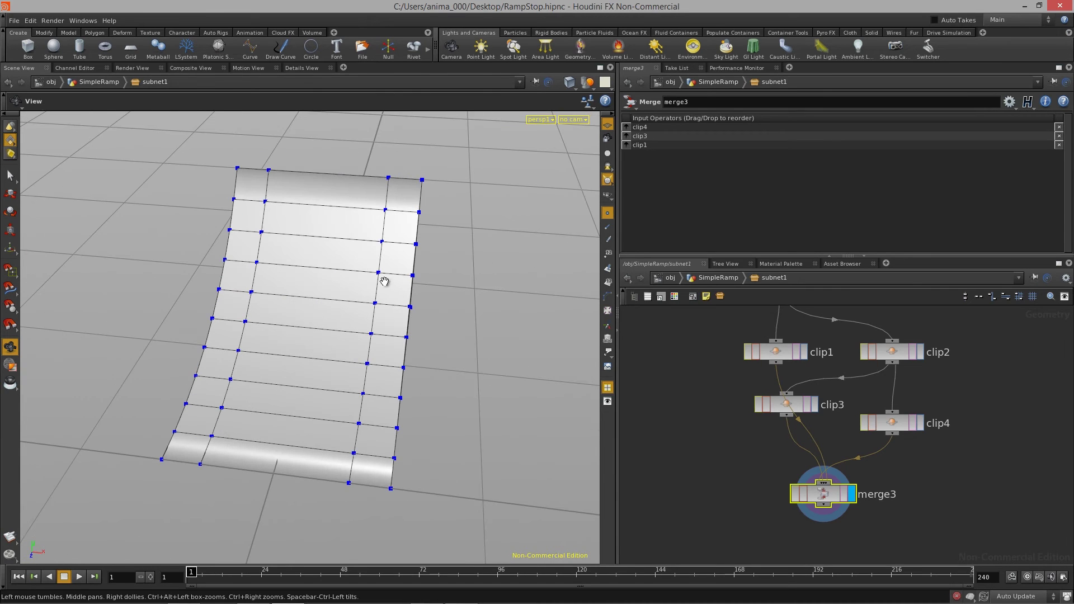
{"action": "middle_click_drag", "start_coordinate": [690, 434], "coordinate": [691, 414]}
{"action": "left_click_drag", "start_coordinate": [833, 478], "coordinate": [844, 522]}
{"action": "left_click_drag", "start_coordinate": [300, 357], "coordinate": [303, 322]}
{"action": "left_click_drag", "start_coordinate": [260, 392], "coordinate": [383, 259]}
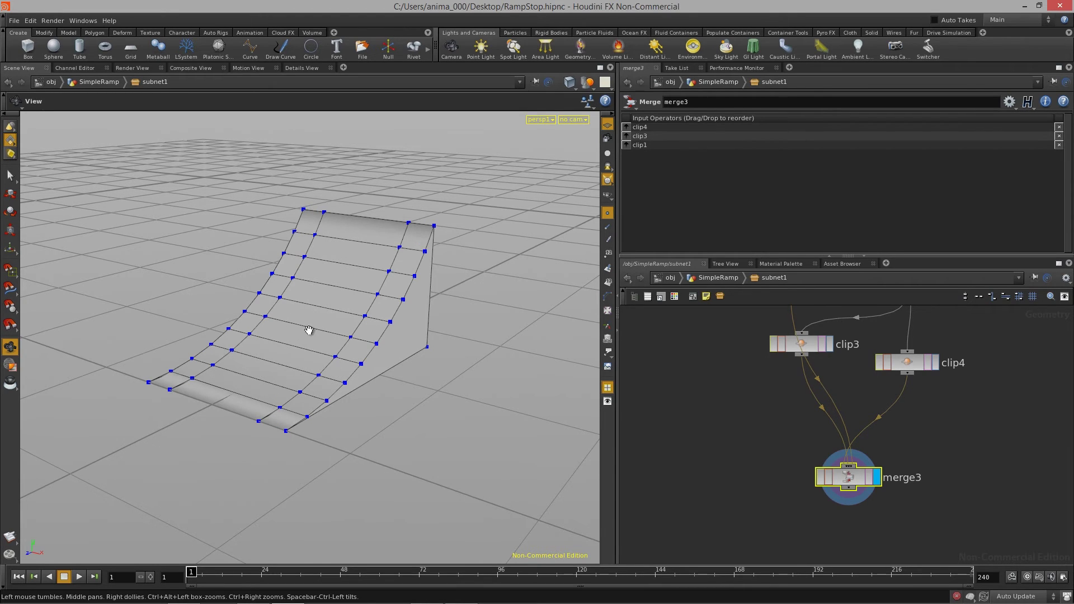
{"action": "mouse_move", "coordinate": [403, 289]}
{"action": "left_mouse_down"}
{"action": "mouse_move", "coordinate": [408, 391]}
{"action": "mouse_move", "coordinate": [389, 335]}
{"action": "mouse_move", "coordinate": [414, 291]}
{"action": "left_mouse_up"}
{"action": "key", "text": "h"}
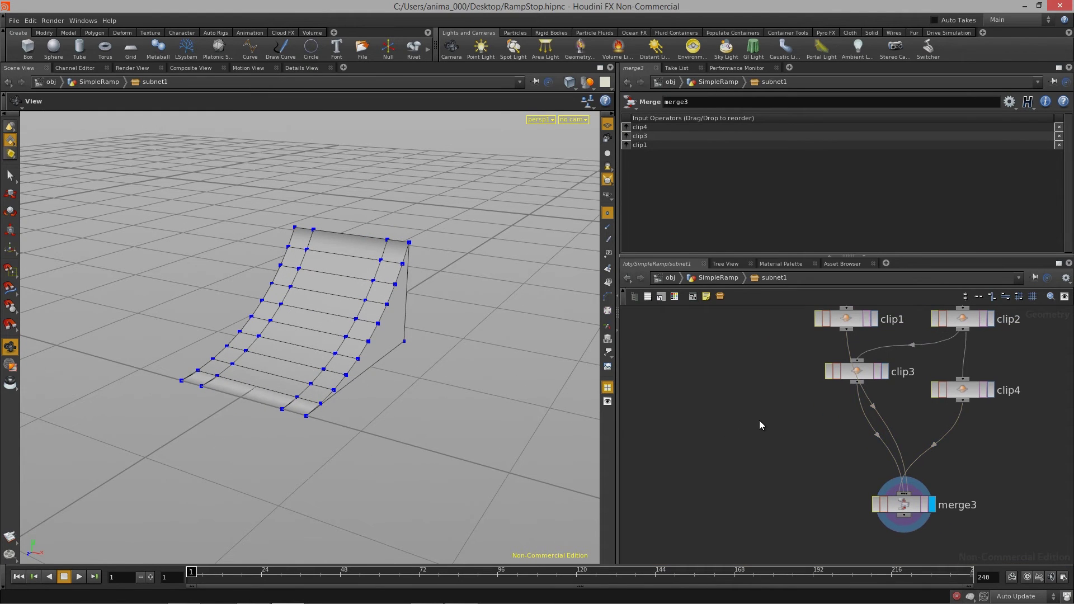
Place clip1 beside clip3 and combine the two edge strips in a new displayed Merge node
{"action": "key", "text": "Tab"}
{"action": "left_click", "coordinate": [802, 437]}
{"action": "middle_click_drag", "start_coordinate": [778, 380], "coordinate": [776, 412]}
{"action": "left_click_drag", "start_coordinate": [829, 356], "coordinate": [764, 403]}
{"action": "left_click_drag", "start_coordinate": [802, 447], "coordinate": [800, 456]}
{"action": "left_click_drag", "start_coordinate": [764, 407], "coordinate": [799, 456]}
{"action": "left_click", "coordinate": [829, 470]}
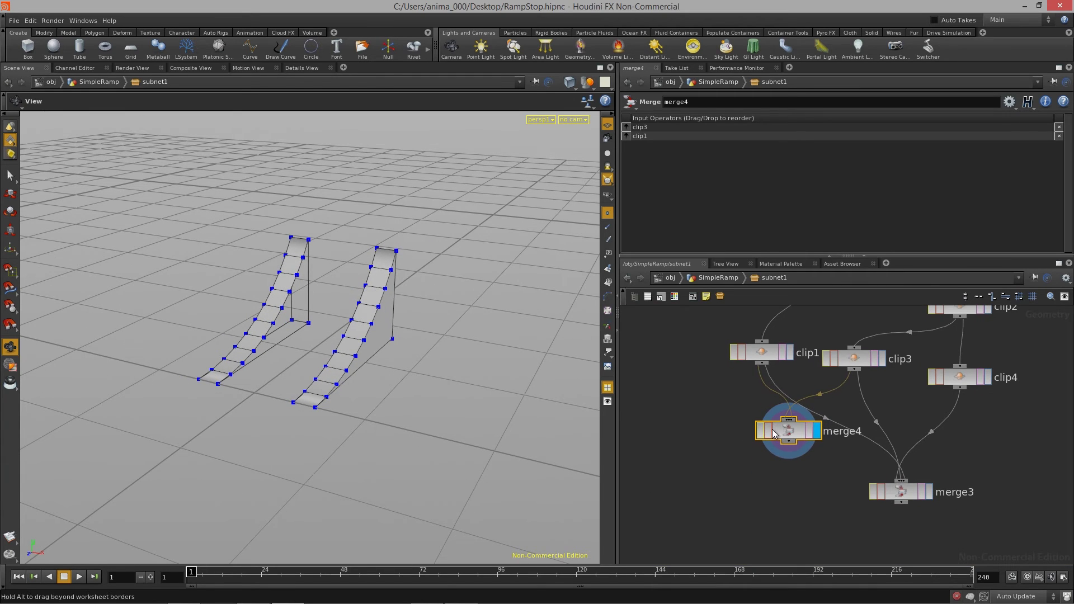
Add a Color node below merge4, feed it from that merge and display it
{"action": "key", "text": "Tab"}
{"action": "type", "text": "c"}
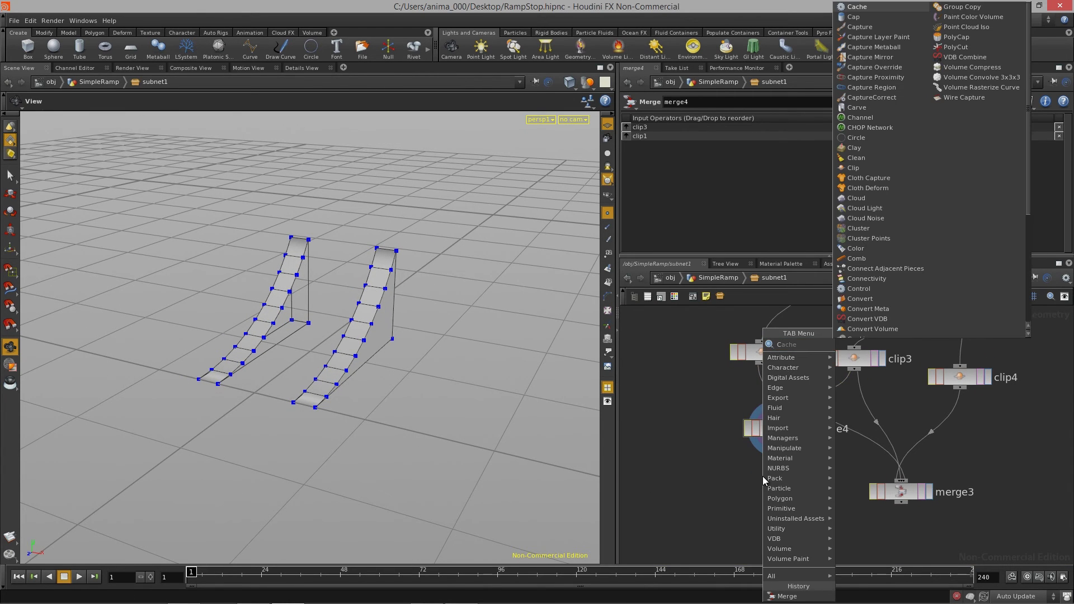
{"action": "type", "text": "olor"}
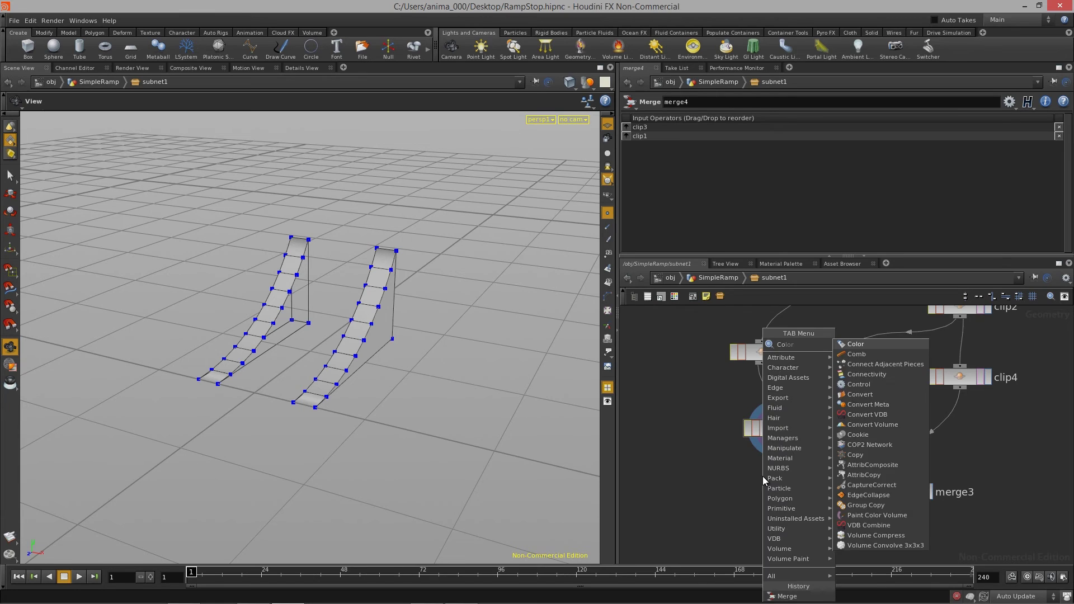
{"action": "key", "text": "Return"}
{"action": "left_click", "coordinate": [776, 487]}
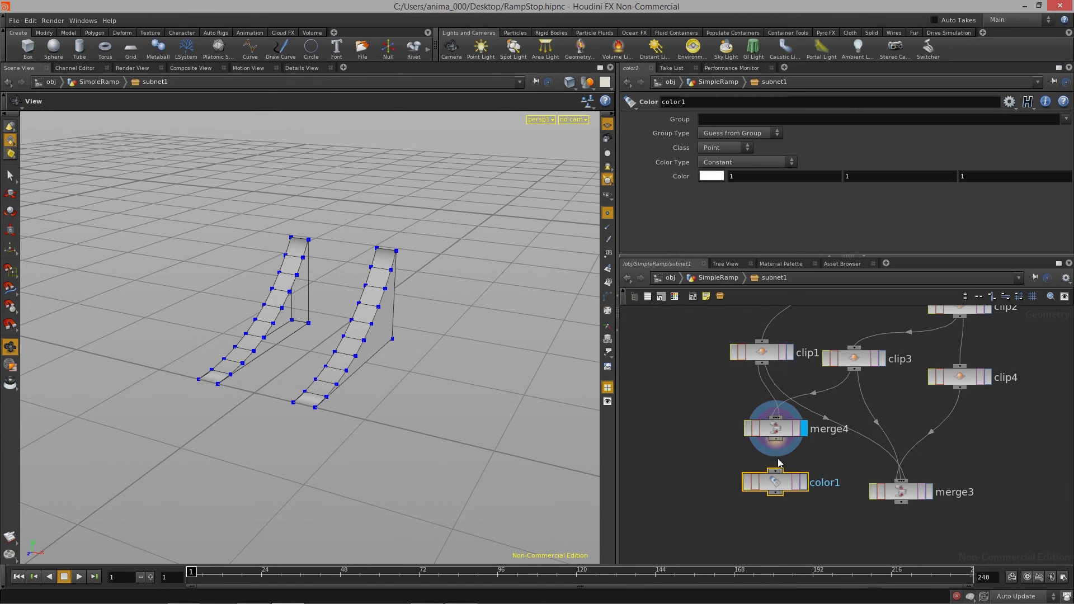
{"action": "left_click", "coordinate": [804, 483]}
Set color1 to orange with hue 10 and saturation 1
{"action": "left_click", "coordinate": [713, 177]}
{"action": "left_click_drag", "start_coordinate": [671, 133], "coordinate": [670, 134]}
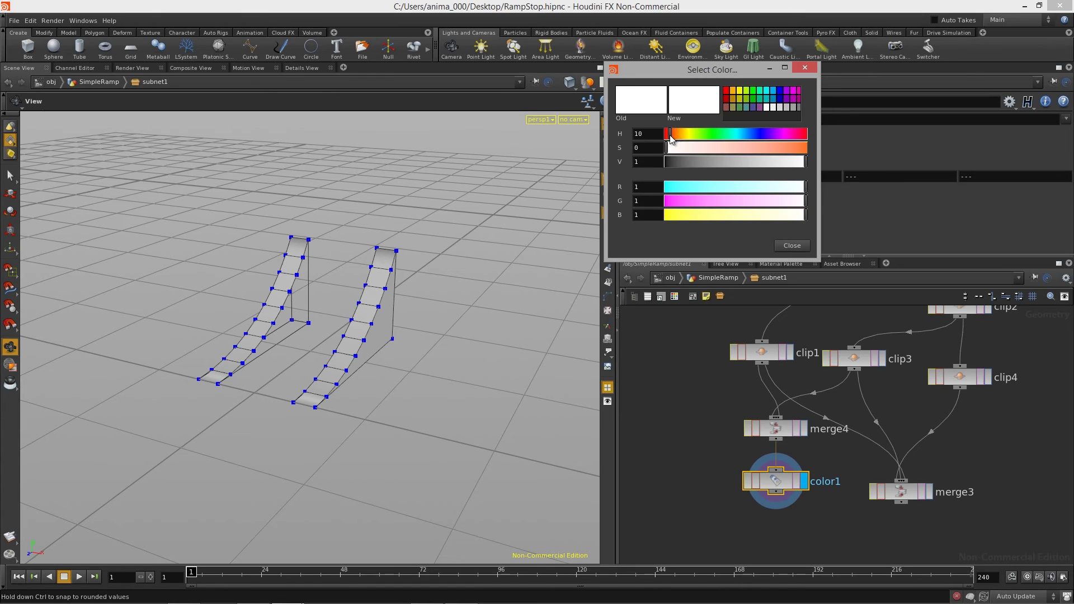
{"action": "left_click_drag", "start_coordinate": [792, 149], "coordinate": [809, 150]}
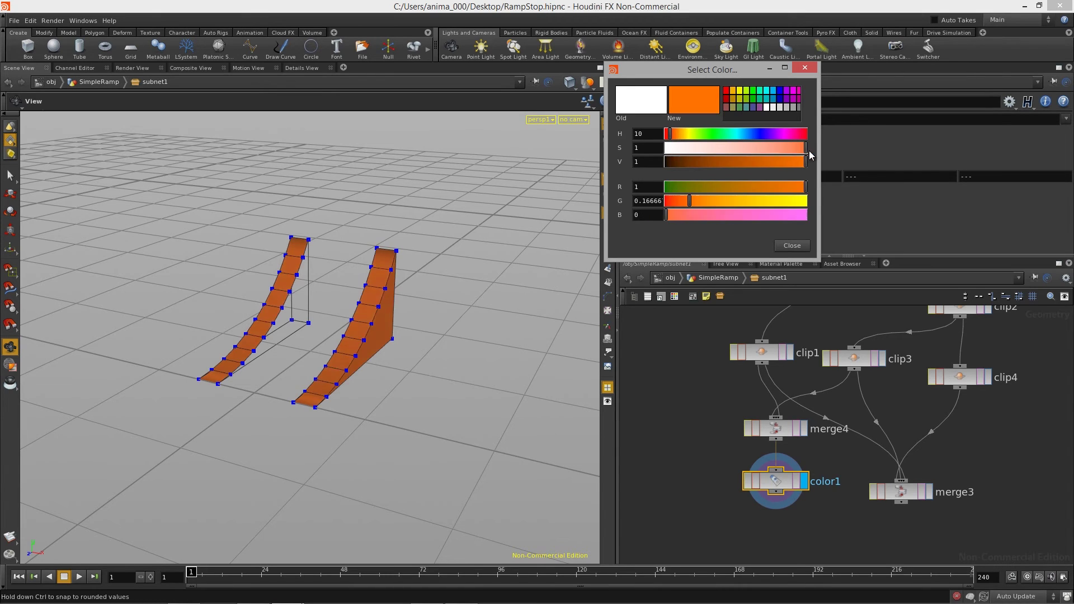
{"action": "left_click", "coordinate": [811, 69]}
Delete the merge3 node from the network
{"action": "middle_click_drag", "start_coordinate": [914, 500], "coordinate": [879, 479]}
{"action": "left_click", "coordinate": [875, 474]}
{"action": "key", "text": "Delete"}
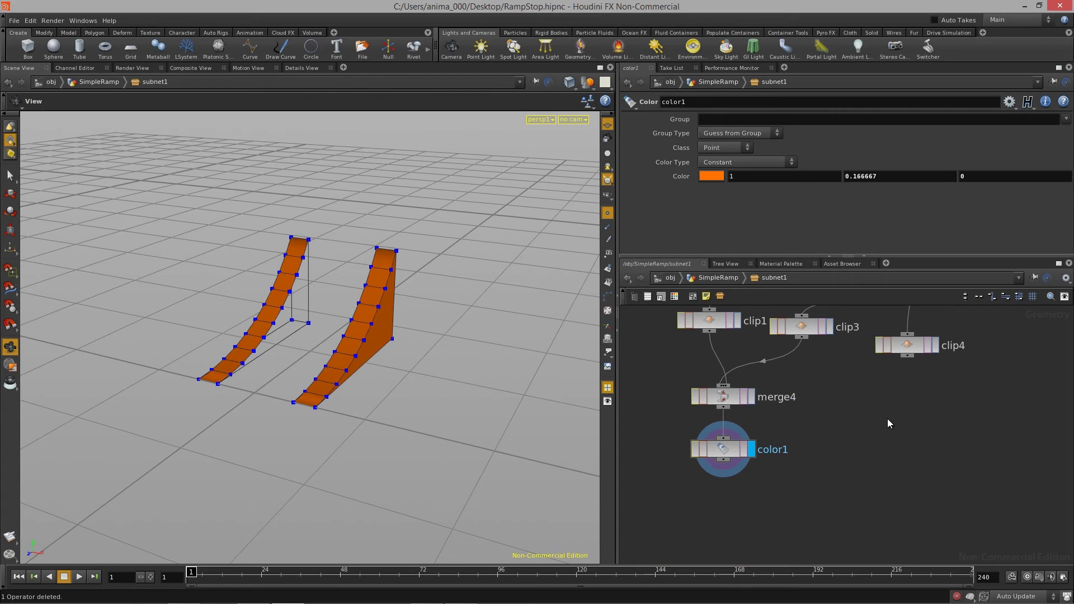
{"action": "key", "text": "Tab"}
{"action": "type", "text": "merge"}
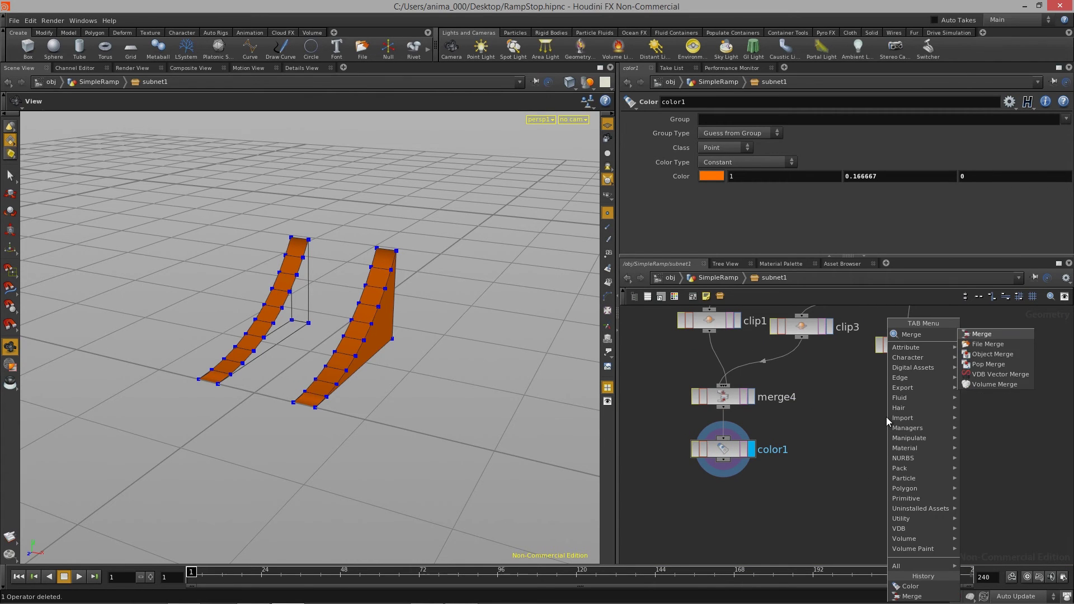
{"action": "key", "text": "Return"}
{"action": "left_click", "coordinate": [899, 420]}
{"action": "key", "text": "Delete"}
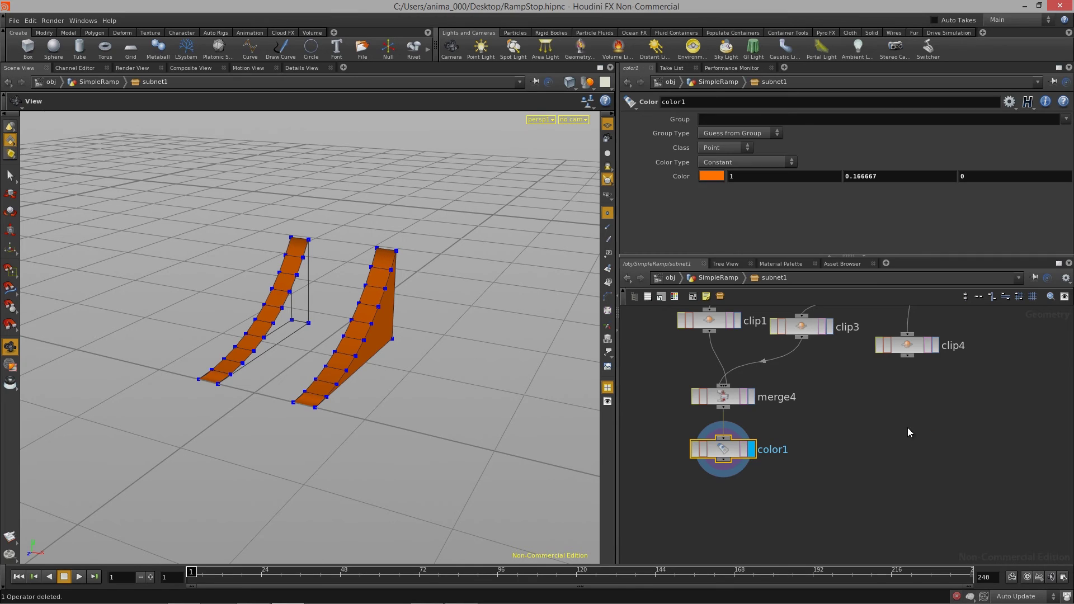
Add a displayed Color node directly below clip4 and feed it from clip4
{"action": "key", "text": "Tab"}
{"action": "type", "text": "Col"}
{"action": "key", "text": "Return"}
{"action": "left_click", "coordinate": [897, 422]}
{"action": "left_click", "coordinate": [897, 409]}
{"action": "left_click", "coordinate": [923, 421]}
{"action": "left_click_drag", "start_coordinate": [903, 422], "coordinate": [913, 394]}
Set color2 to a dark grey of 0.284, 0.284, 0.284
{"action": "left_click", "coordinate": [711, 176]}
{"action": "left_click_drag", "start_coordinate": [715, 161], "coordinate": [706, 161]}
{"action": "left_click", "coordinate": [792, 246]}
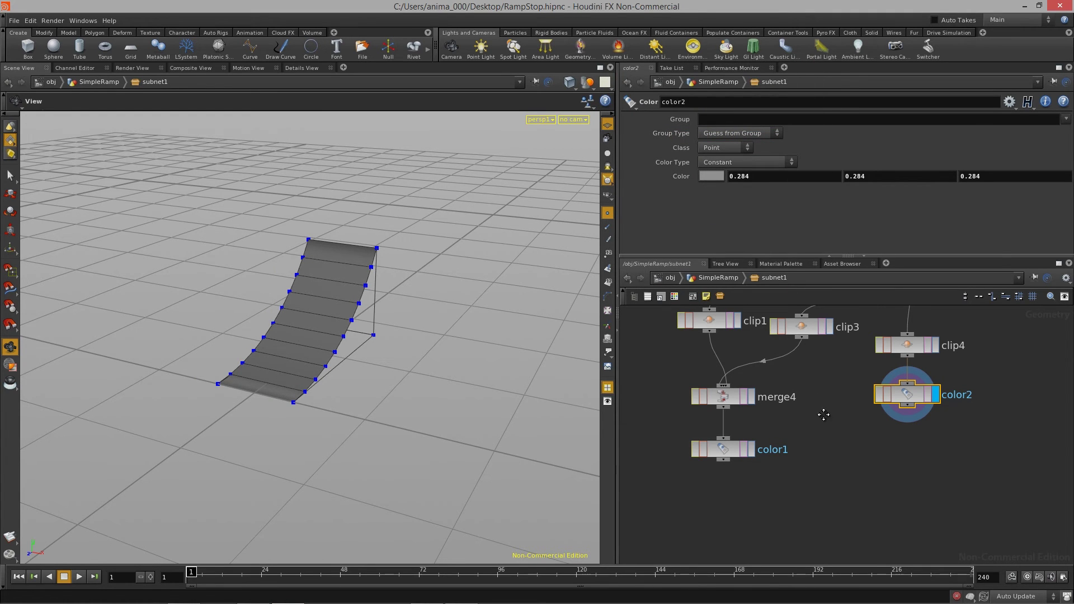
Combine color1 and color2 in a new displayed Merge node and review the coloured ramp from several angles
{"action": "middle_click_drag", "start_coordinate": [822, 412], "coordinate": [833, 439]}
{"action": "left_click_drag", "start_coordinate": [408, 367], "coordinate": [313, 358]}
{"action": "key", "text": "Tab"}
{"action": "type", "text": "merge"}
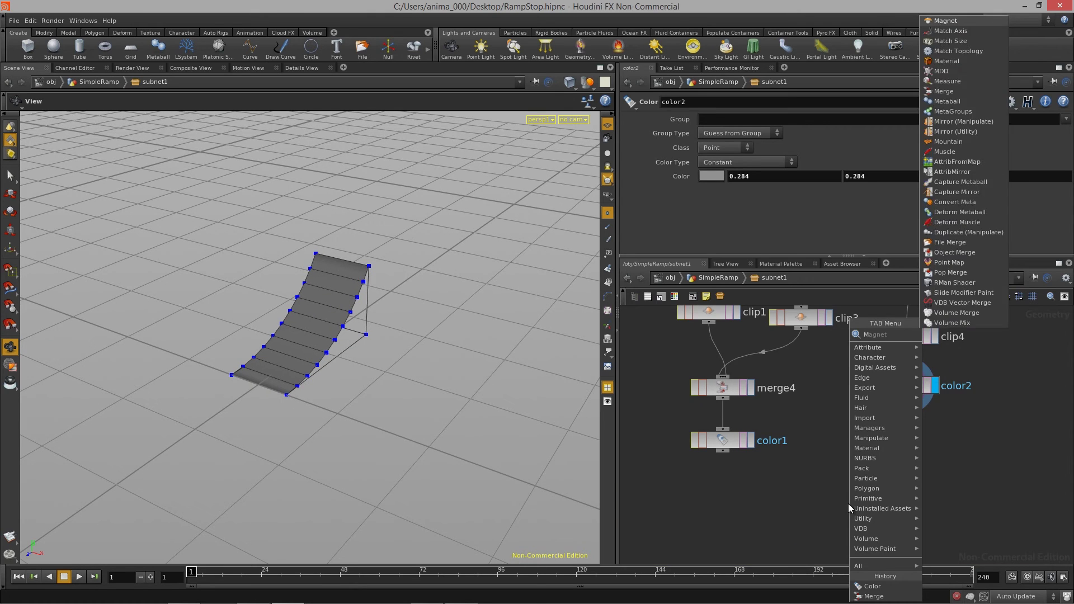
{"action": "key", "text": "Return"}
{"action": "left_click", "coordinate": [822, 524]}
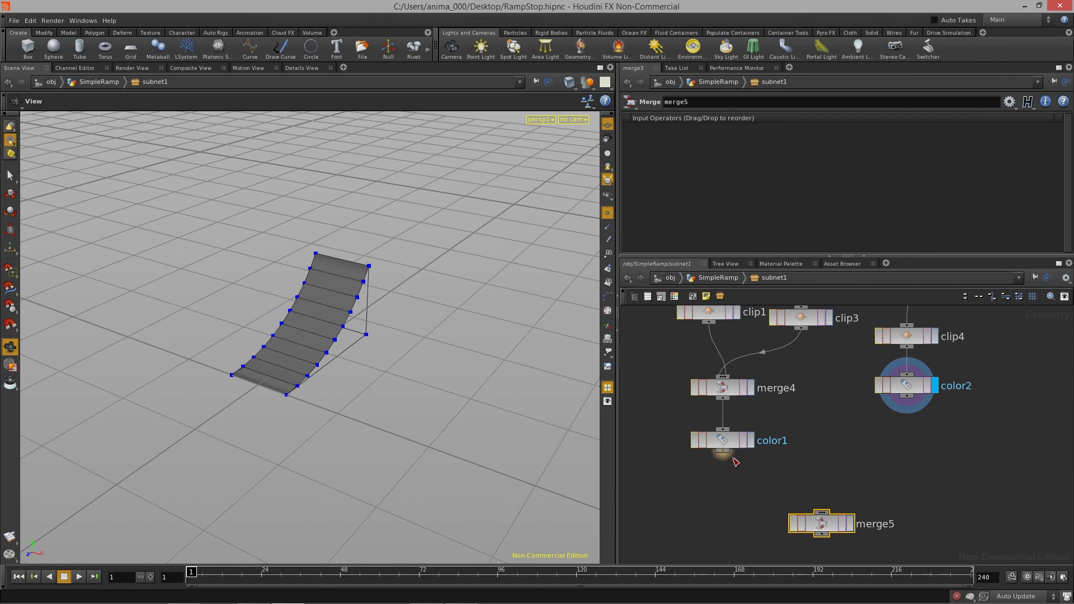
{"action": "left_click_drag", "start_coordinate": [723, 451], "coordinate": [857, 522]}
{"action": "left_click", "coordinate": [851, 526]}
{"action": "left_click_drag", "start_coordinate": [292, 314], "coordinate": [251, 340]}
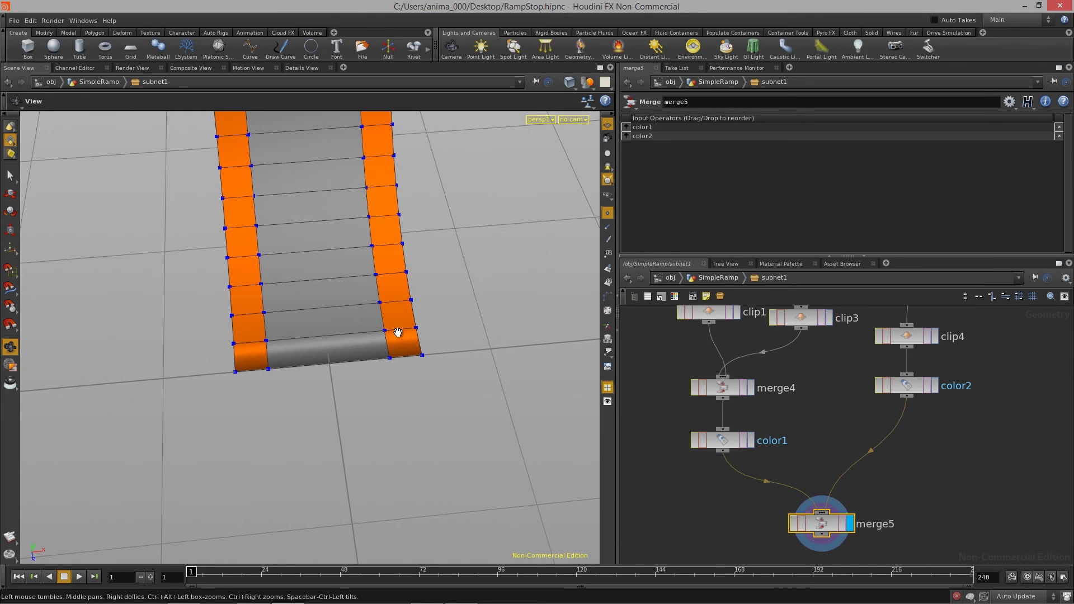
{"action": "left_click_drag", "start_coordinate": [388, 340], "coordinate": [318, 436]}
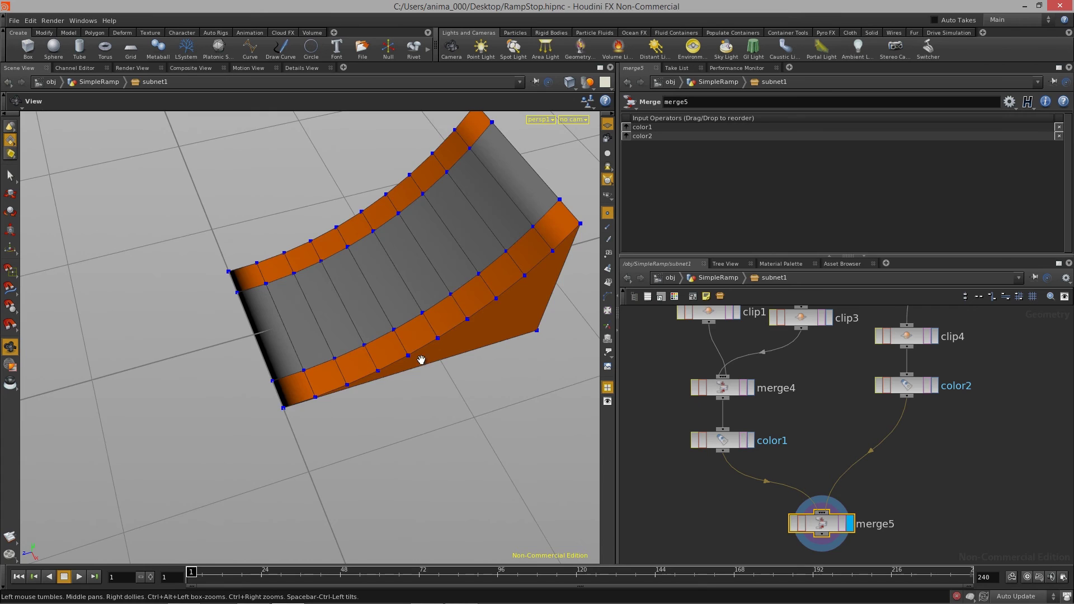
{"action": "left_click_drag", "start_coordinate": [421, 359], "coordinate": [350, 317]}
{"action": "middle_click_drag", "start_coordinate": [350, 316], "coordinate": [337, 339]}
Move color2 further down to open space beneath clip4 in the network
{"action": "middle_click_drag", "start_coordinate": [915, 419], "coordinate": [843, 426]}
{"action": "left_click_drag", "start_coordinate": [848, 396], "coordinate": [842, 414]}
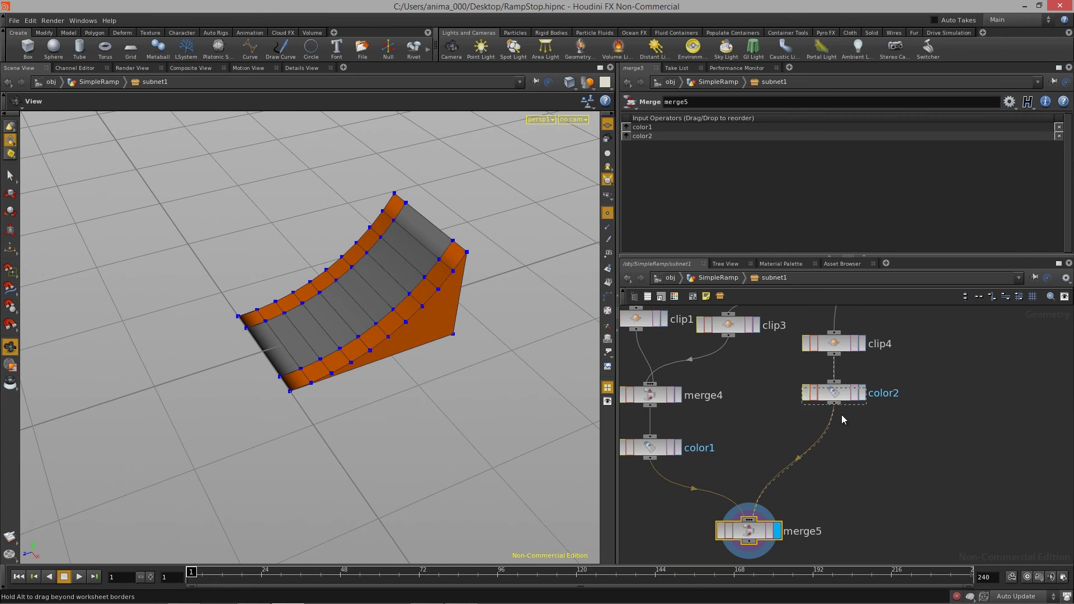
{"action": "left_click_drag", "start_coordinate": [838, 460], "coordinate": [838, 462]}
{"action": "middle_click_drag", "start_coordinate": [908, 390], "coordinate": [907, 439]}
{"action": "mouse_move", "coordinate": [838, 398]}
{"action": "left_mouse_down"}
{"action": "mouse_move", "coordinate": [851, 379]}
{"action": "mouse_move", "coordinate": [835, 398]}
{"action": "left_mouse_up"}
{"action": "middle_click_drag", "start_coordinate": [904, 443], "coordinate": [896, 418]}
Add a displayed Clip node between the levels of clip4 and color2, fed from clip4
{"action": "key", "text": "Tab"}
{"action": "type", "text": "cli"}
{"action": "key", "text": "Return"}
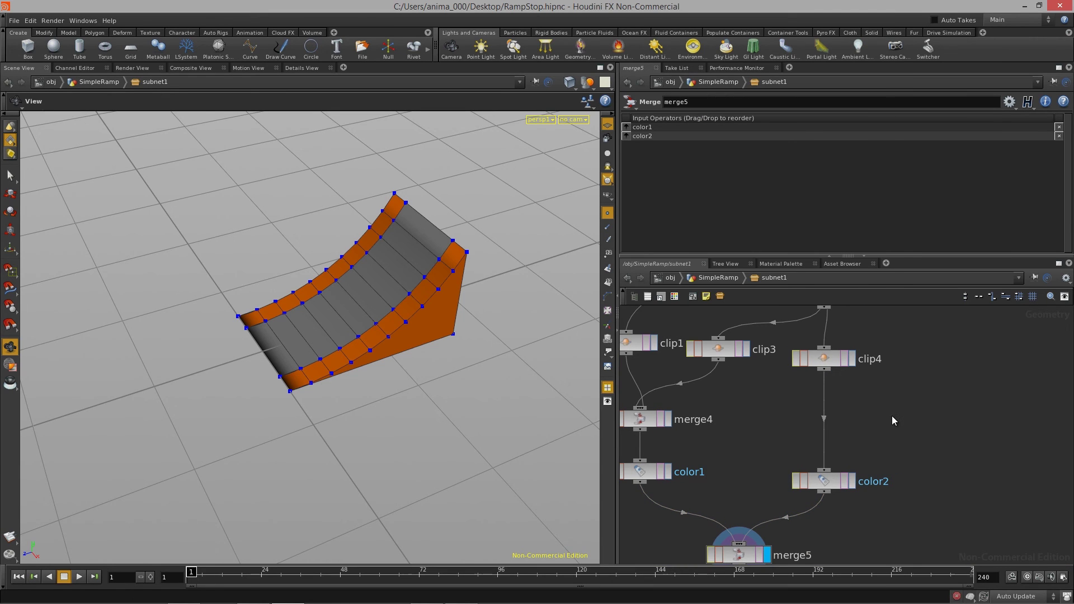
{"action": "left_click", "coordinate": [892, 420]}
{"action": "left_click", "coordinate": [890, 408]}
{"action": "left_click_drag", "start_coordinate": [904, 423], "coordinate": [911, 422]}
{"action": "left_click", "coordinate": [927, 420]}
Set clip5's direction to 0, 0, 1 and its Z origin to 0.1
{"action": "right_click_drag", "start_coordinate": [403, 319], "coordinate": [376, 321]}
{"action": "left_click_drag", "start_coordinate": [376, 322], "coordinate": [354, 329]}
{"action": "key", "text": "Return"}
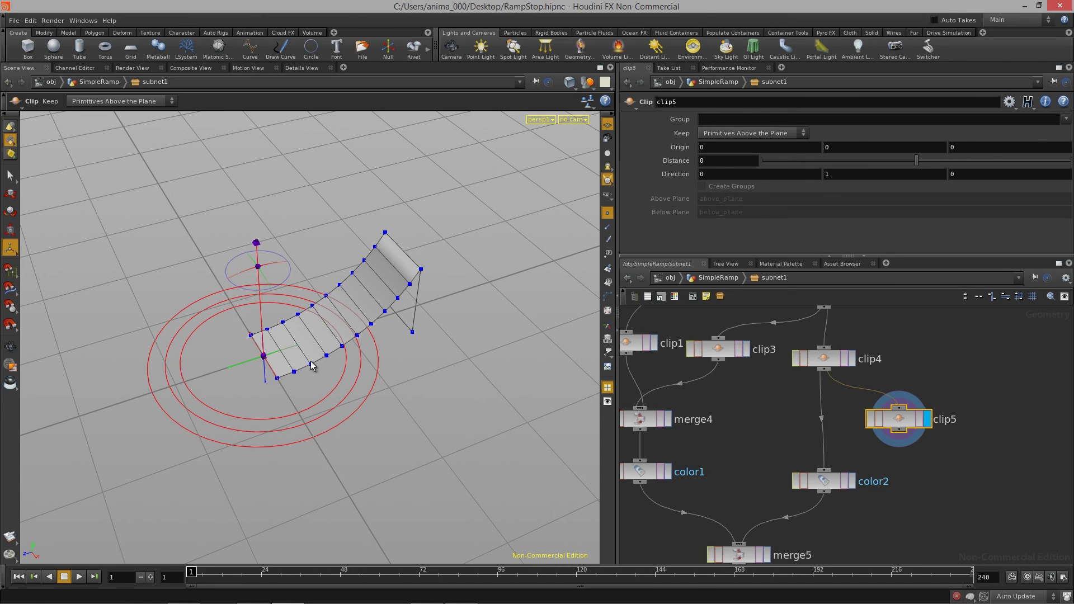
{"action": "key", "text": "Escape"}
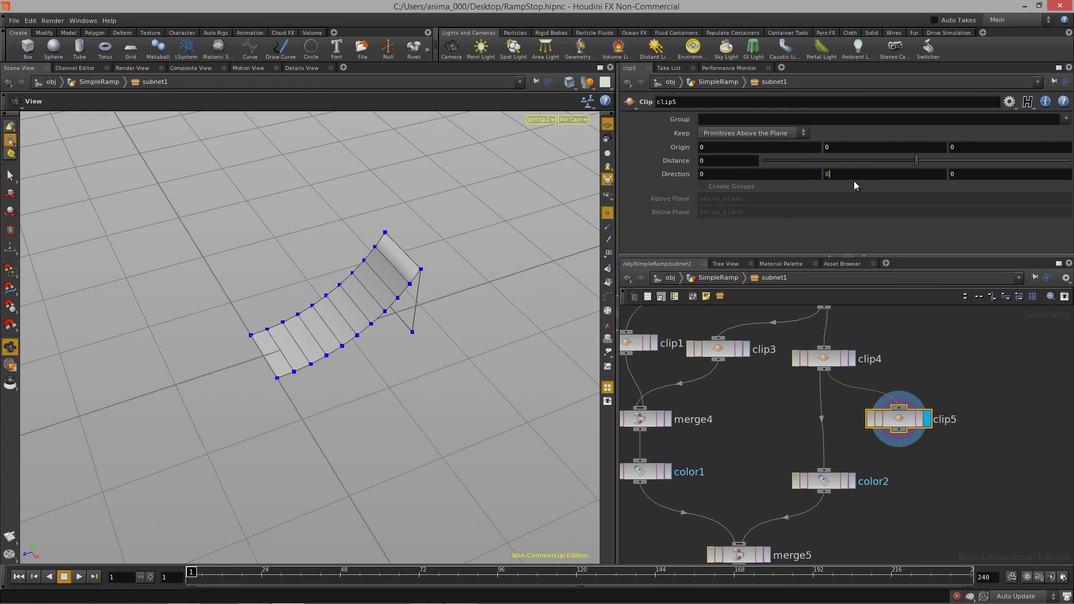
{"action": "type", "text": "0"}
{"action": "key", "text": "Return"}
{"action": "left_click", "coordinate": [961, 174]}
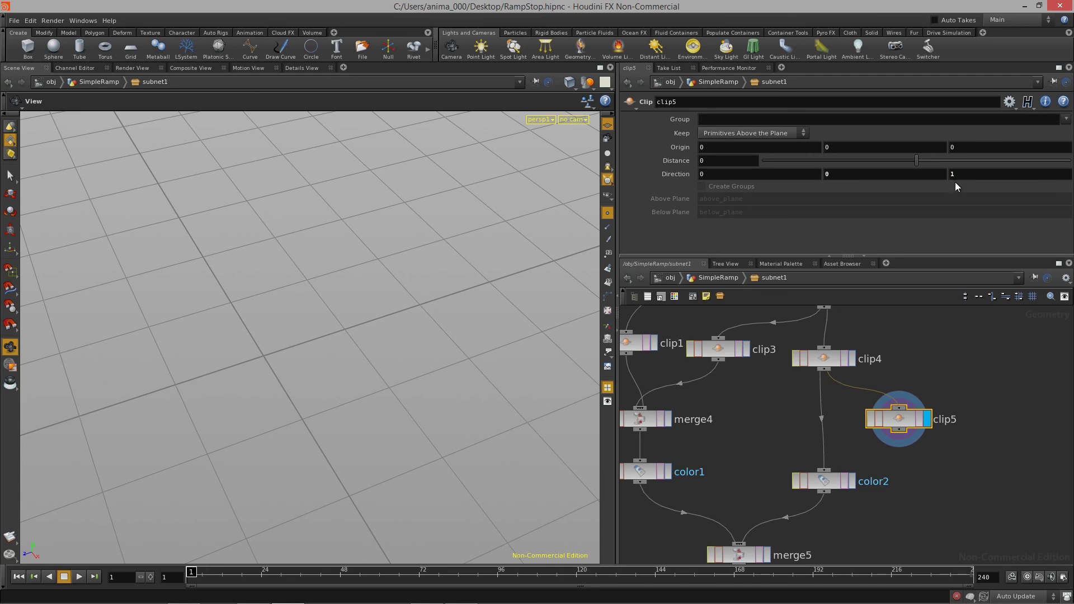
{"action": "left_click_drag", "start_coordinate": [427, 334], "coordinate": [381, 334]}
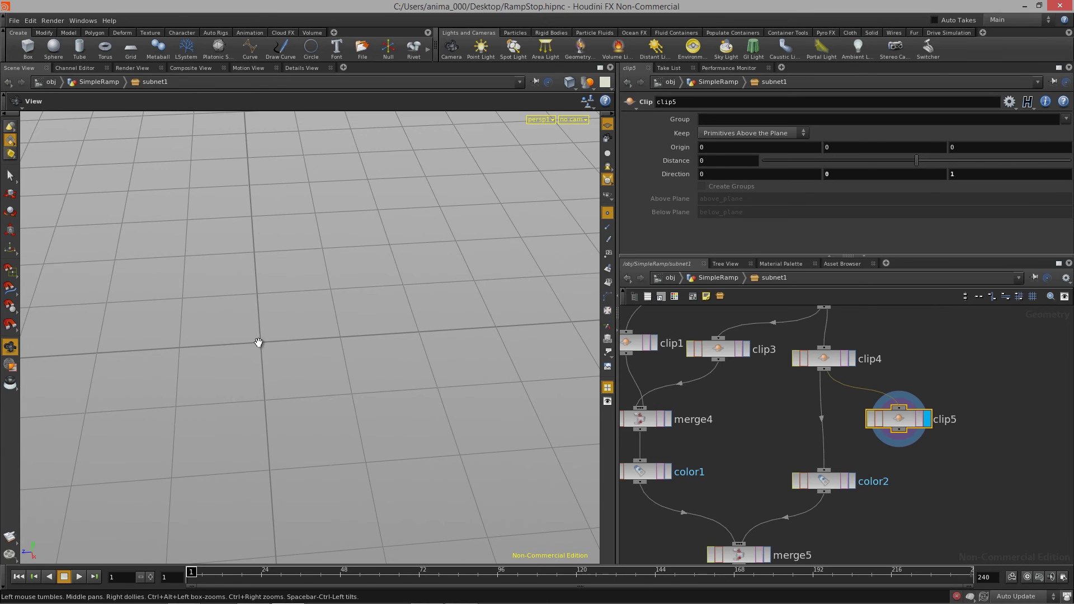
{"action": "left_click", "coordinate": [969, 148]}
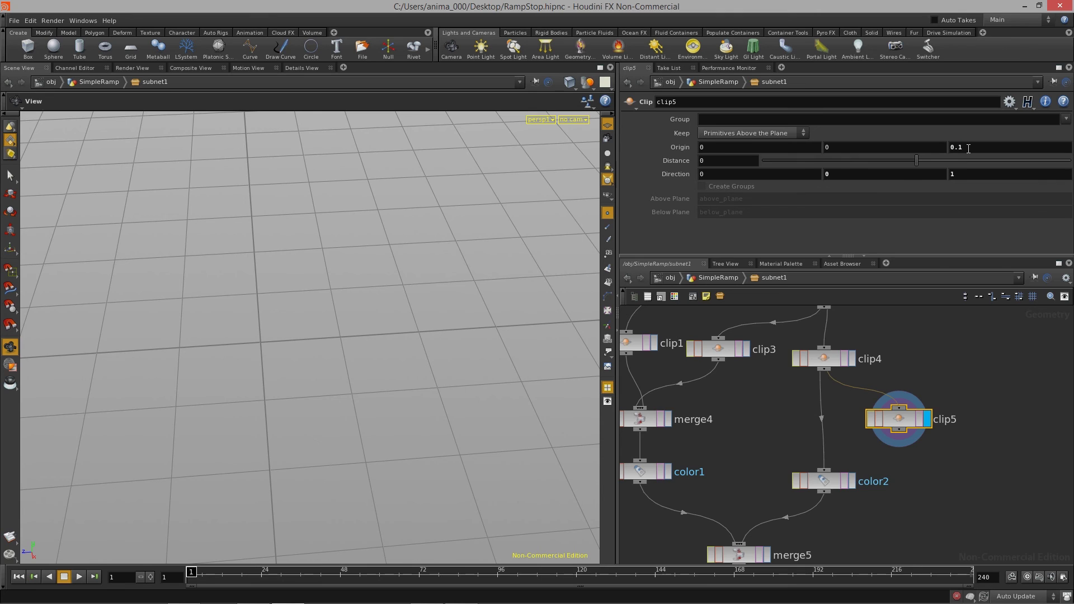
Try Primitives Below the Plane as clip5's keep option, and switch back to Primitives Above the Plane
{"action": "left_click", "coordinate": [762, 134]}
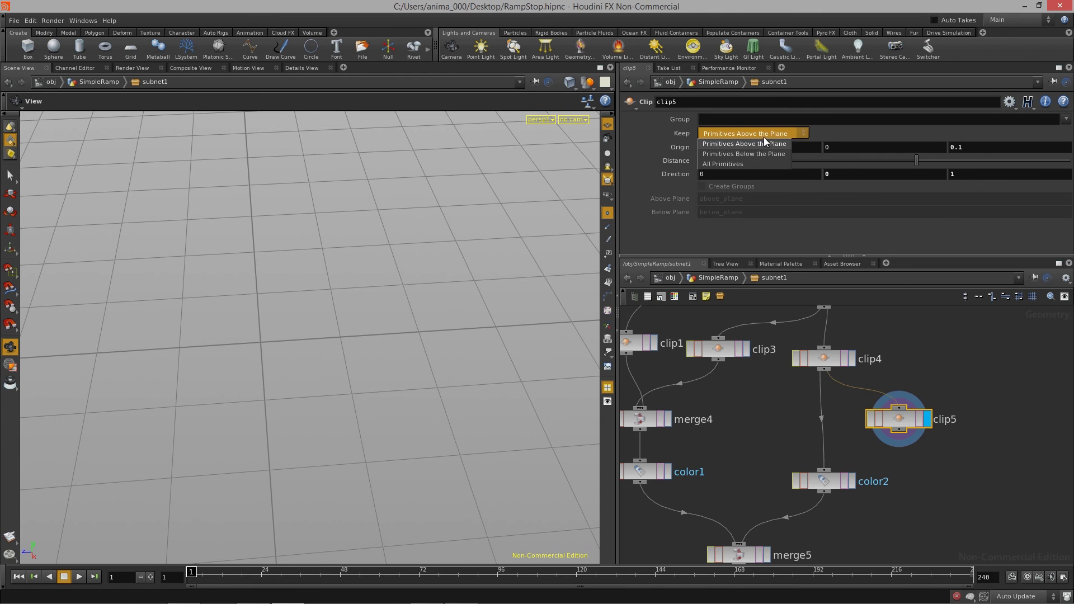
{"action": "left_click", "coordinate": [761, 150]}
{"action": "left_click_drag", "start_coordinate": [288, 350], "coordinate": [268, 352]}
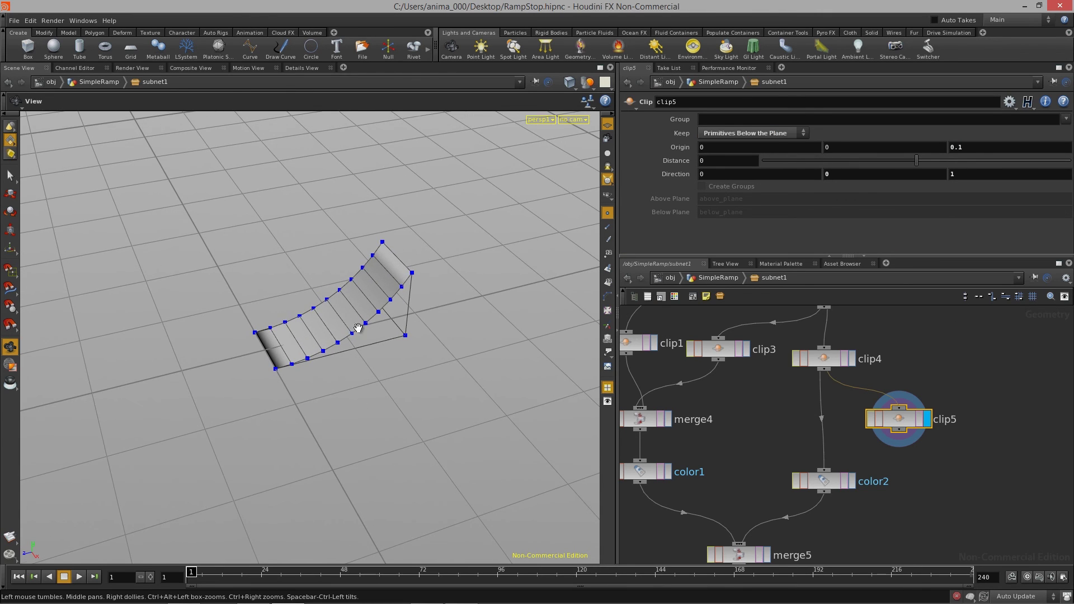
{"action": "left_click", "coordinate": [768, 135]}
{"action": "left_click", "coordinate": [766, 144]}
Set clip5's Z origin to -0.1 and inspect the clipped front strip of the ramp
{"action": "left_click_drag", "start_coordinate": [427, 311], "coordinate": [352, 325]}
{"action": "key", "text": "Return"}
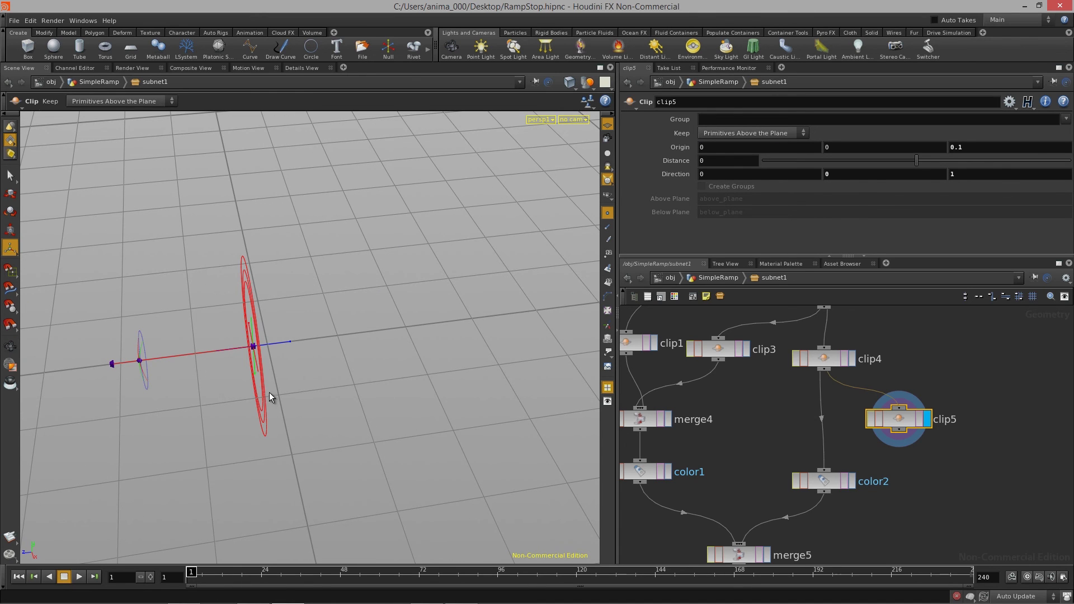
{"action": "key", "text": "Escape"}
{"action": "left_click_drag", "start_coordinate": [303, 379], "coordinate": [339, 358]}
{"action": "key", "text": "Return"}
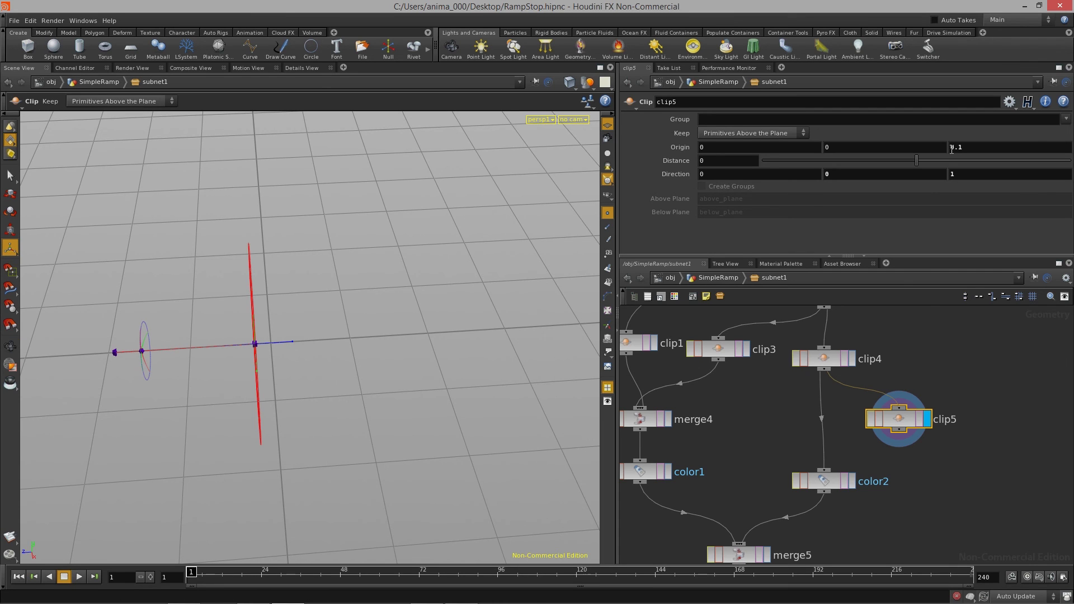
{"action": "type", "text": "-"}
{"action": "key", "text": "Return"}
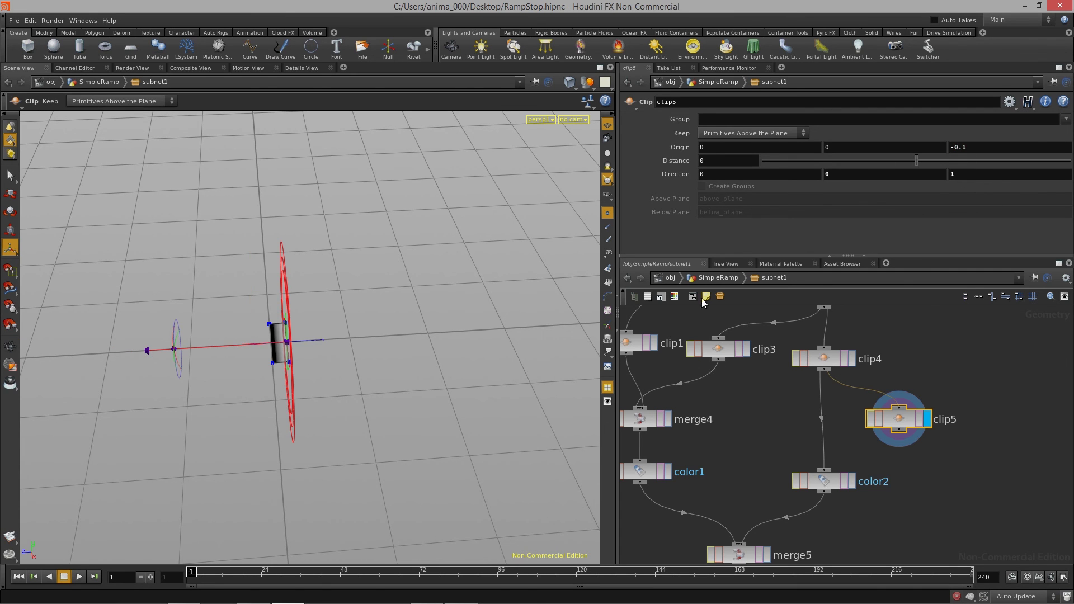
{"action": "key", "text": "Escape"}
{"action": "left_click_drag", "start_coordinate": [208, 355], "coordinate": [243, 343]}
{"action": "mouse_move", "coordinate": [302, 374]}
{"action": "left_mouse_down"}
{"action": "mouse_move", "coordinate": [295, 367]}
{"action": "mouse_move", "coordinate": [415, 374]}
{"action": "mouse_move", "coordinate": [307, 367]}
{"action": "left_mouse_up"}
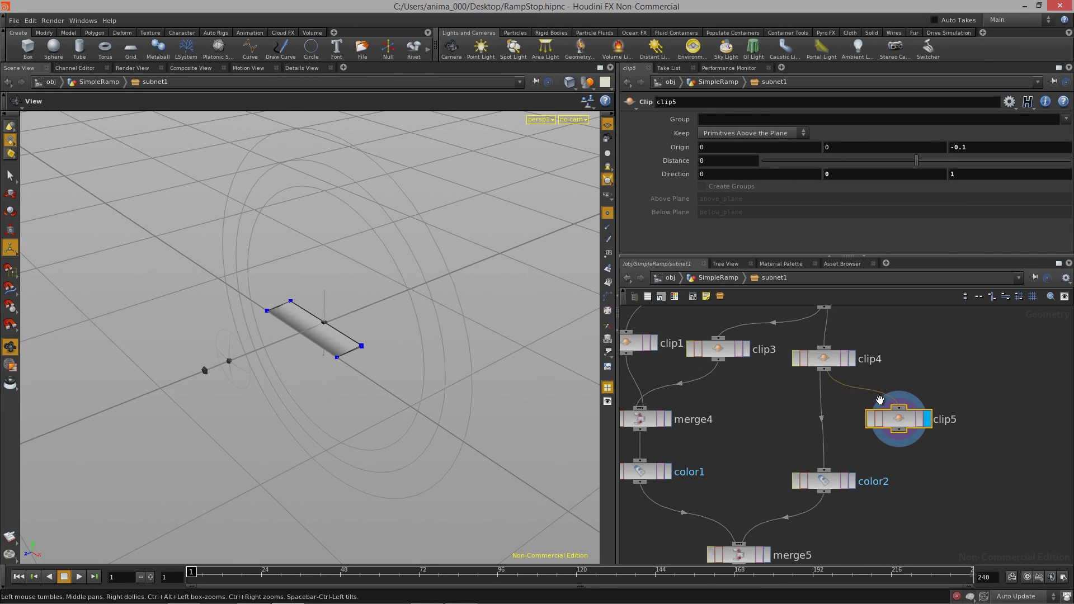
Move clip5 into the space beside merge4 and connect its output to merge4
{"action": "middle_click_drag", "start_coordinate": [767, 427], "coordinate": [741, 391]}
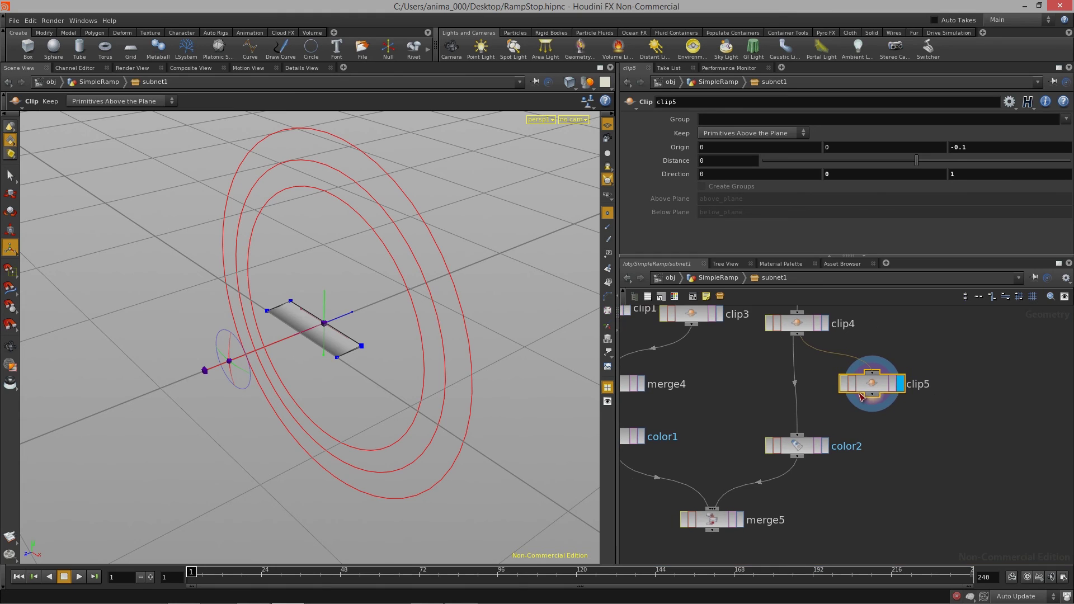
{"action": "left_click_drag", "start_coordinate": [873, 385], "coordinate": [726, 383]}
{"action": "middle_click_drag", "start_coordinate": [824, 432], "coordinate": [934, 441]}
{"action": "left_click", "coordinate": [834, 401]}
{"action": "left_click_drag", "start_coordinate": [742, 394], "coordinate": [743, 396]}
Rename color1 as OutlineColor and color2 as WoodColor
{"action": "double_click", "coordinate": [765, 447]}
{"action": "type", "text": "C"}
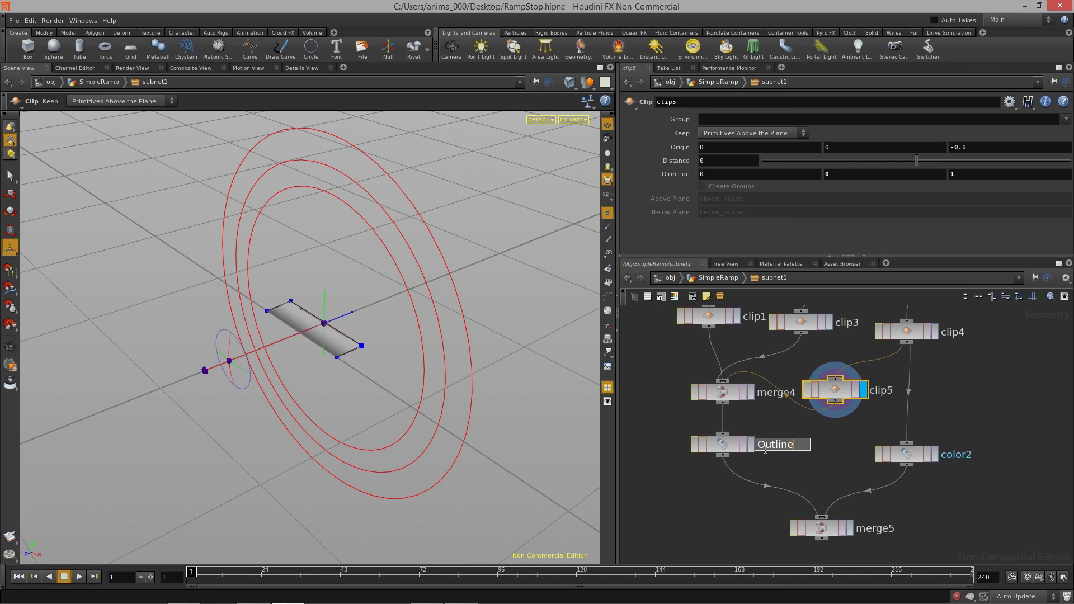
{"action": "type", "text": "utlineColor"}
{"action": "double_click", "coordinate": [962, 455]}
{"action": "type", "text": "WoodColor"}
{"action": "key", "text": "Return"}
Duplicate clip5 beside clip4's output and set the copy to keep Primitives Below the Plane
{"action": "middle_click_drag", "start_coordinate": [941, 397], "coordinate": [858, 408]}
{"action": "left_click_drag", "start_coordinate": [750, 400], "coordinate": [907, 413], "text": "alt"}
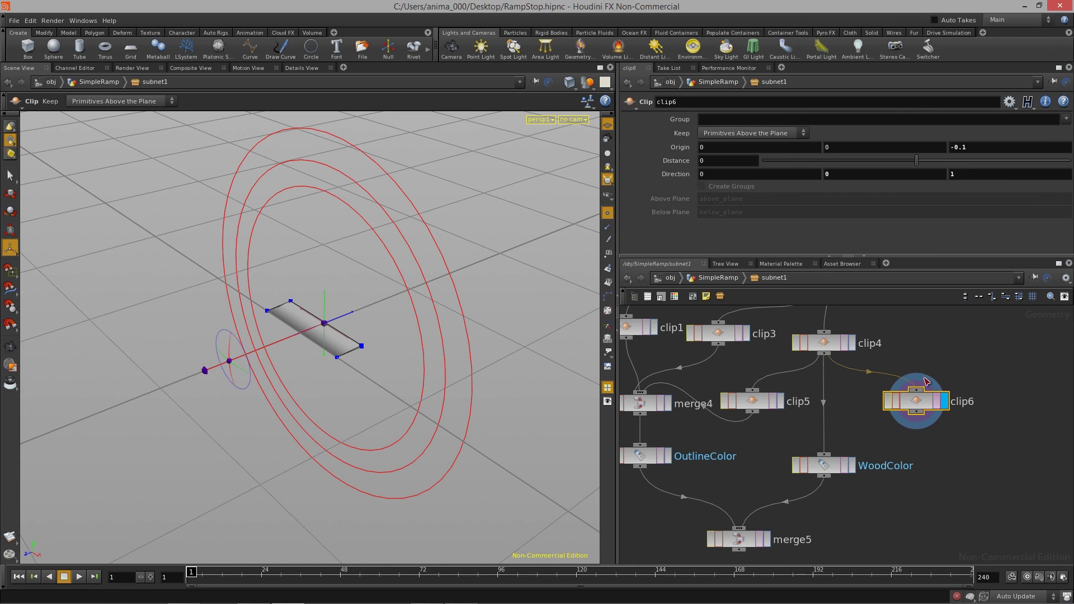
{"action": "left_click", "coordinate": [767, 132]}
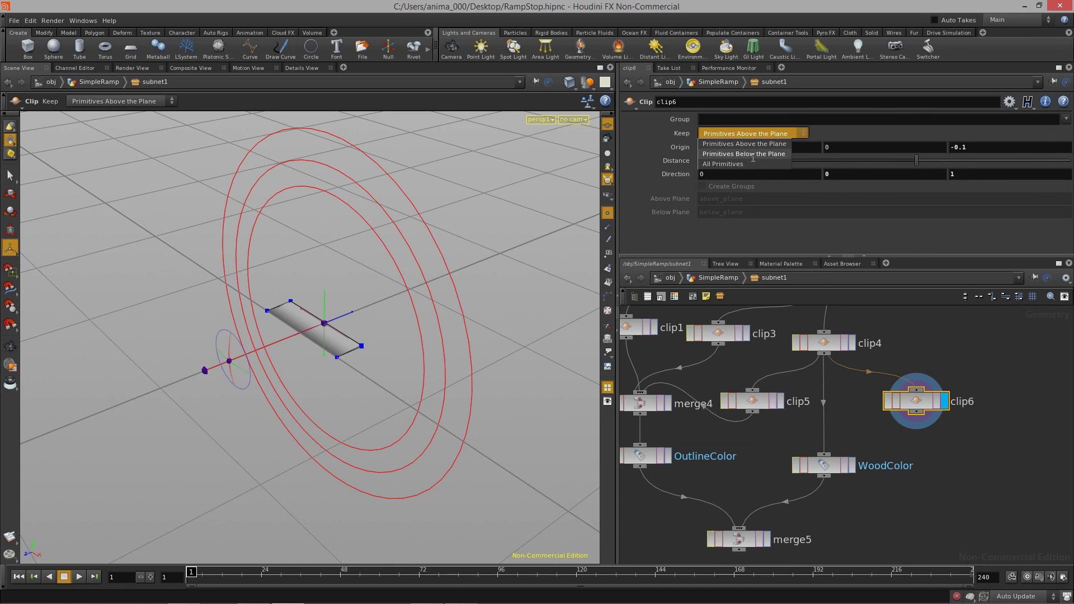
{"action": "left_click", "coordinate": [751, 154]}
{"action": "left_click_drag", "start_coordinate": [479, 291], "coordinate": [372, 285], "text": "alt"}
{"action": "middle_click_drag", "start_coordinate": [371, 285], "coordinate": [343, 287], "text": "alt"}
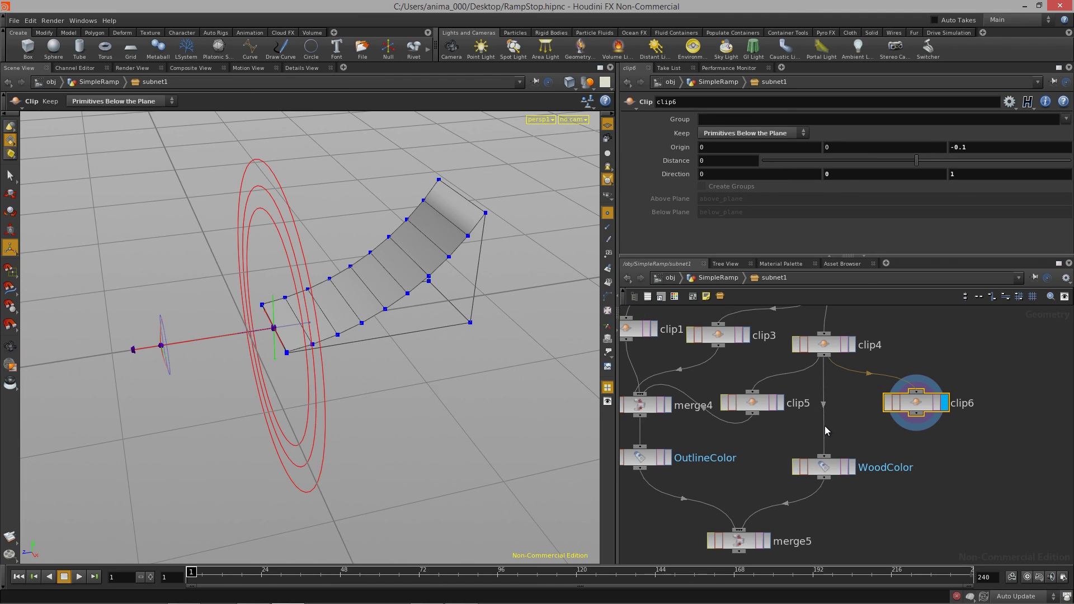
Insert clip6 into the connection between clip4 and WoodColor, and display merge5 to review the coloured ramp
{"action": "left_click_drag", "start_coordinate": [926, 409], "coordinate": [839, 414]}
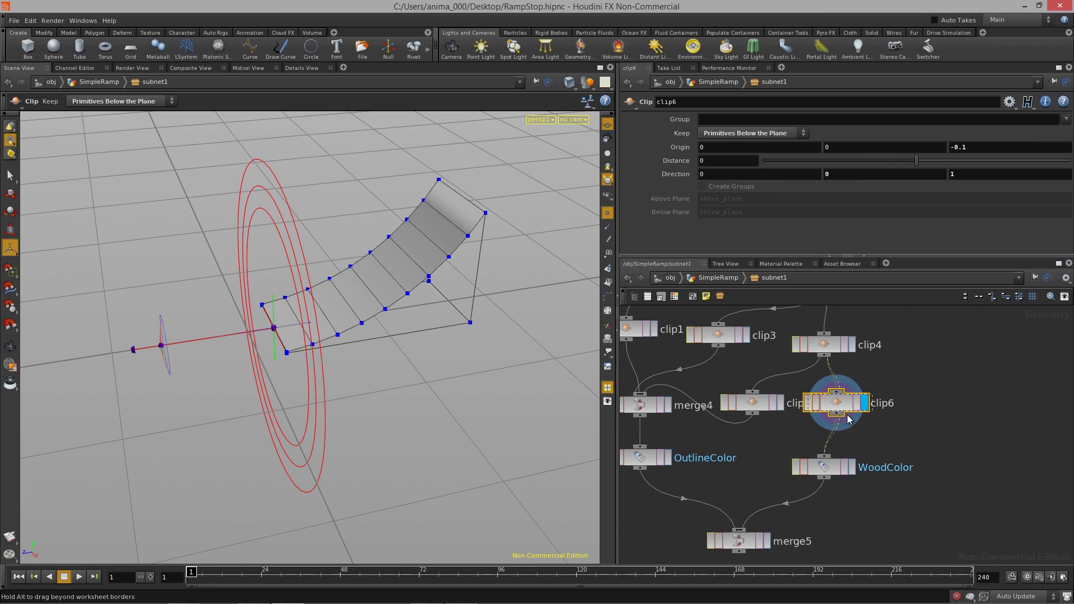
{"action": "left_click", "coordinate": [851, 468]}
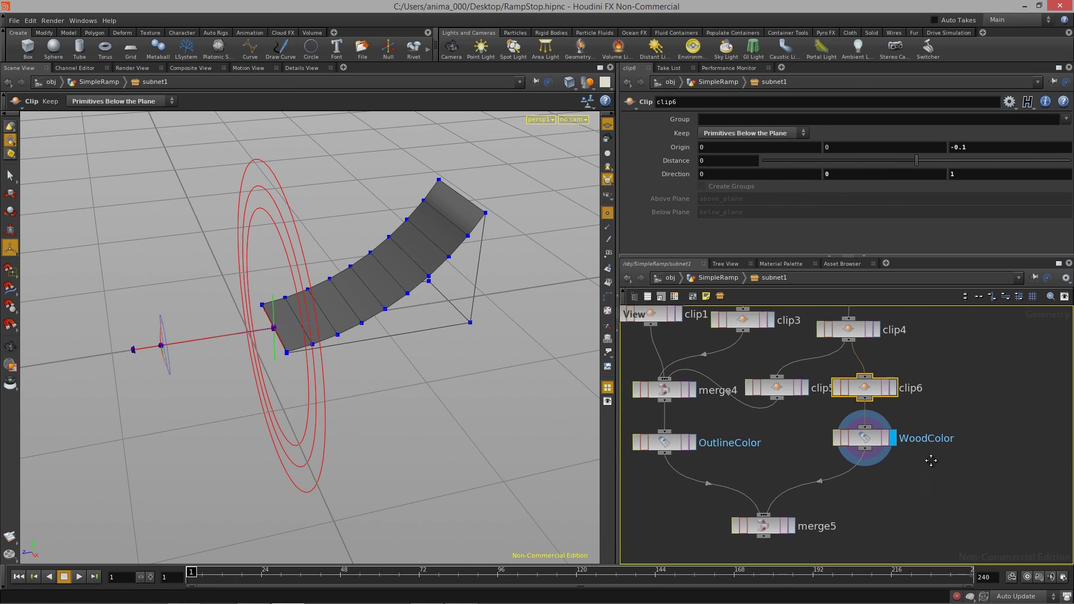
{"action": "left_click", "coordinate": [819, 503]}
{"action": "key", "text": "Escape"}
{"action": "left_click_drag", "start_coordinate": [424, 330], "coordinate": [407, 424]}
{"action": "key", "text": "Return"}
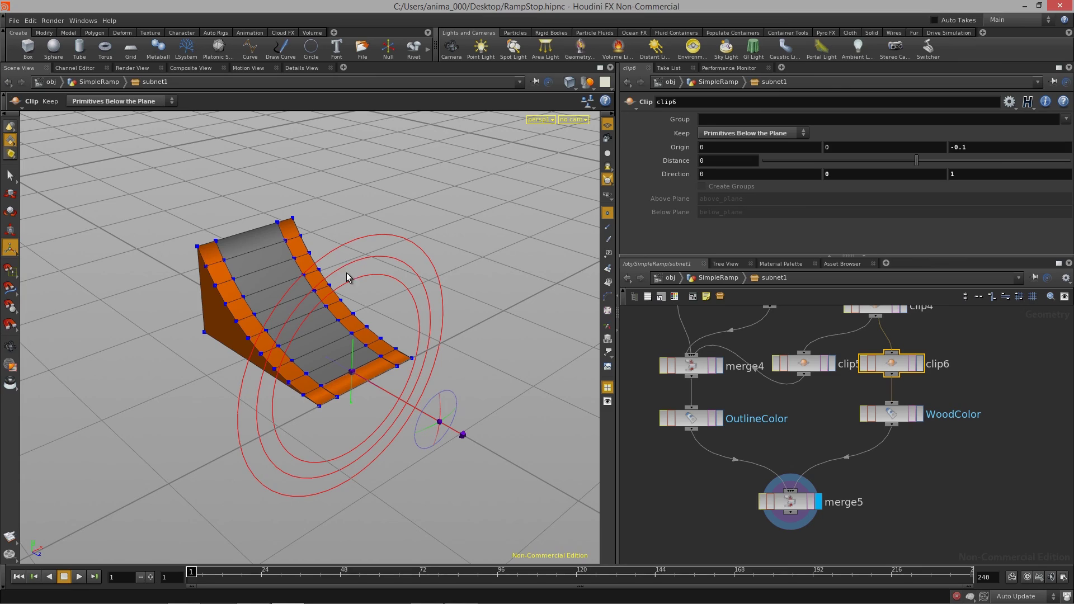
{"action": "key", "text": "Escape"}
{"action": "left_click_drag", "start_coordinate": [359, 285], "coordinate": [280, 236]}
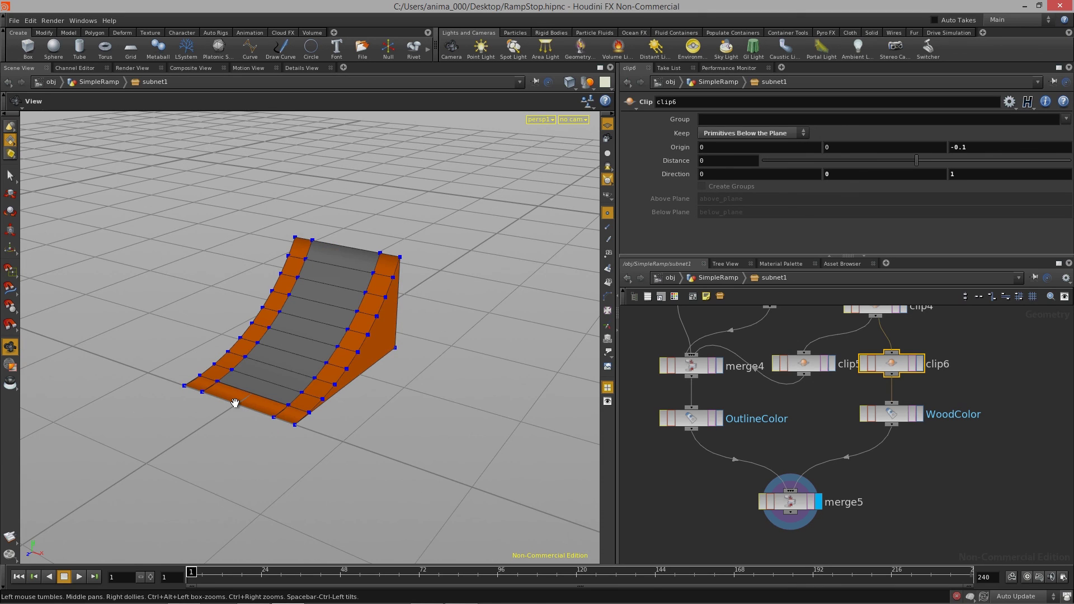